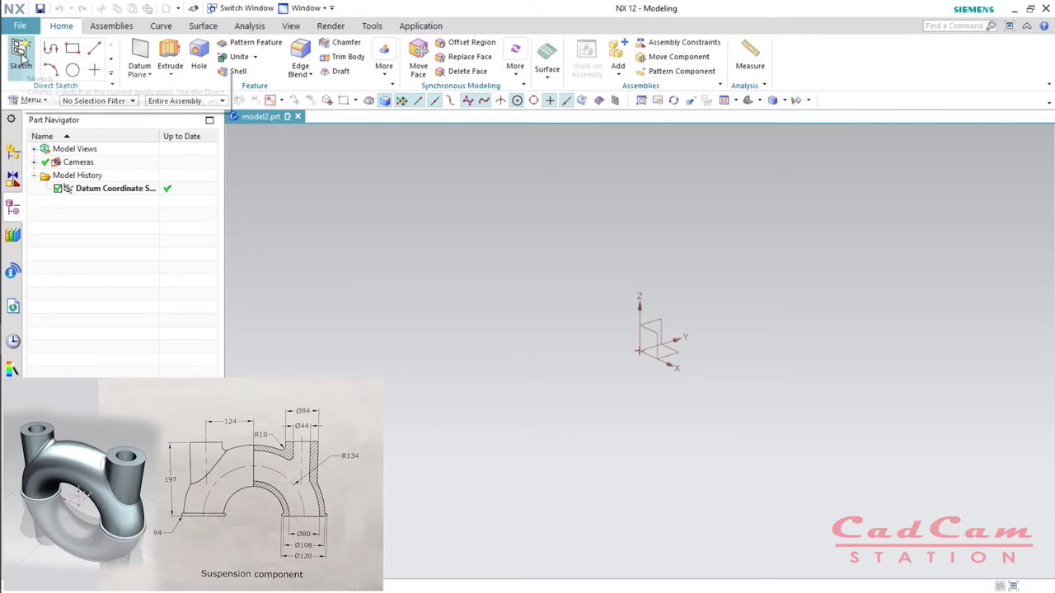
# Create a new sketch on the vertical XZ plane of the datum coordinate system.
pyautogui.click(21, 57)
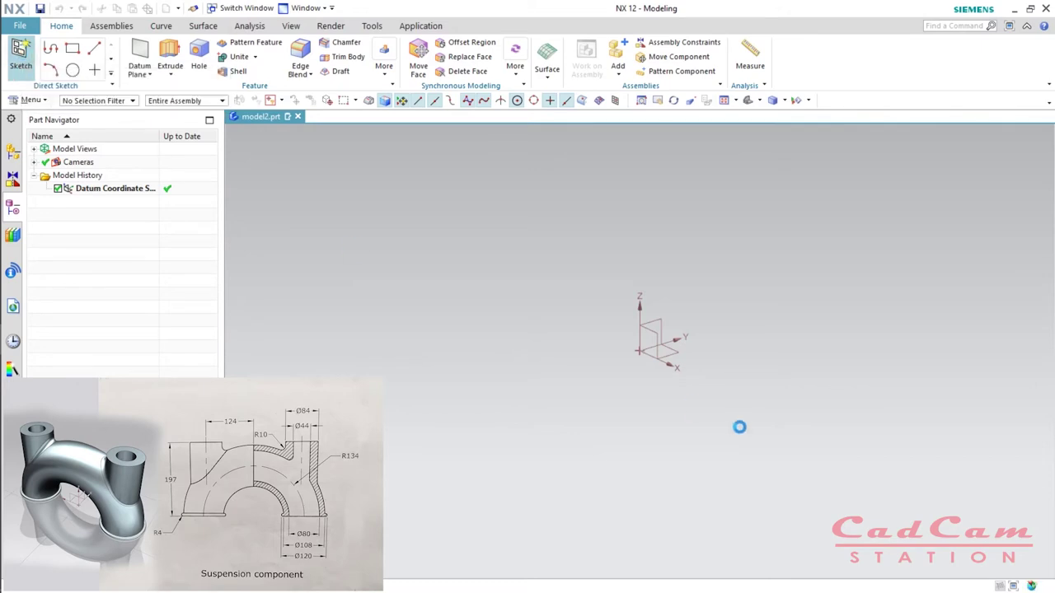
pyautogui.click(653, 332)
pyautogui.click(965, 284)
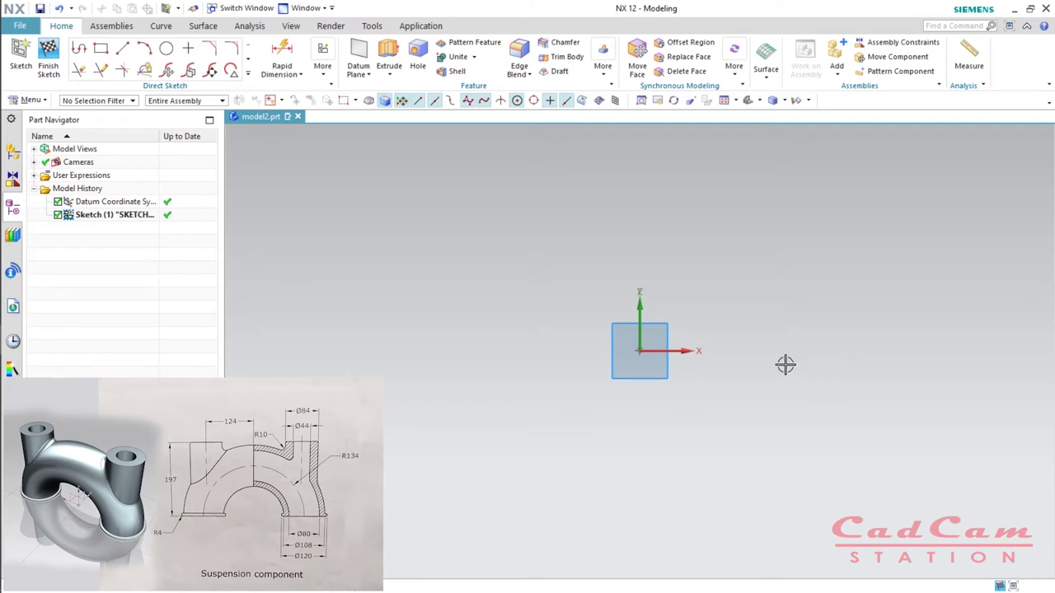
# Sketch a circle centred on the origin with a diameter of 134*2 mm, and place its dimension outside the circle.
pyautogui.press('o')
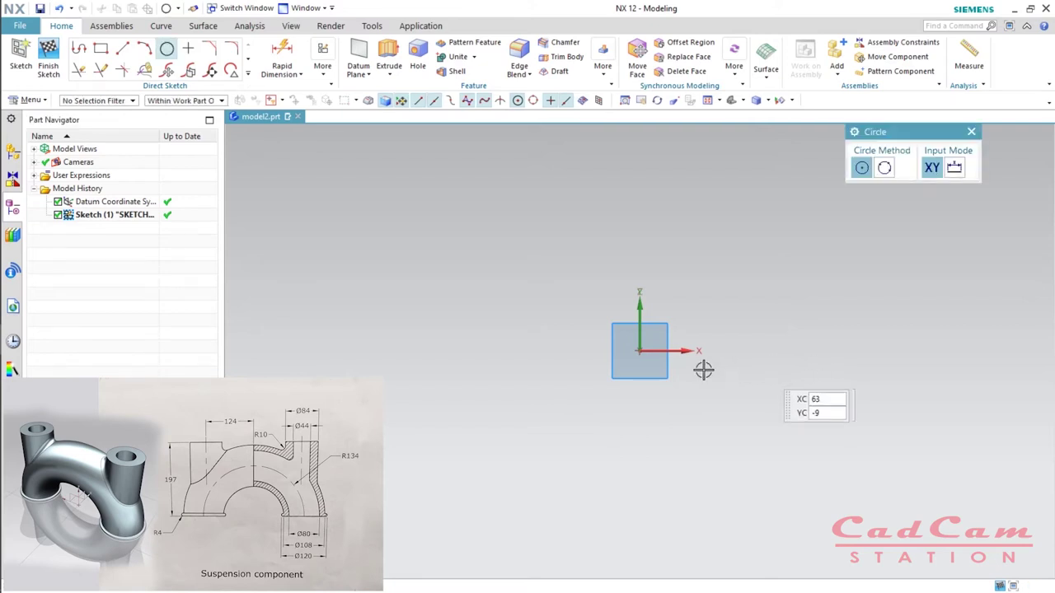
pyautogui.click(640, 353)
pyautogui.click(688, 372)
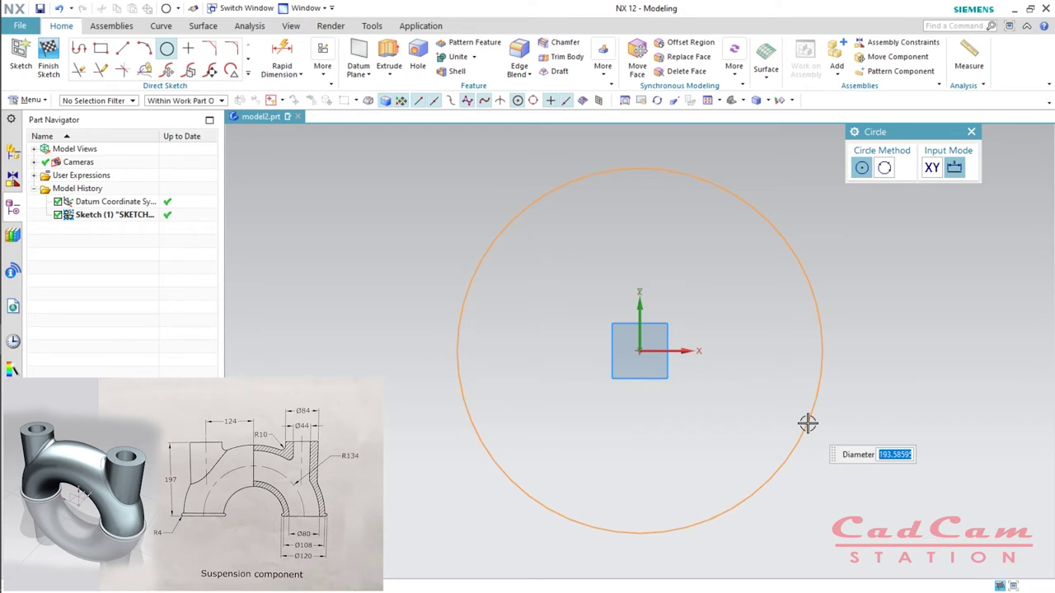
pyautogui.write('134*2')
pyautogui.press('Return')
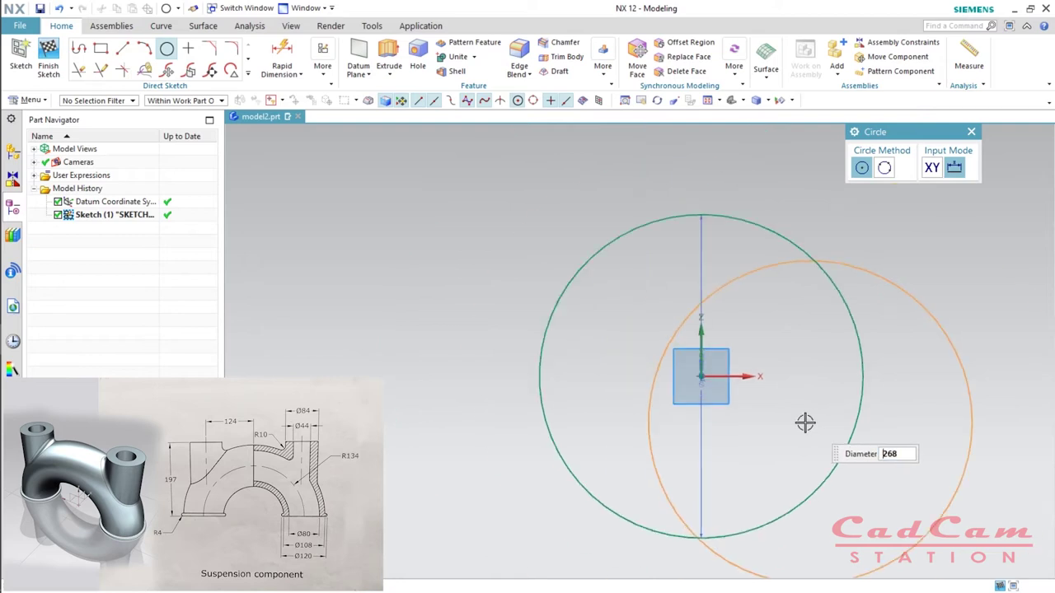
pyautogui.press('Escape')
pyautogui.press('Escape')
pyautogui.moveTo(705, 356); pyautogui.dragTo(926, 332)
pyautogui.scroll(-3, 619, 375)
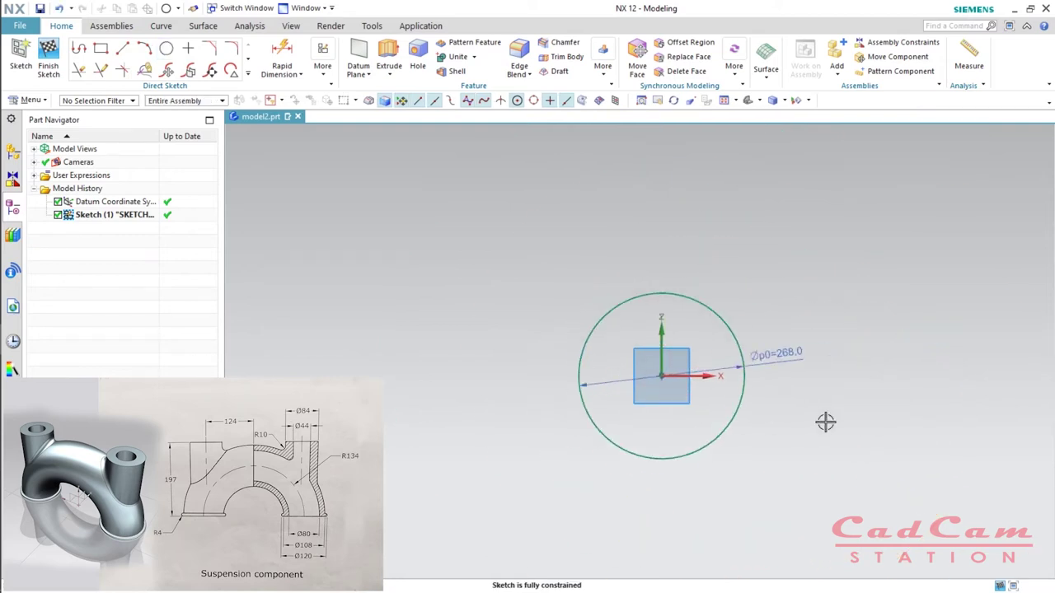
pyautogui.scroll(3, 841, 417)
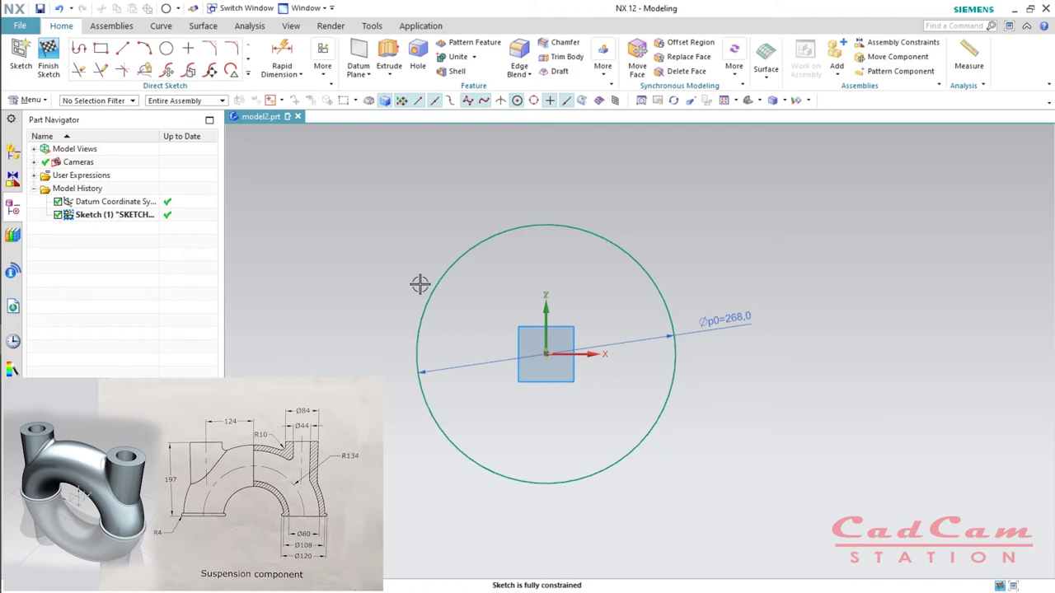
# Sketch a horizontal line about 480 mm long across the circle, about 10 mm above its centre.
pyautogui.press('l')
pyautogui.click(302, 345)
pyautogui.click(778, 345)
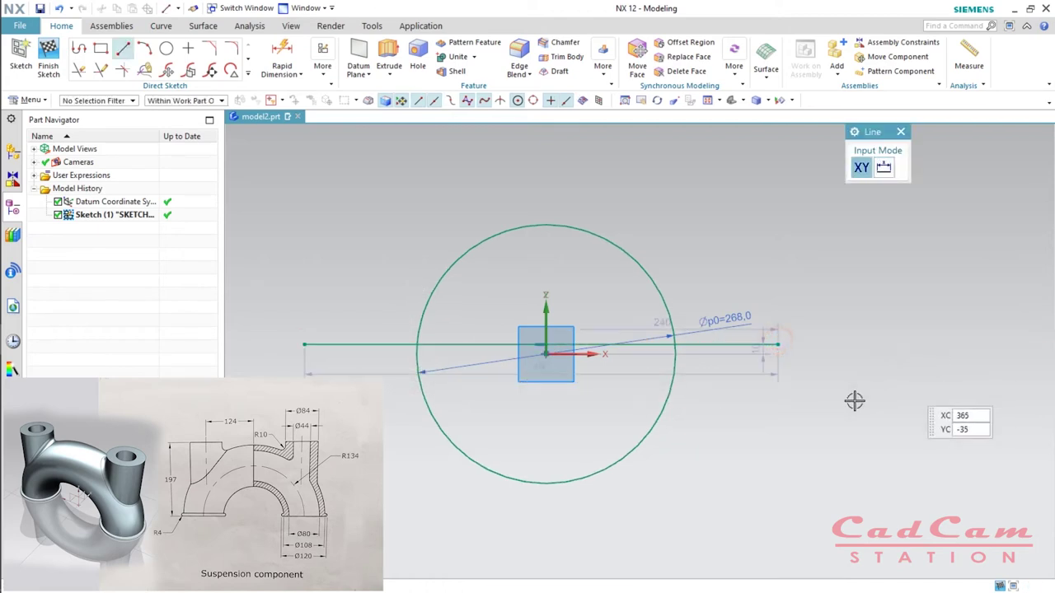
pyautogui.press('Escape')
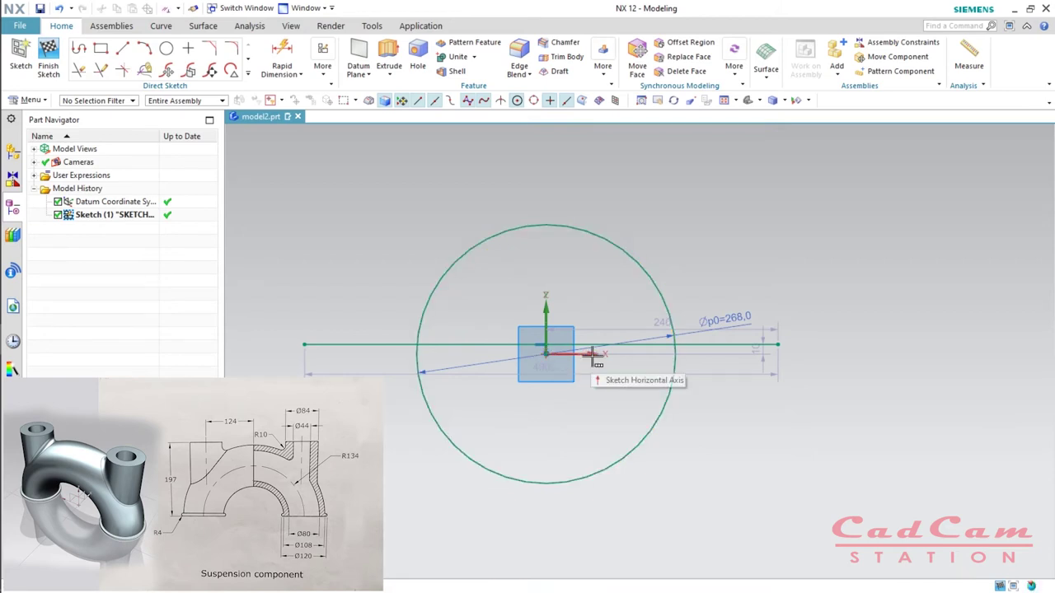
pyautogui.press('c')
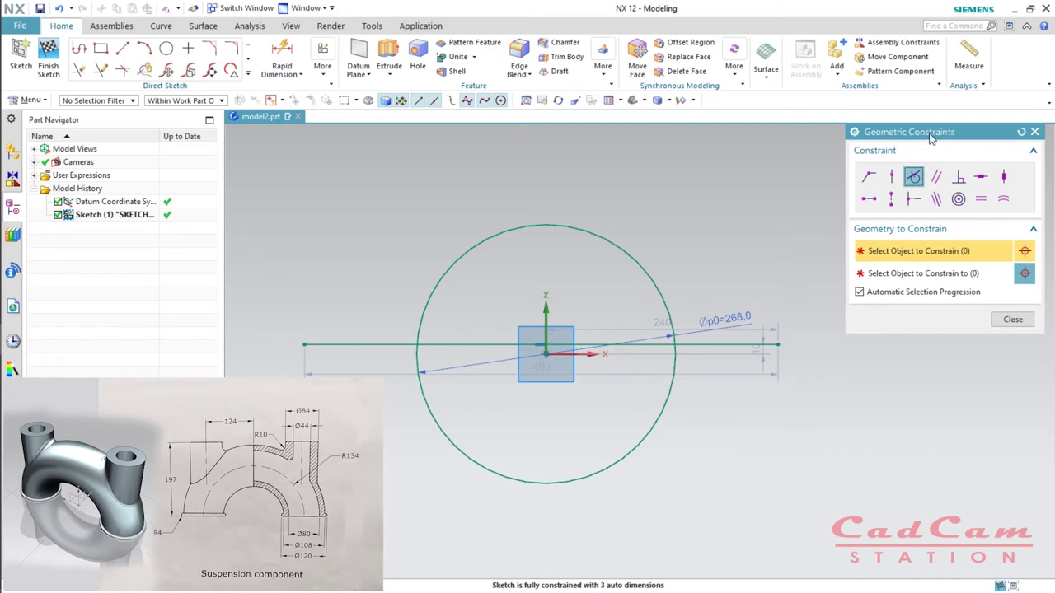
pyautogui.click(870, 179)
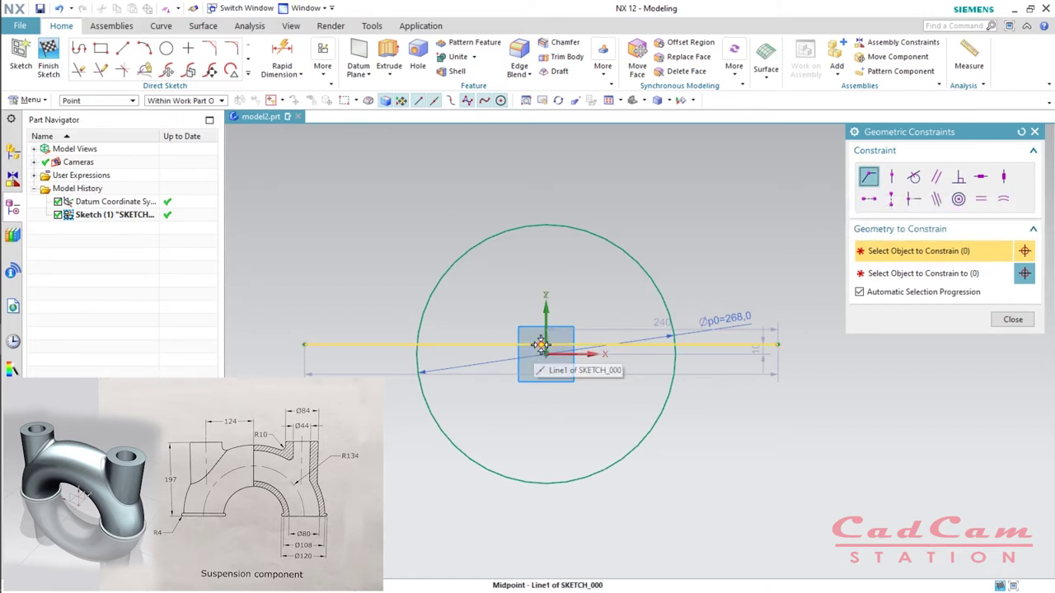
pyautogui.click(1013, 319)
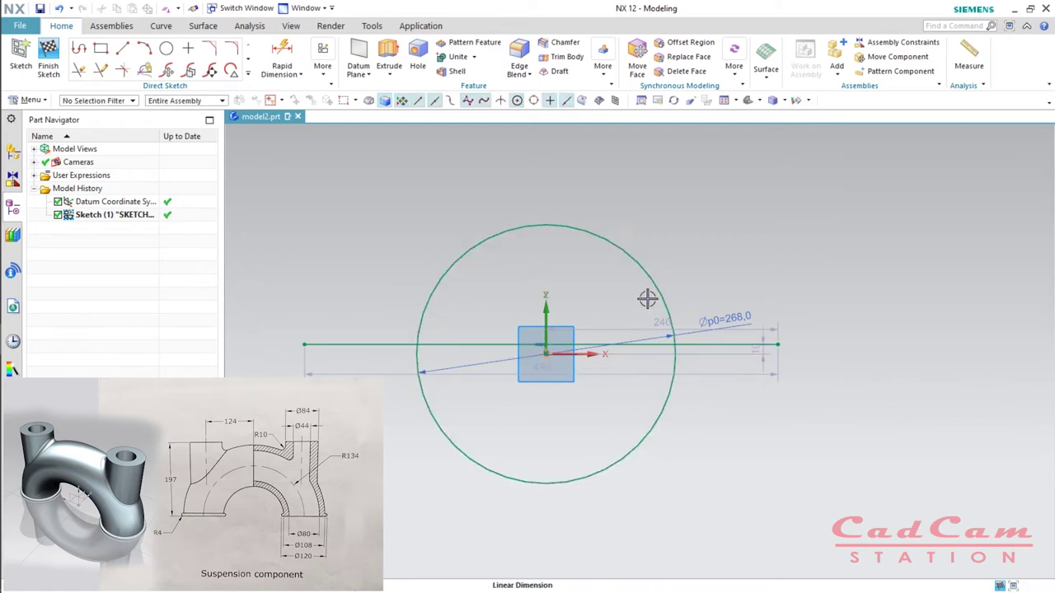
# Constrain the horizontal line's midpoint to be coincident with the circle's centre.
pyautogui.scroll(2, 539, 353)
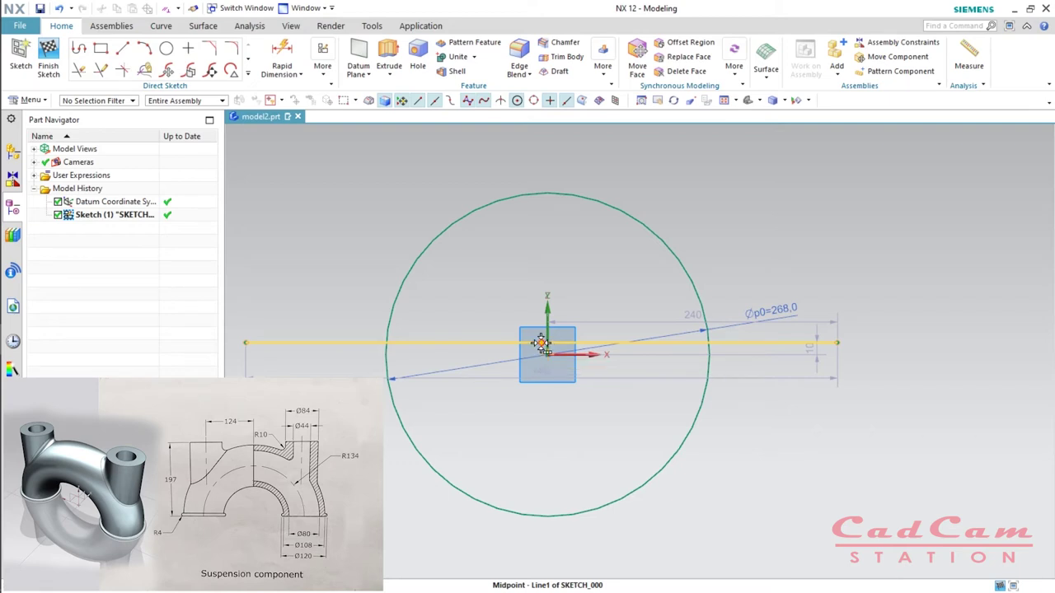
pyautogui.click(541, 343)
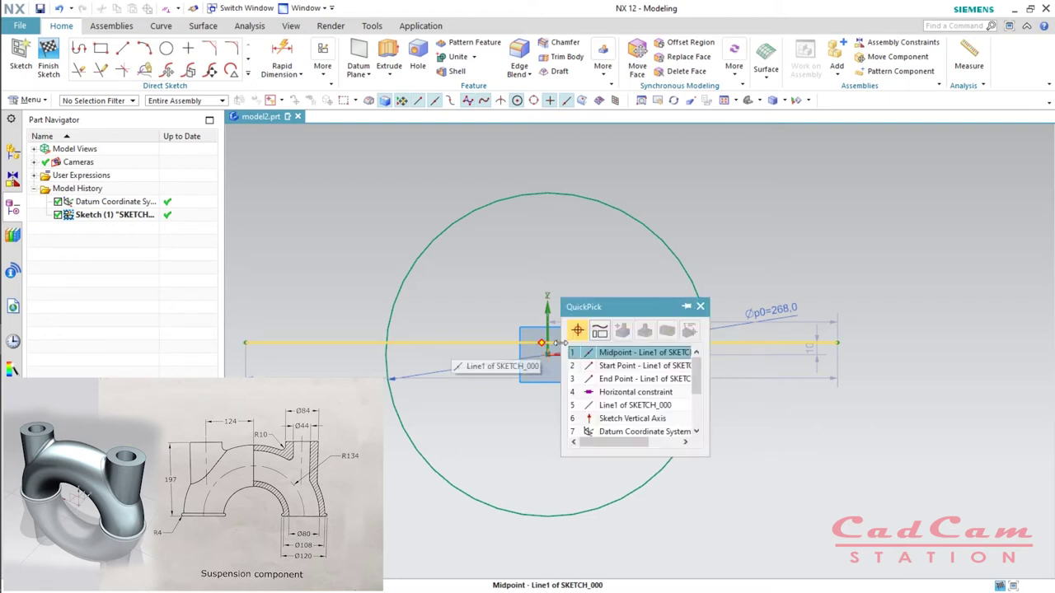
pyautogui.click(621, 356)
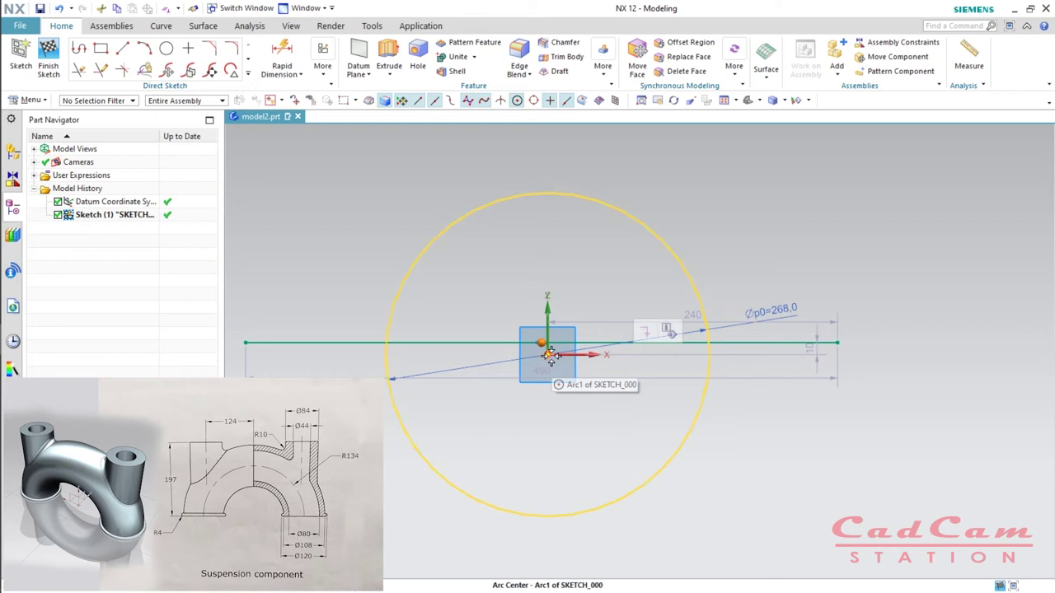
pyautogui.click(547, 355)
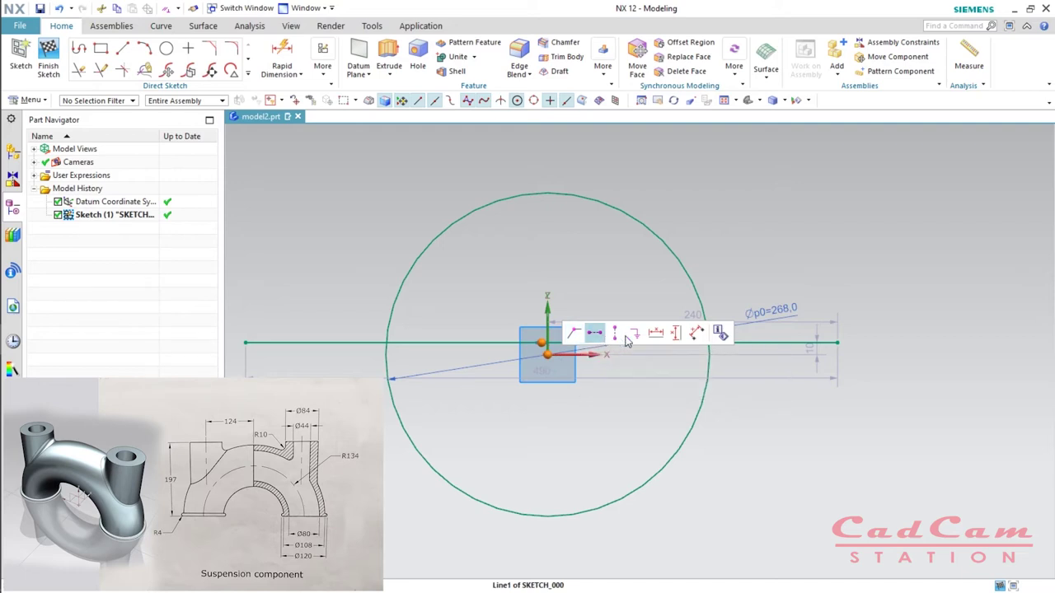
pyautogui.click(575, 334)
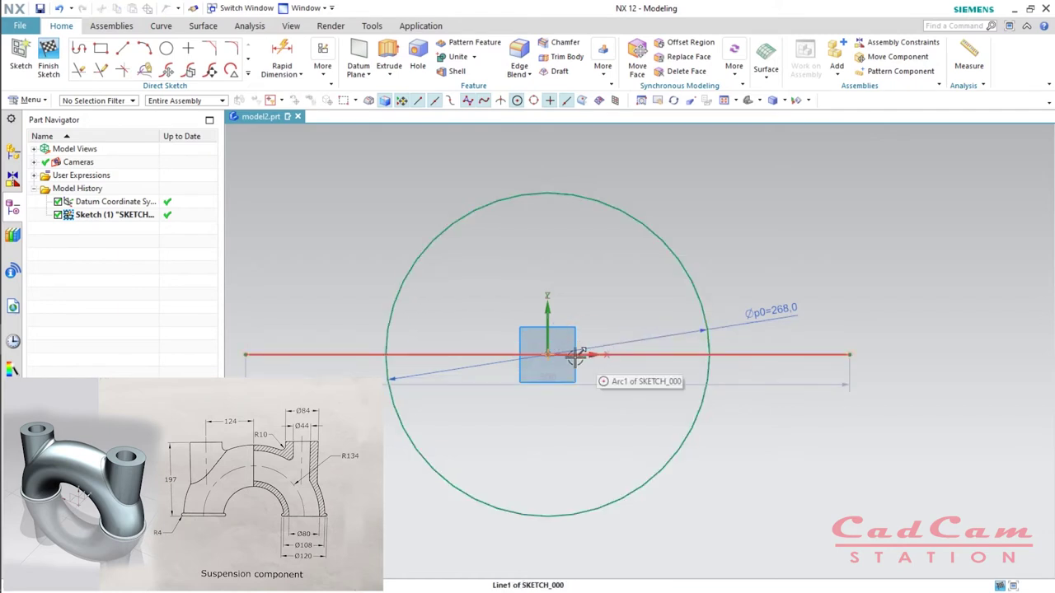
# Trim away the lower half of the circle and both line ends that extend beyond it.
pyautogui.scroll(-2, 660, 367)
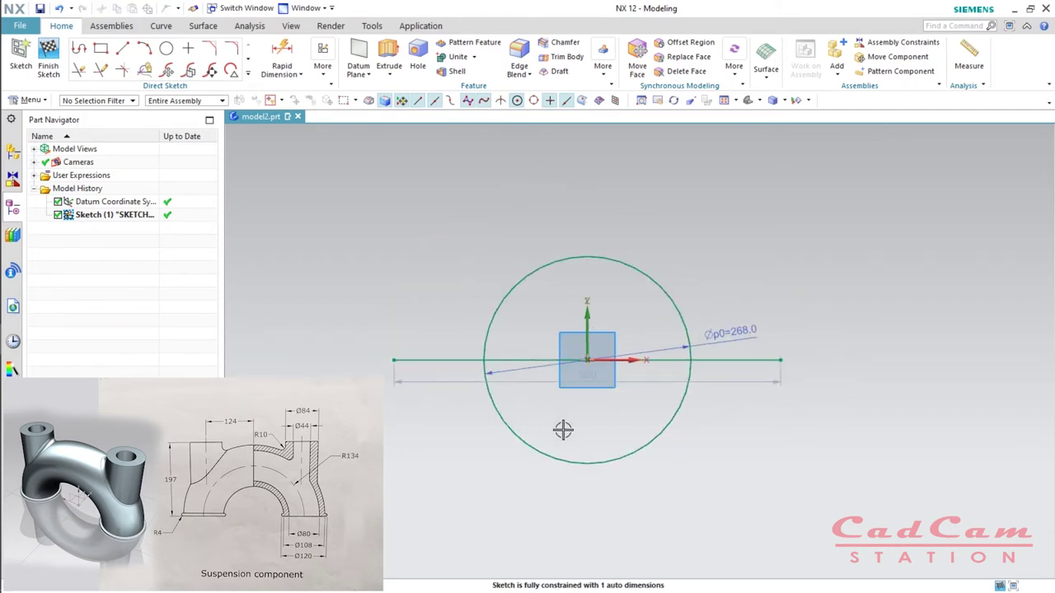
pyautogui.press('t')
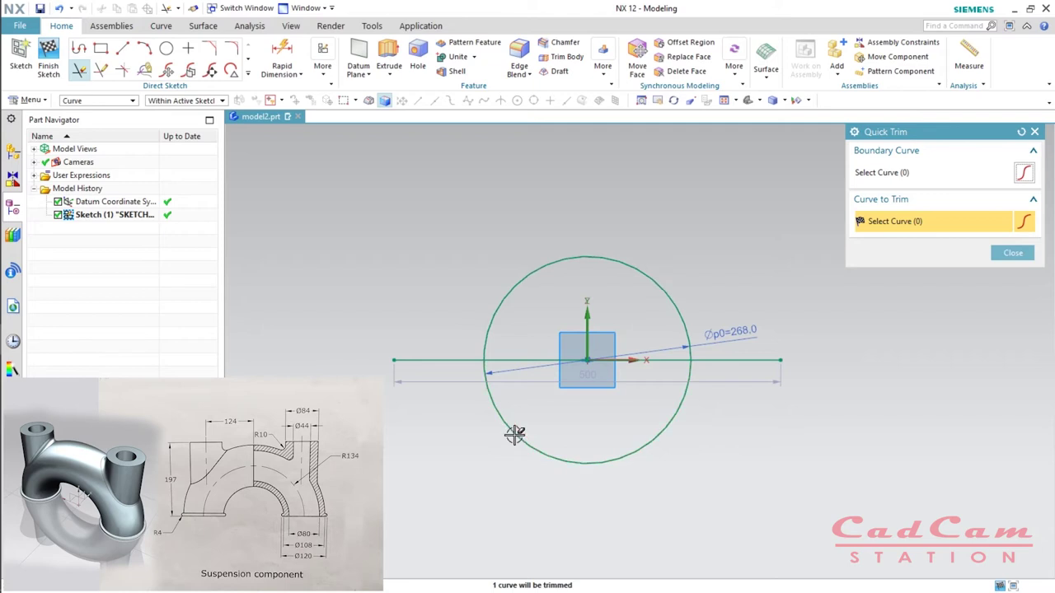
pyautogui.click(515, 435)
pyautogui.click(444, 361)
pyautogui.click(721, 359)
pyautogui.middleClick(657, 431)
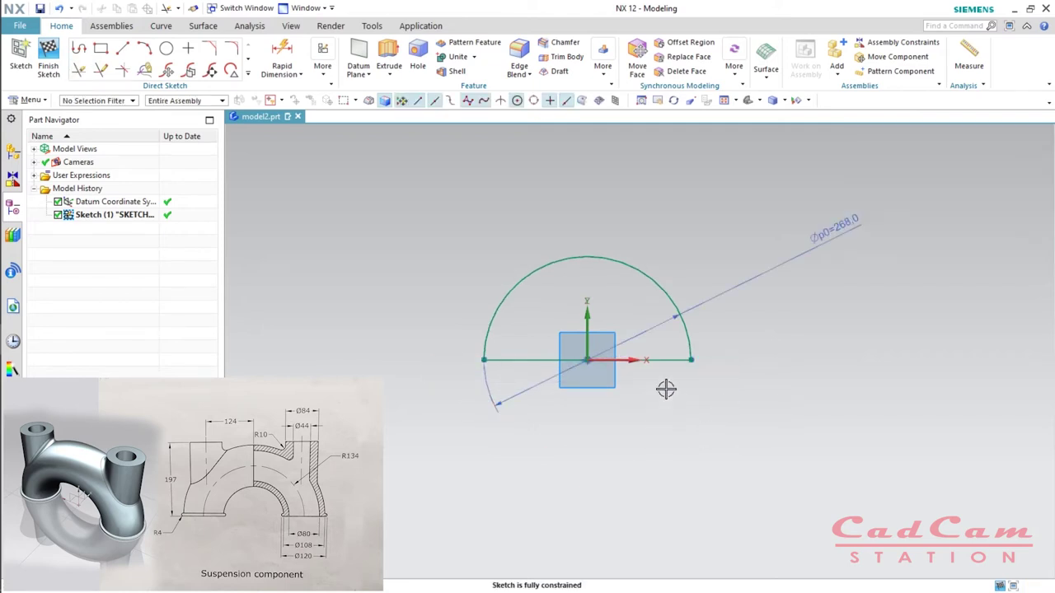
# Convert the horizontal line to a reference line and move the arc's diameter dimension below the arc.
pyautogui.click(671, 359)
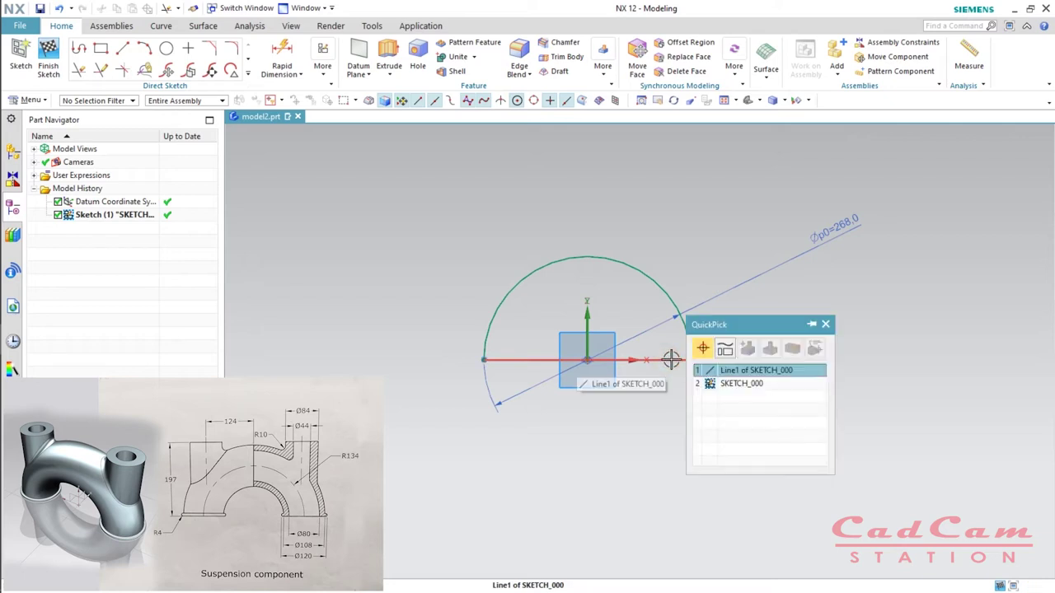
pyautogui.click(669, 359)
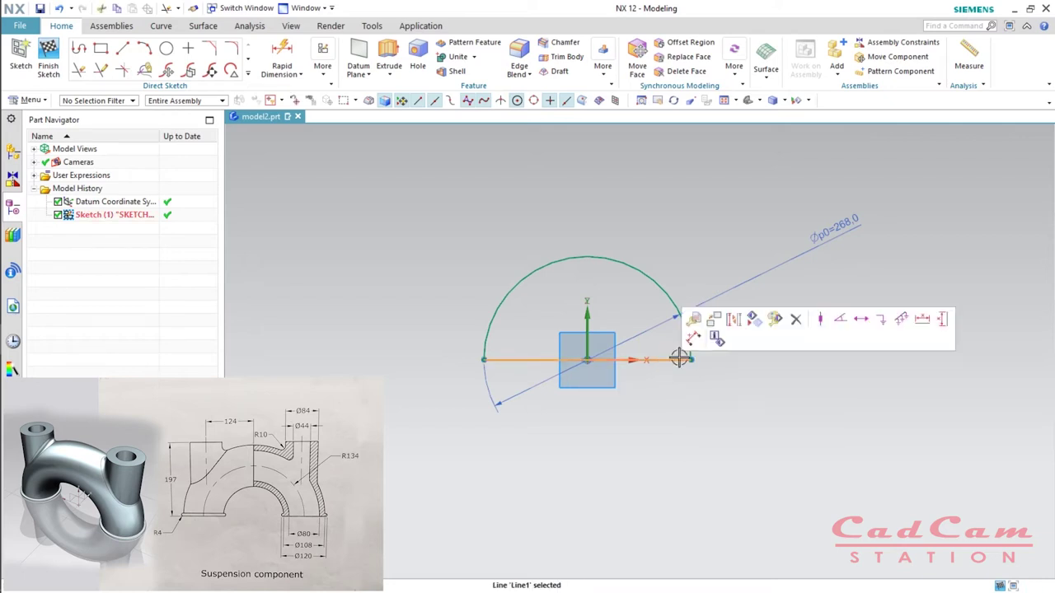
pyautogui.click(733, 323)
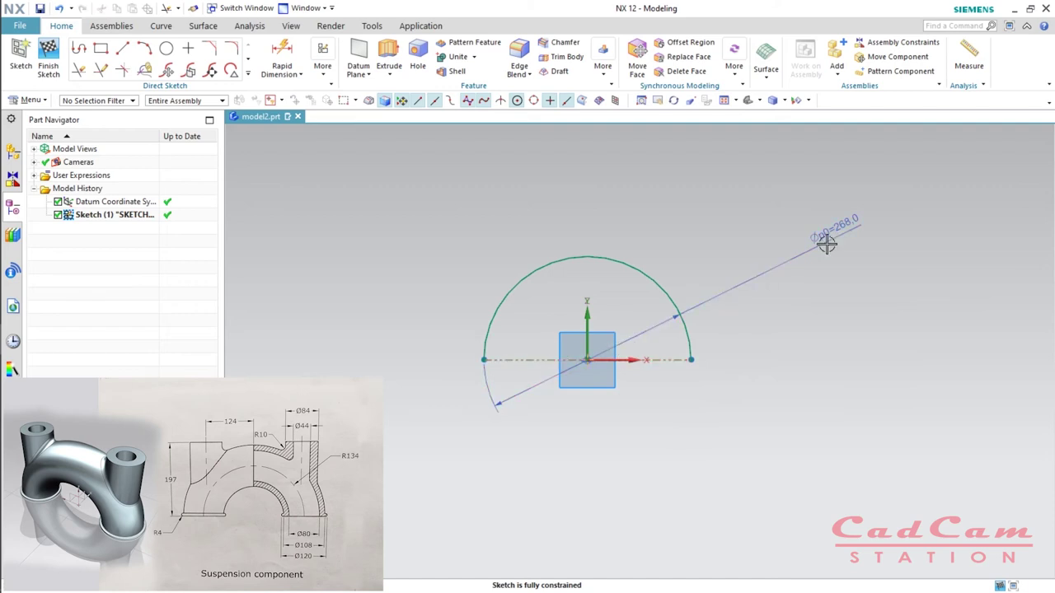
pyautogui.moveTo(838, 232); pyautogui.dragTo(734, 479)
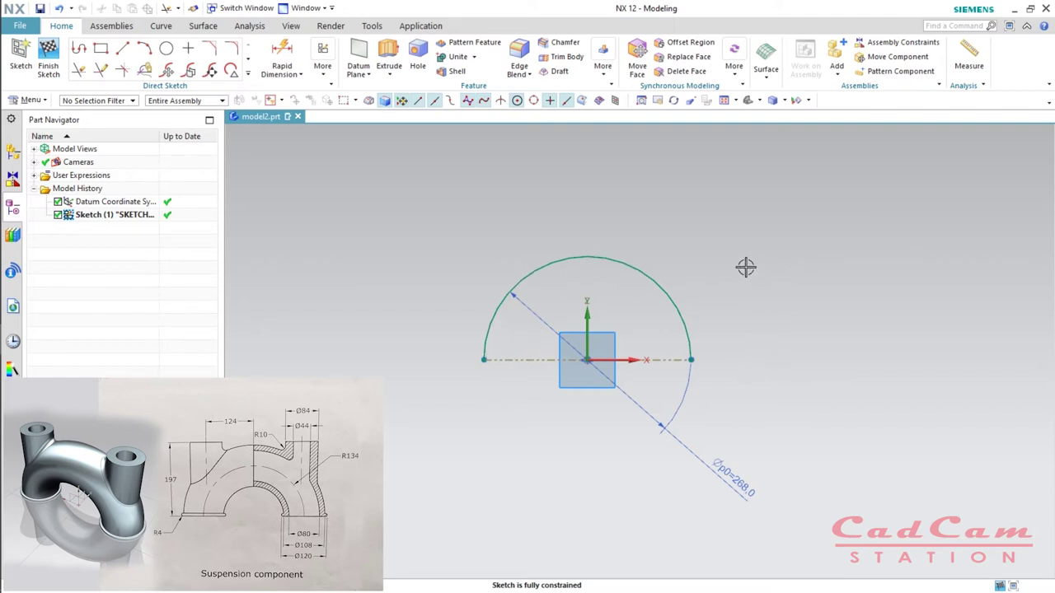
# Finish the arc sketch and create a new sketch on the horizontal XY plane.
pyautogui.hotkey('ctrl', 'q')
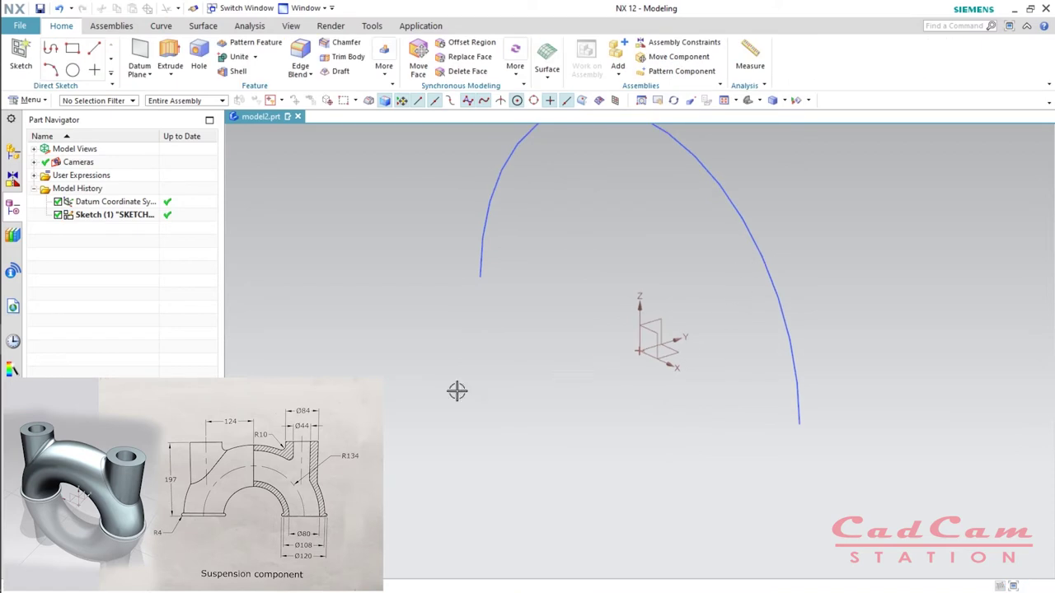
pyautogui.click(22, 54)
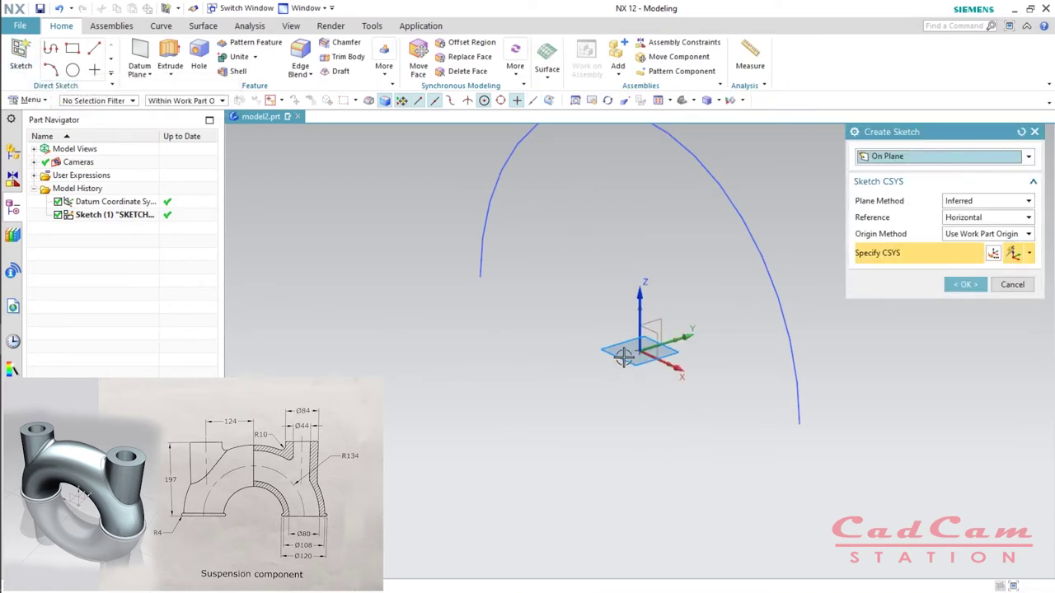
pyautogui.click(625, 355)
pyautogui.click(968, 284)
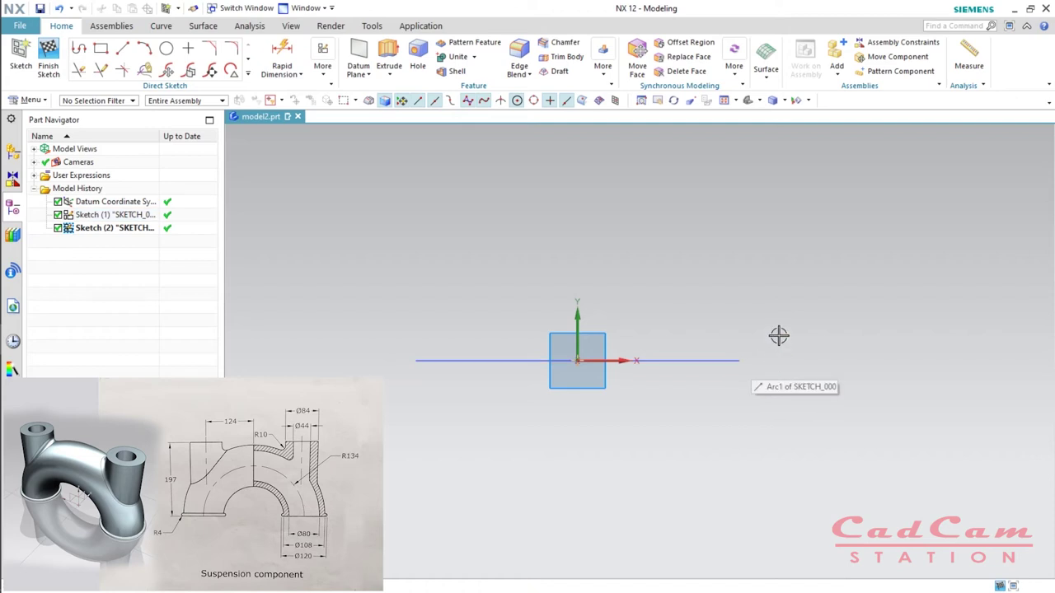
# Sketch a 108 mm diameter circle centred on the arc's start point on the positive X side.
pyautogui.press('o')
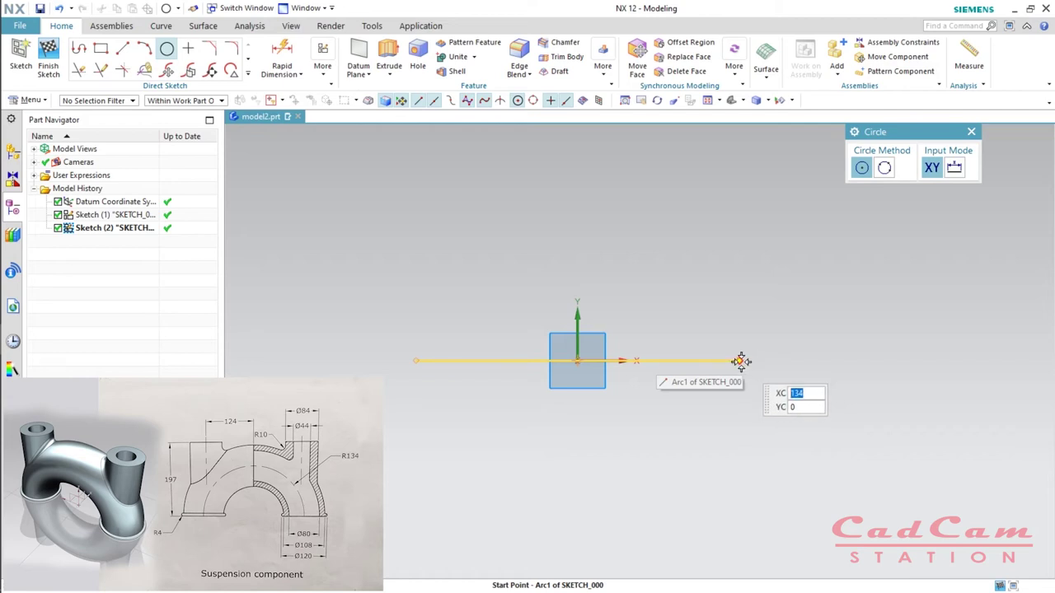
pyautogui.click(741, 361)
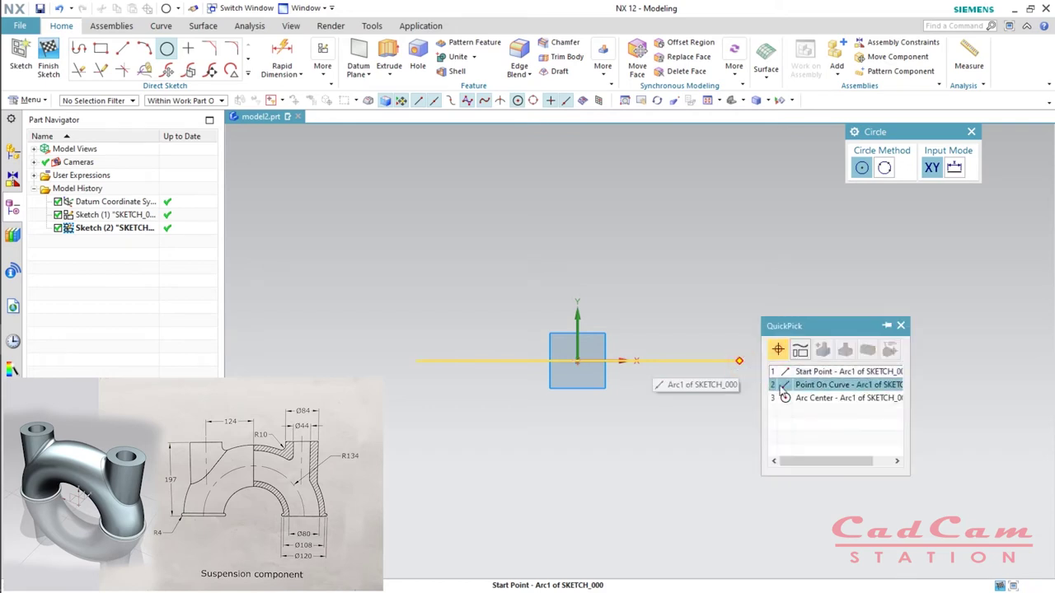
pyautogui.click(816, 372)
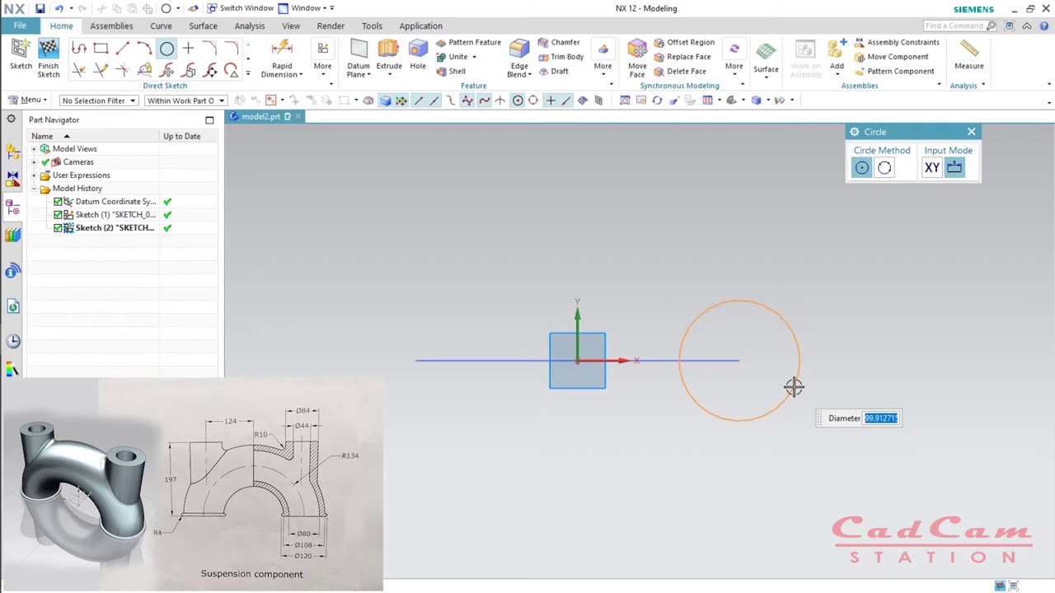
pyautogui.write('108')
pyautogui.press('Return')
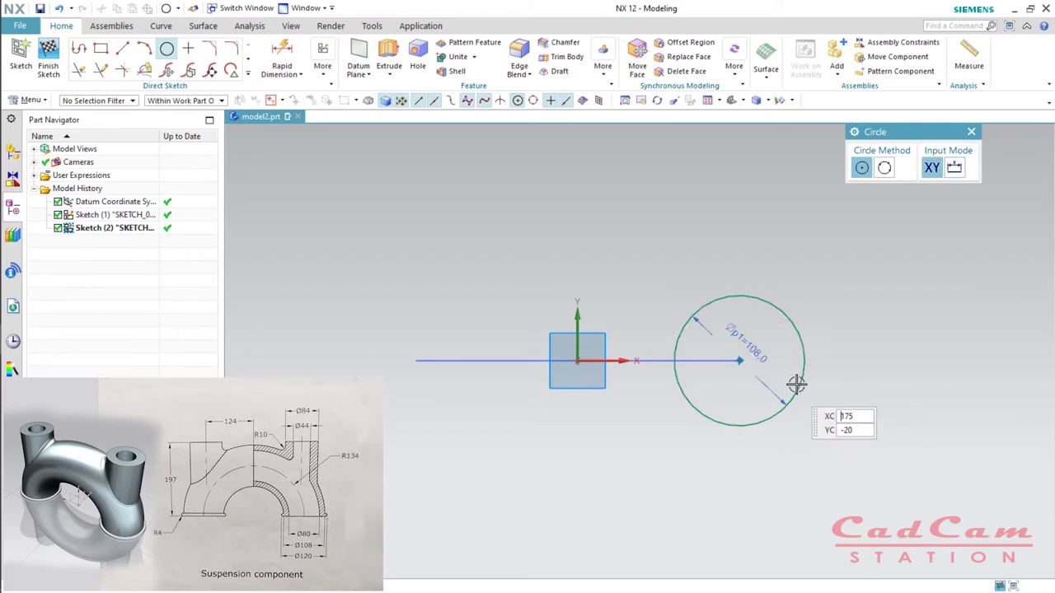
pyautogui.press('Escape')
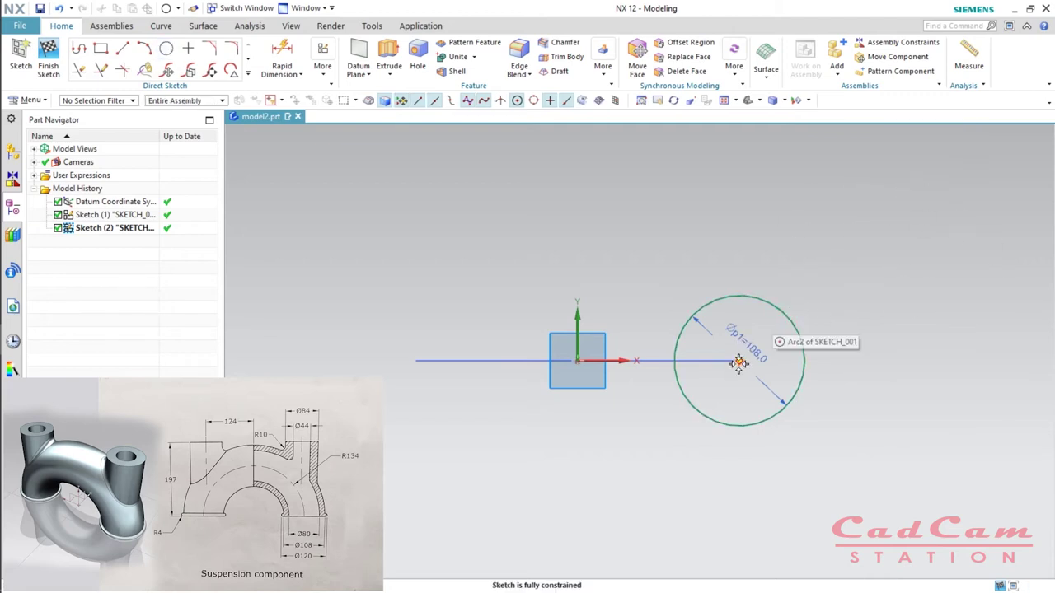
# Locate the Sweep along Guide command among the available sweep and surface commands.
pyautogui.moveTo(712, 445)
pyautogui.mouseDown(button='middle')
pyautogui.moveTo(700, 454)
pyautogui.moveTo(681, 370)
pyautogui.moveTo(662, 367)
pyautogui.moveTo(662, 313)
pyautogui.moveTo(690, 377)
pyautogui.moveTo(668, 378)
pyautogui.mouseUp(button='middle')
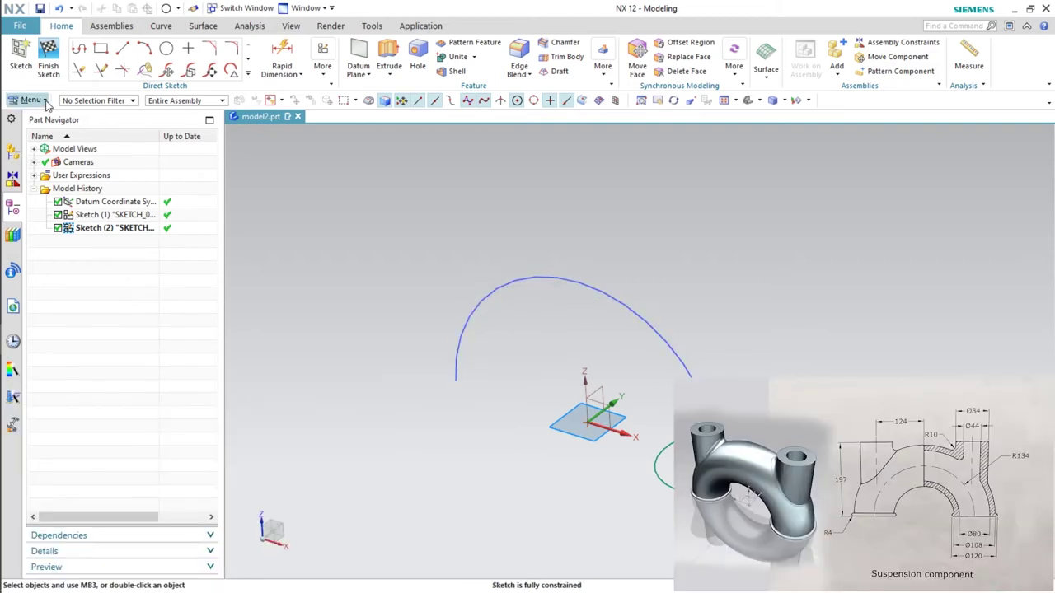
pyautogui.click(47, 102)
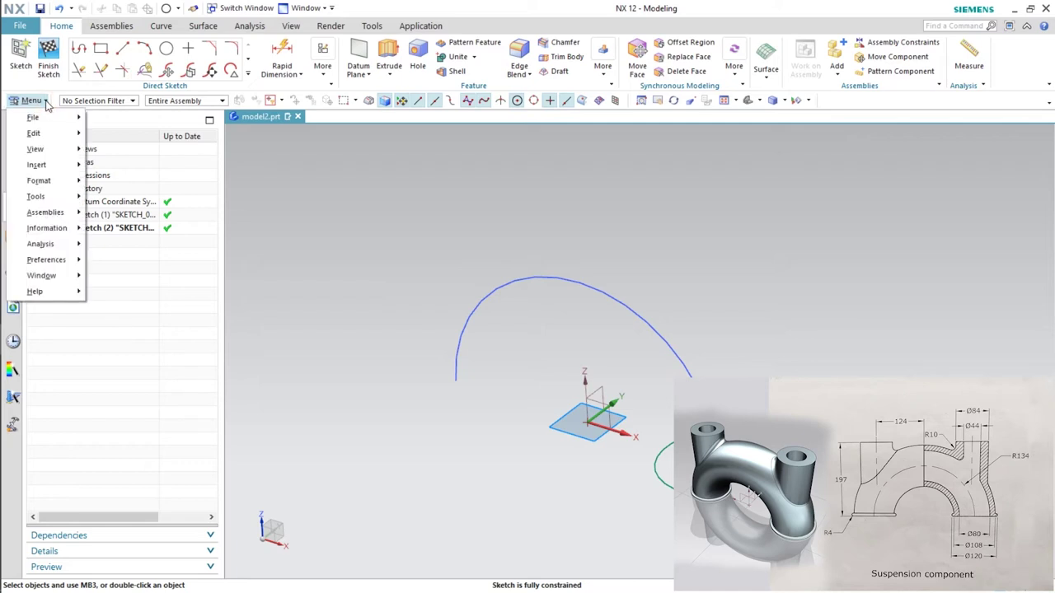
pyautogui.moveTo(44, 169)
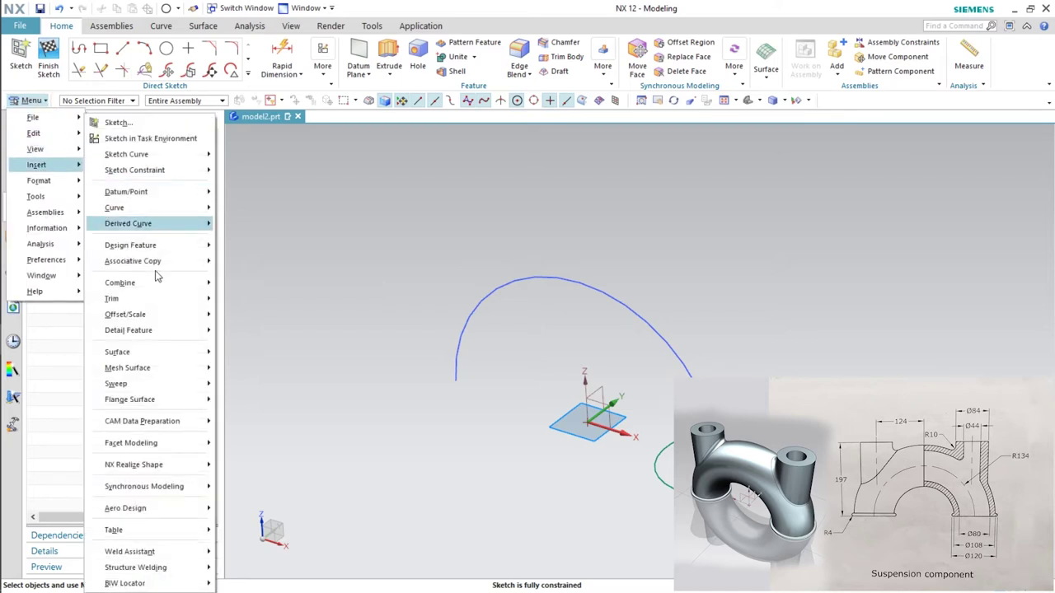
pyautogui.moveTo(202, 384)
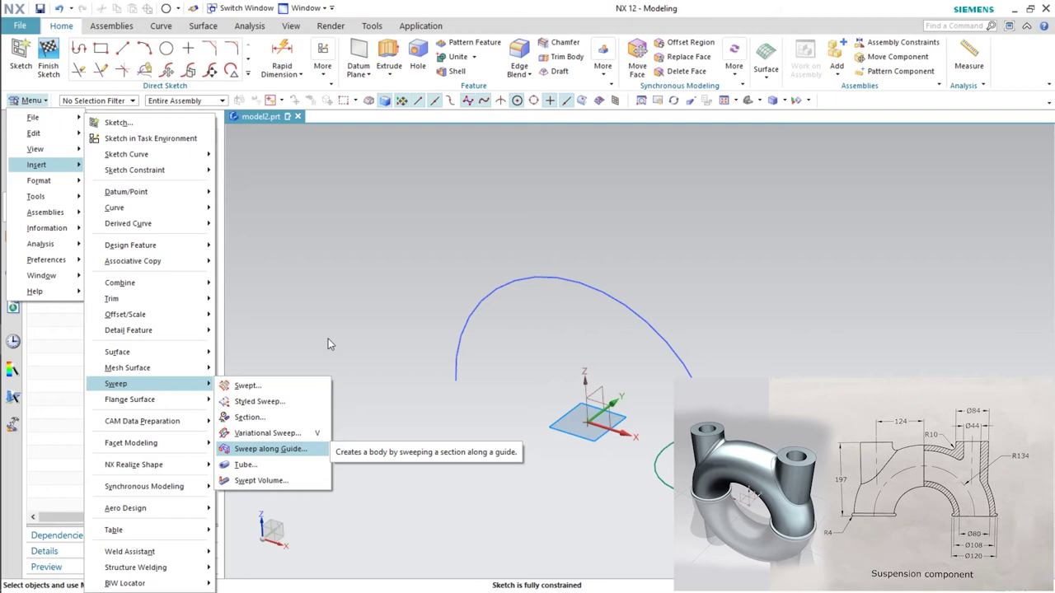
pyautogui.click(386, 218)
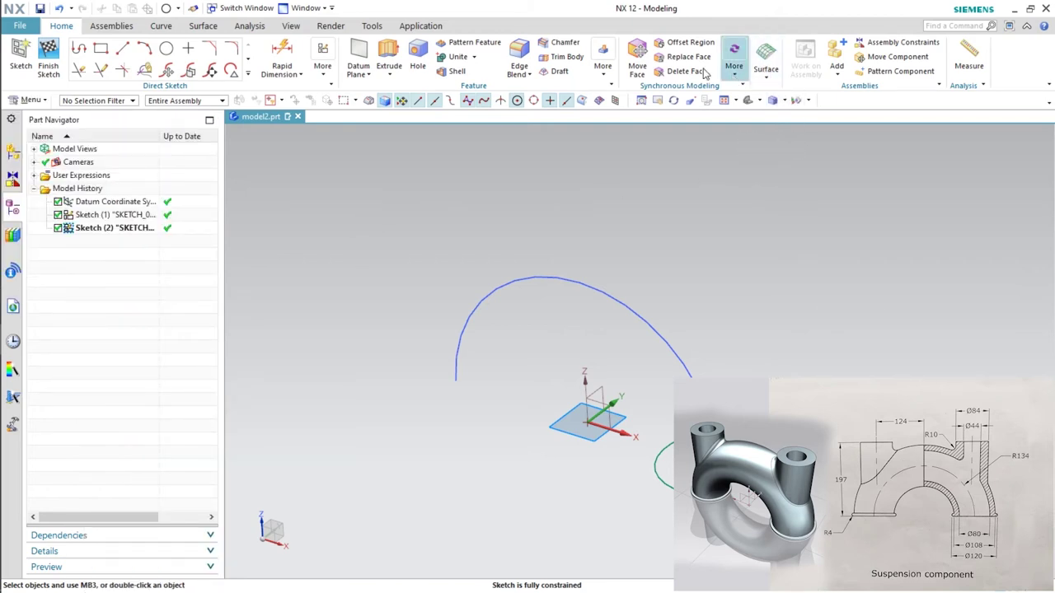
pyautogui.click(766, 73)
pyautogui.click(768, 76)
pyautogui.click(769, 79)
pyautogui.click(768, 79)
pyautogui.click(769, 81)
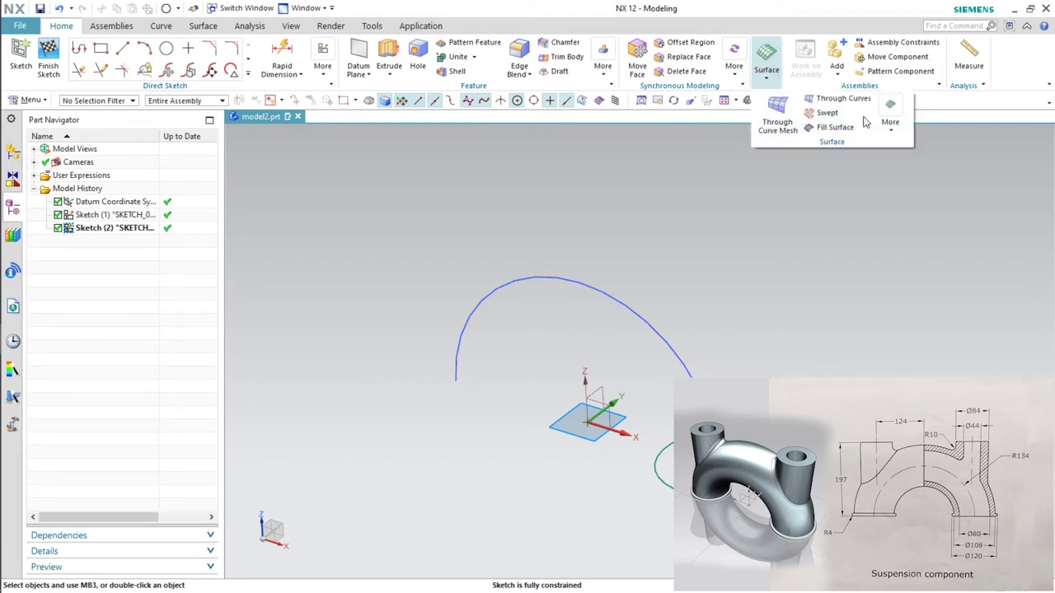
pyautogui.click(890, 127)
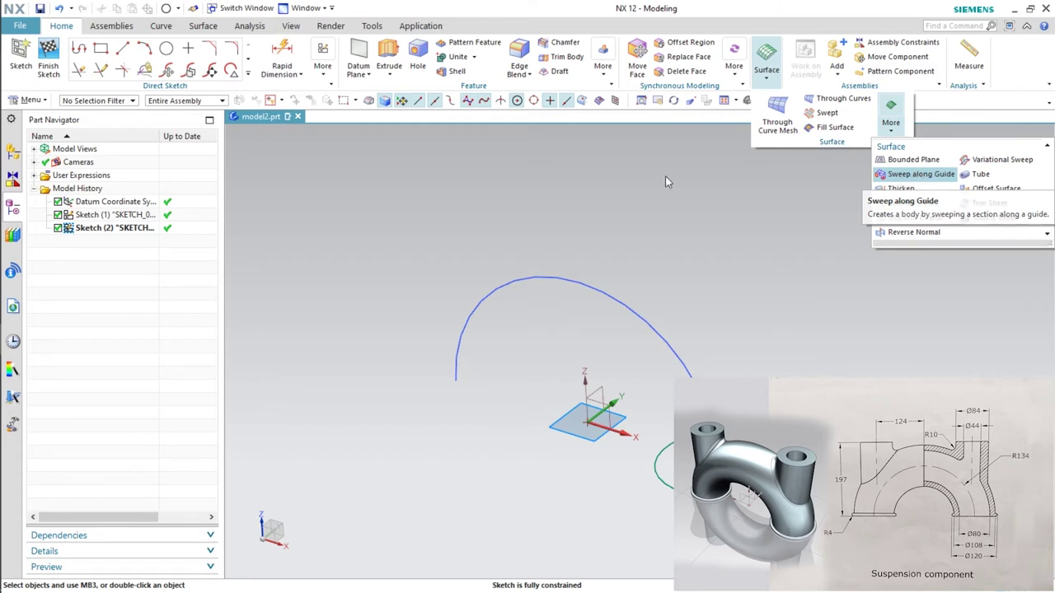
pyautogui.press('Escape')
pyautogui.press('Escape')
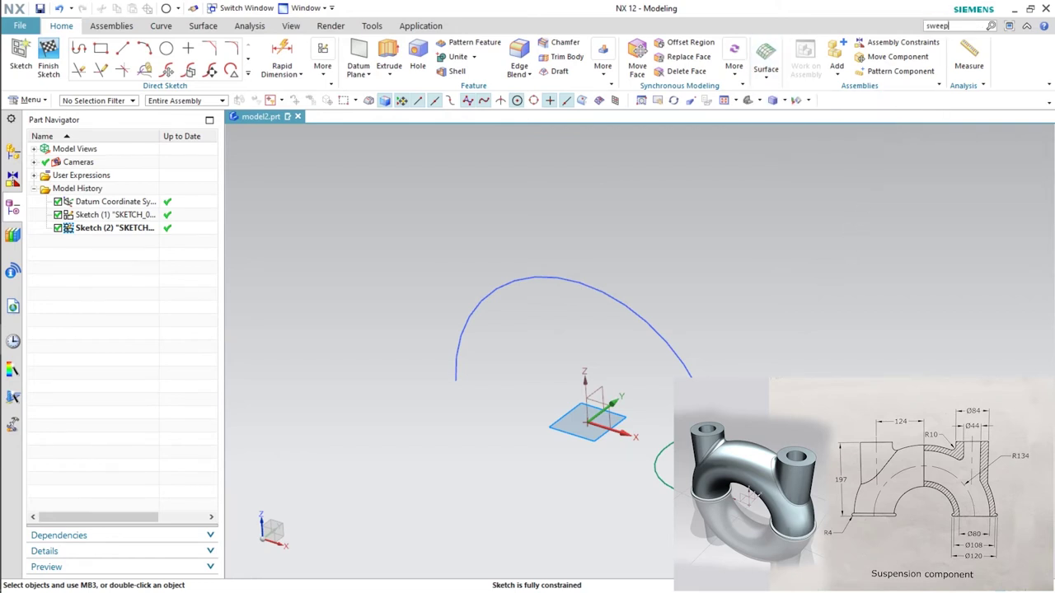
# Search the command finder for "sweep" and review the Sweep along Guide entry.
pyautogui.press('Return')
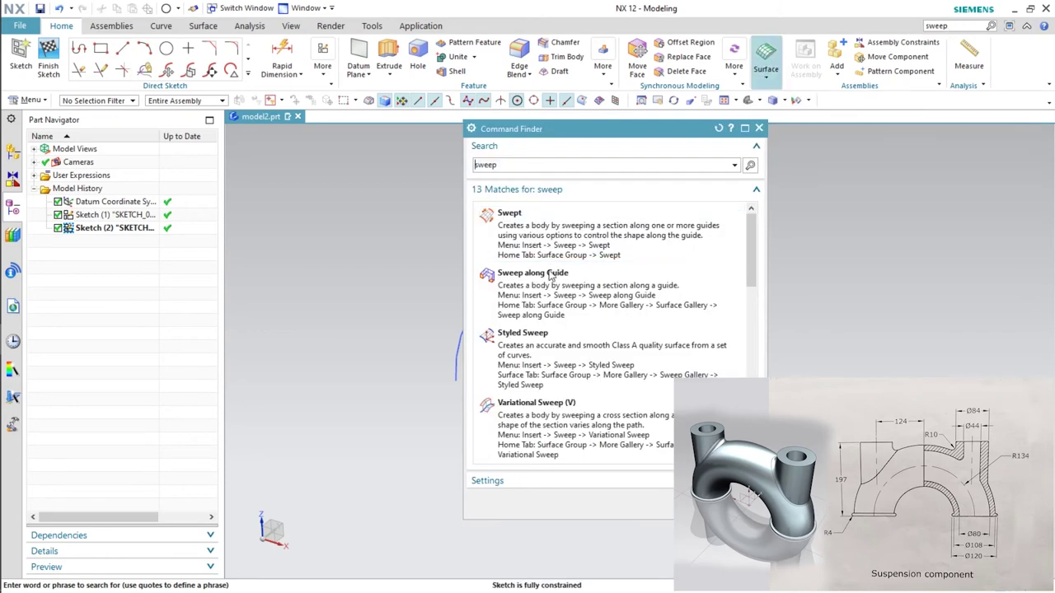
pyautogui.moveTo(528, 288)
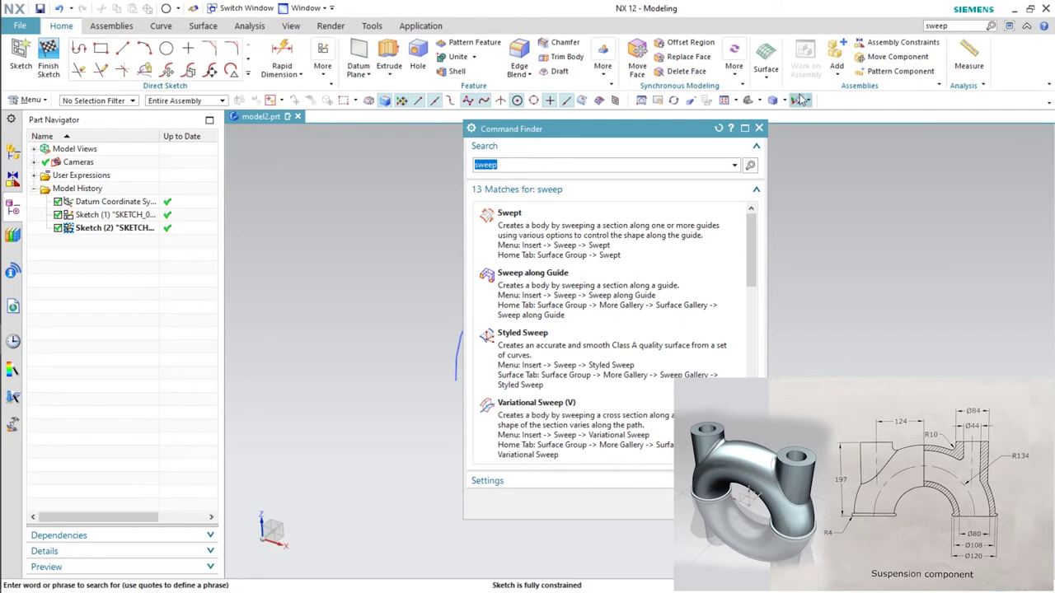
pyautogui.press('Escape')
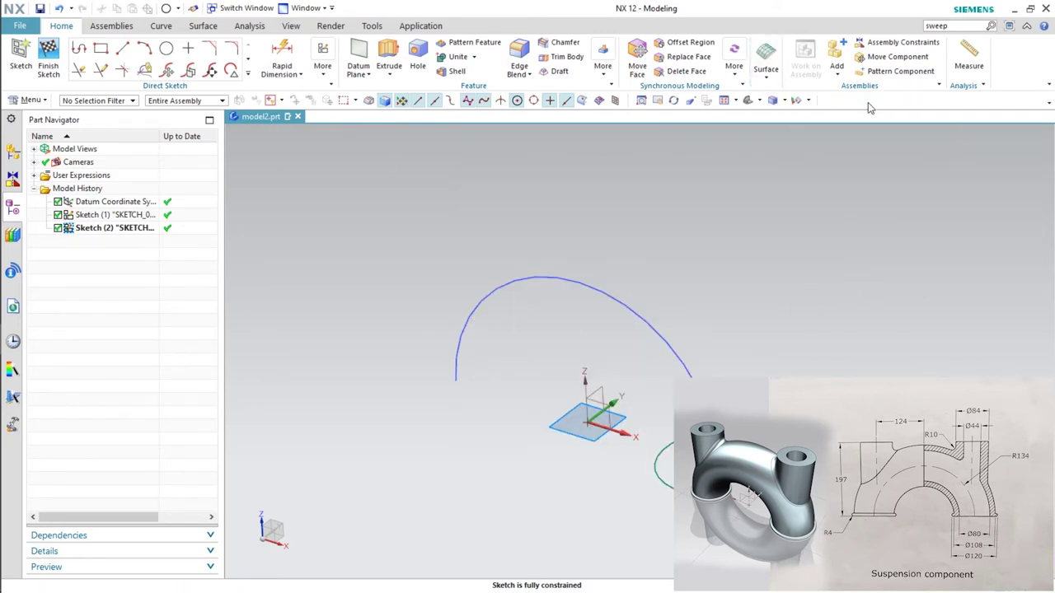
# Sweep the 108 mm circle along the arc as guide with zero offsets and no Boolean.
pyautogui.moveTo(766, 66)
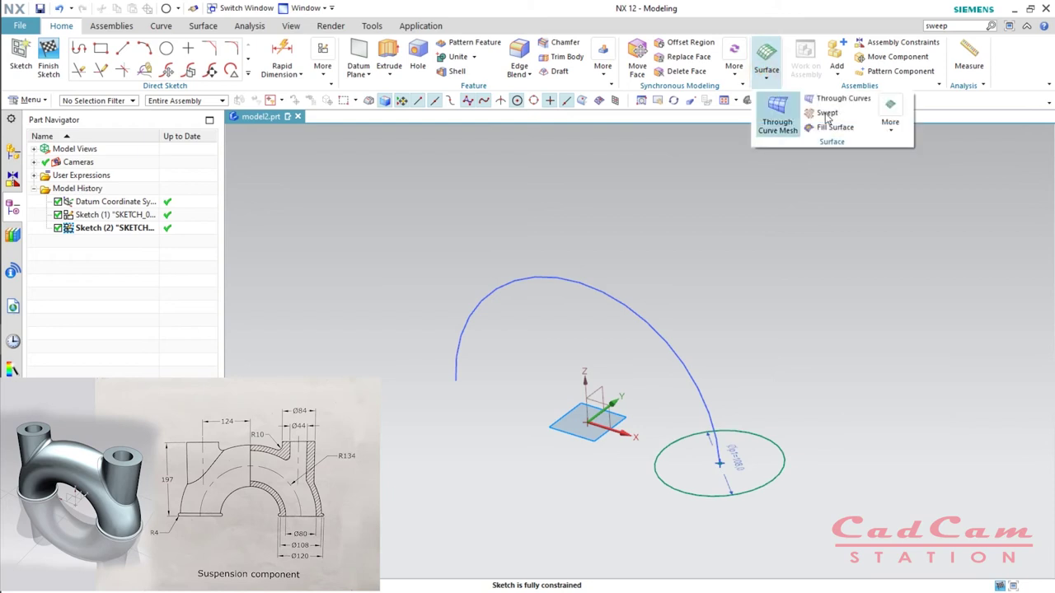
pyautogui.click(894, 132)
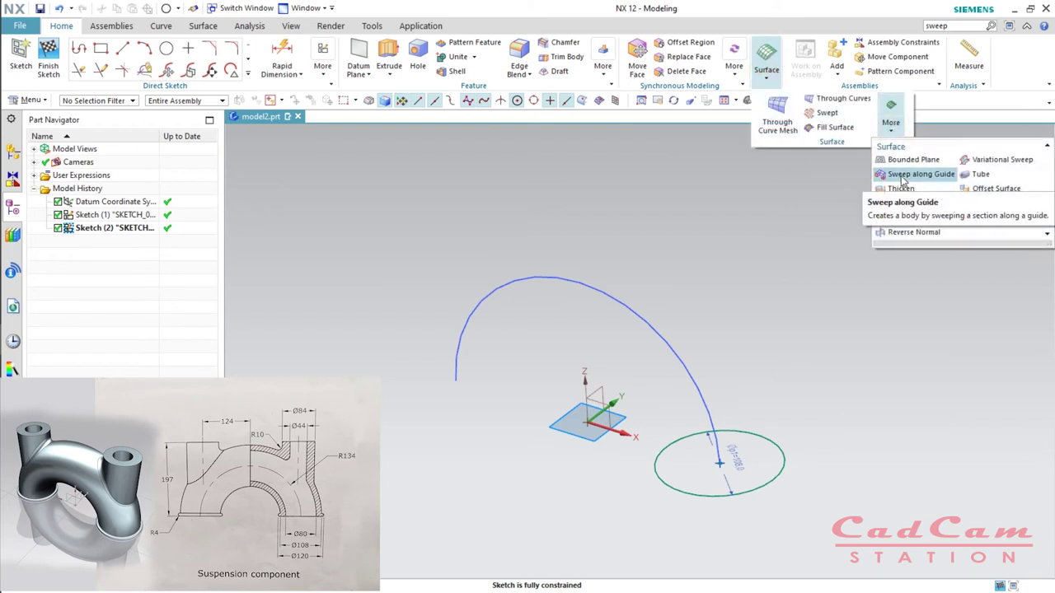
pyautogui.click(909, 176)
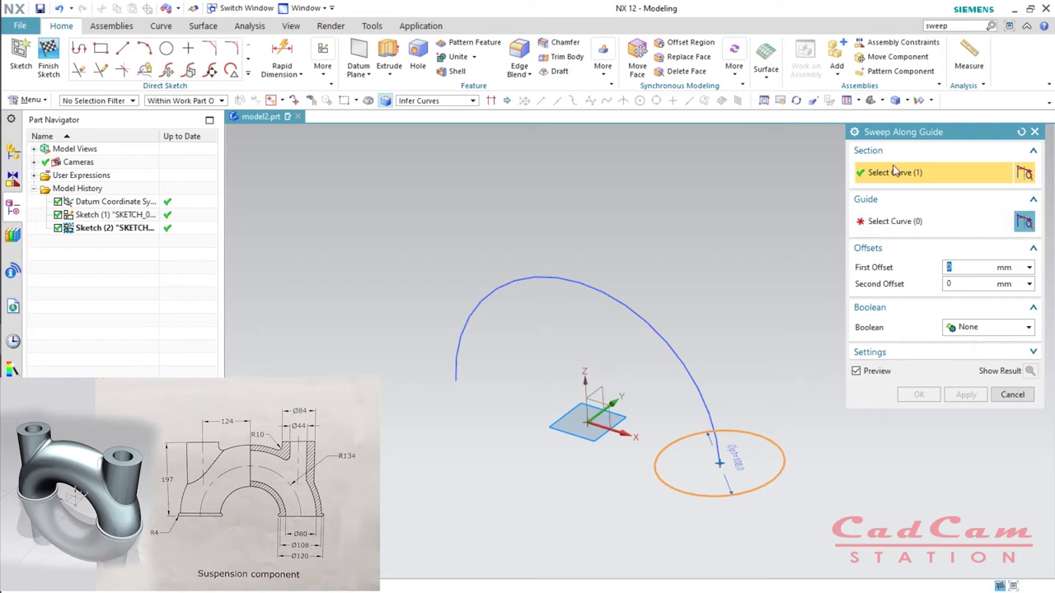
pyautogui.click(901, 222)
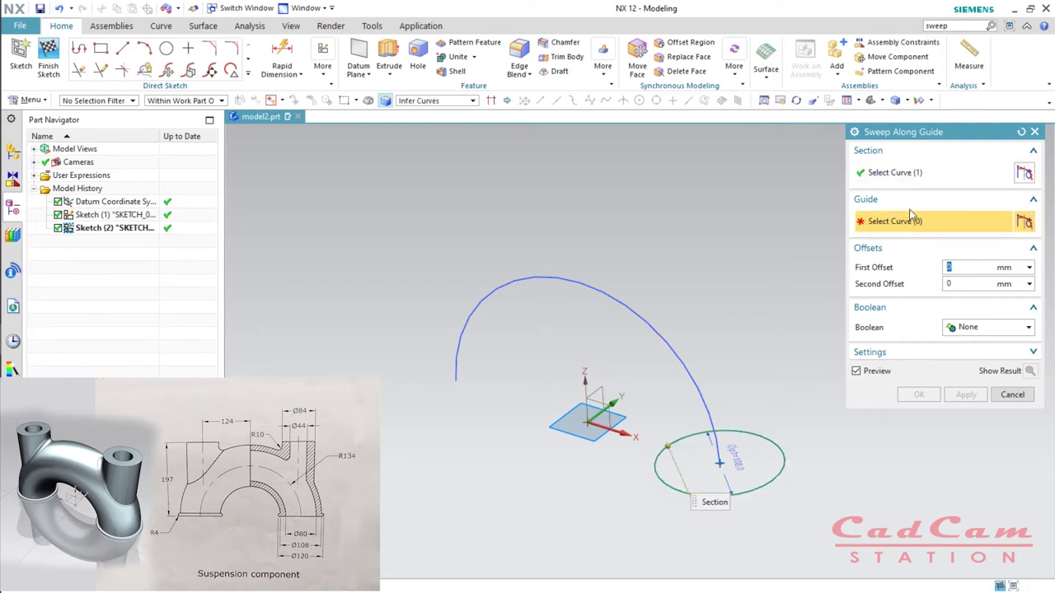
pyautogui.click(664, 338)
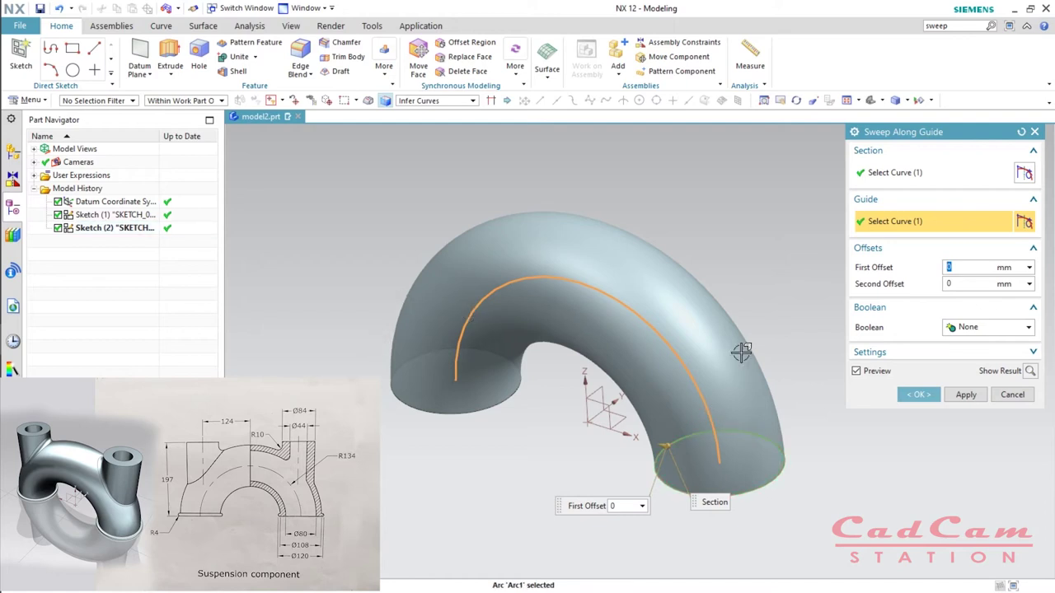
pyautogui.click(918, 395)
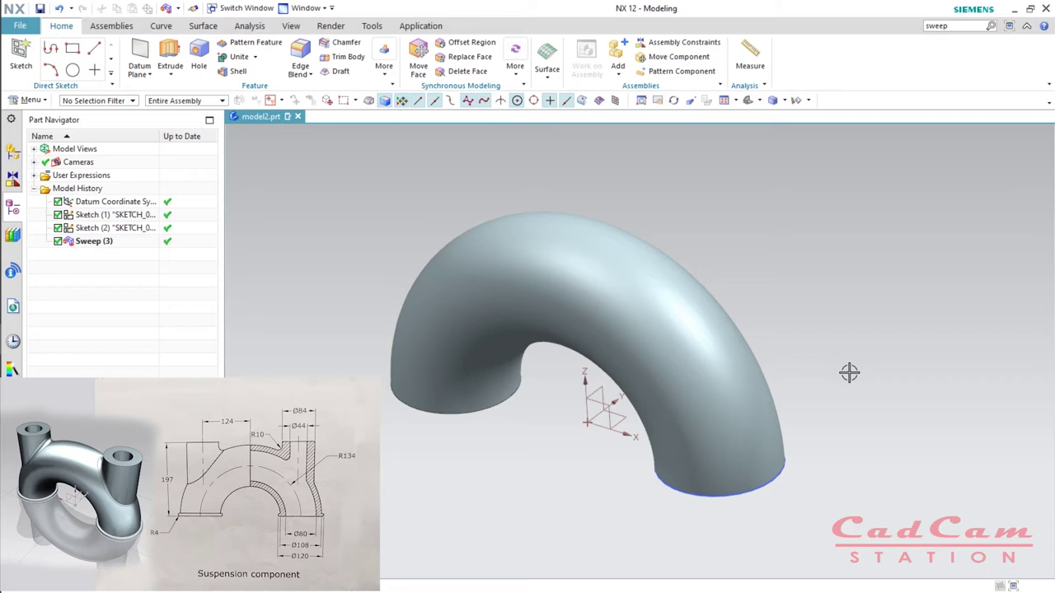
# Create a new sketch on the swept body's flat circular end face on the positive X side.
pyautogui.moveTo(843, 452); pyautogui.dragTo(876, 346, button='middle')
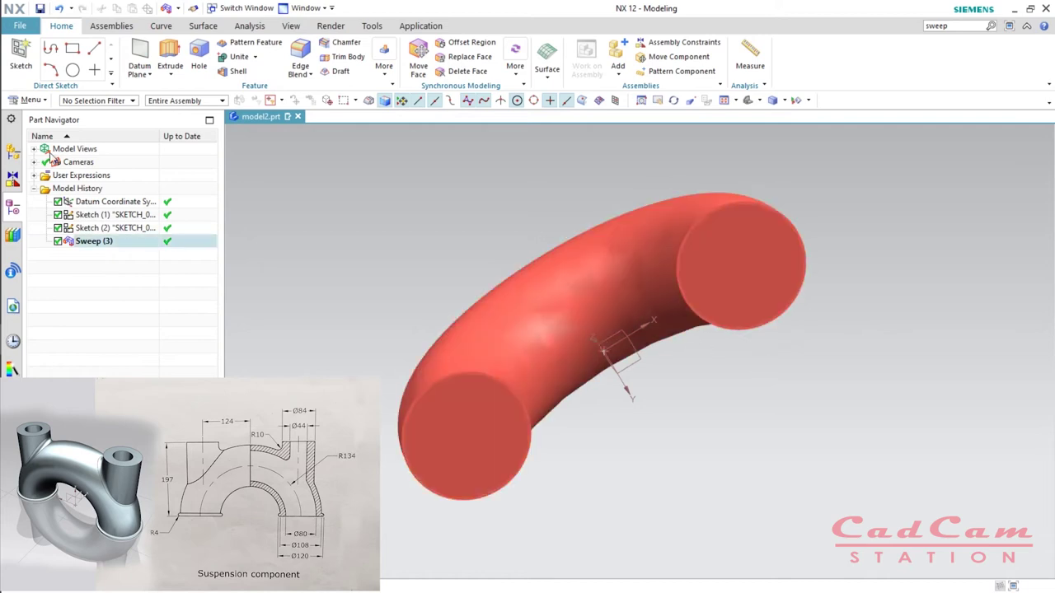
pyautogui.click(20, 60)
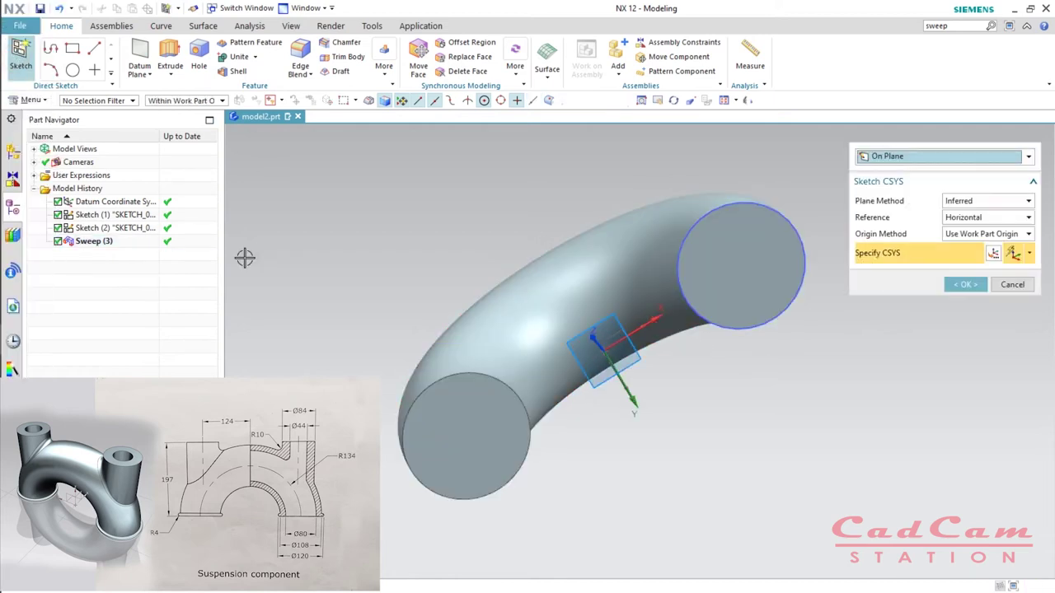
pyautogui.click(729, 294)
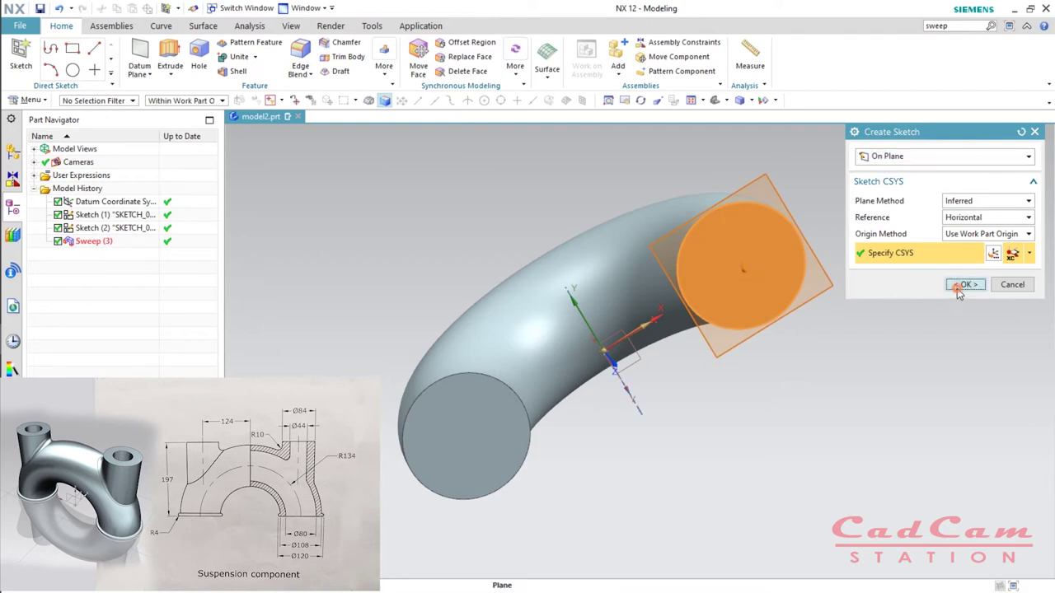
pyautogui.click(963, 285)
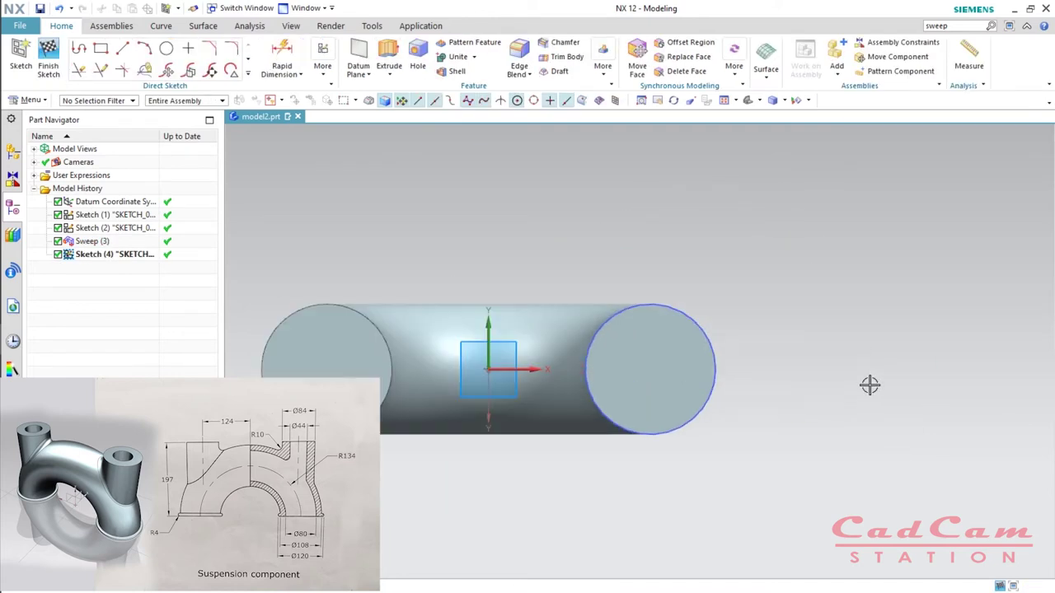
# Sketch an 80 mm diameter circle concentric with the circular end face.
pyautogui.press('o')
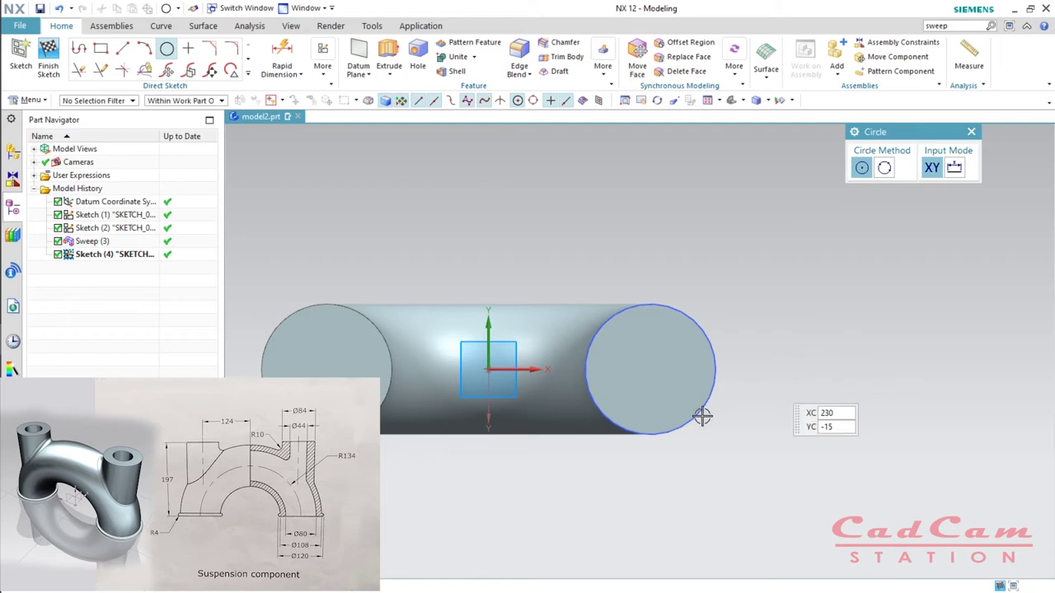
pyautogui.click(669, 379)
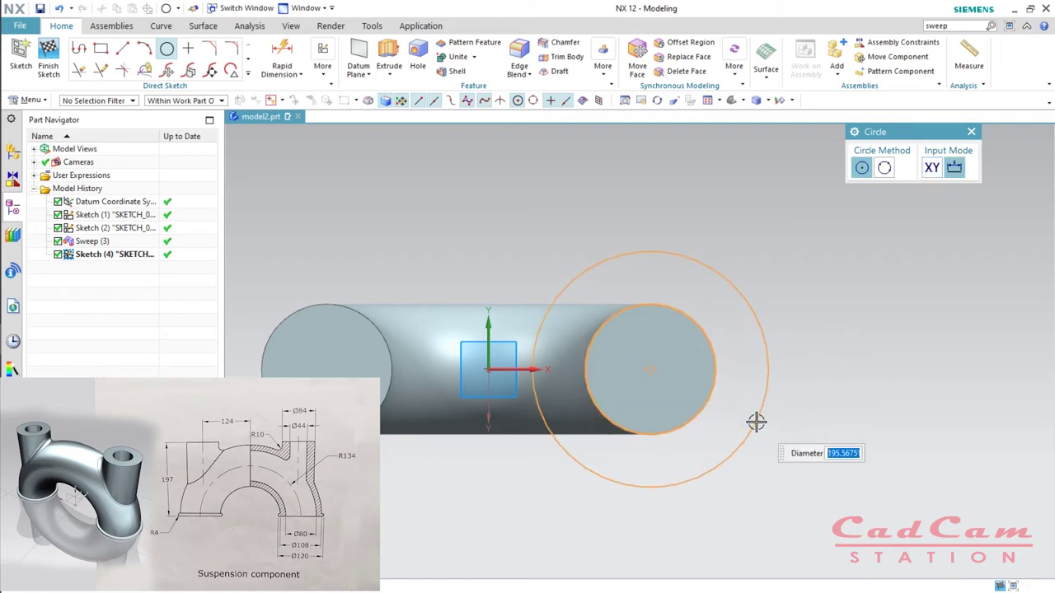
pyautogui.press('Return')
pyautogui.press('Escape')
pyautogui.press('Escape')
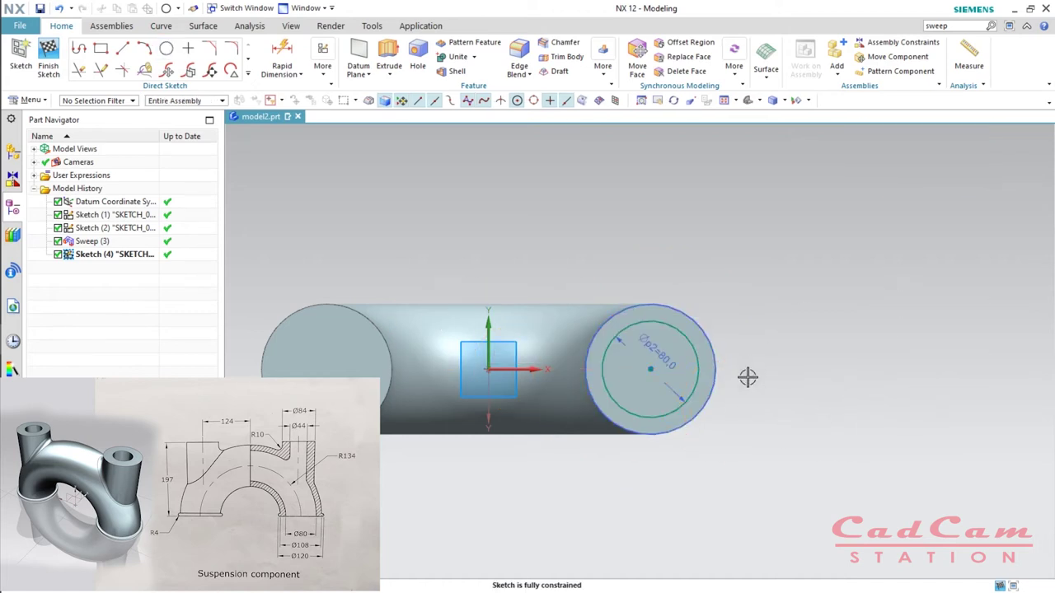
# Make the swept body see-through and finish the 80 mm circle sketch.
pyautogui.moveTo(706, 420); pyautogui.dragTo(497, 461, button='middle')
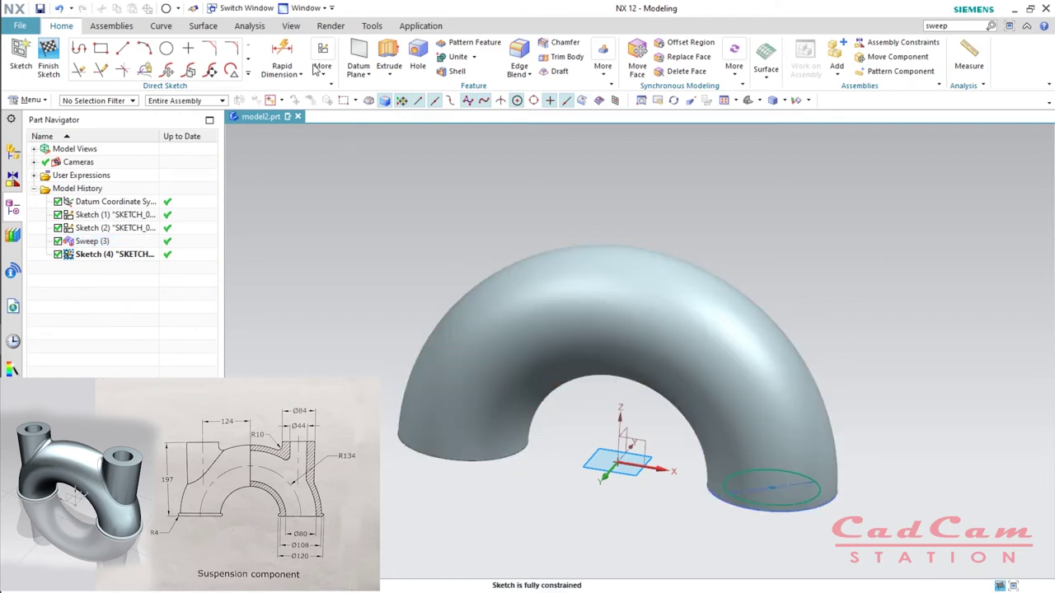
pyautogui.click(291, 25)
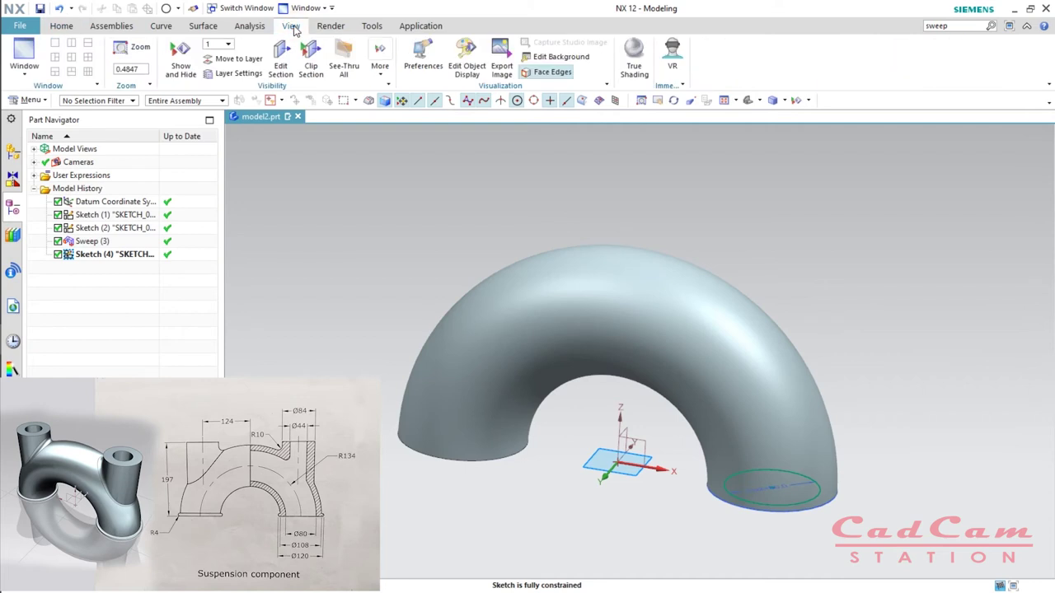
pyautogui.click(346, 58)
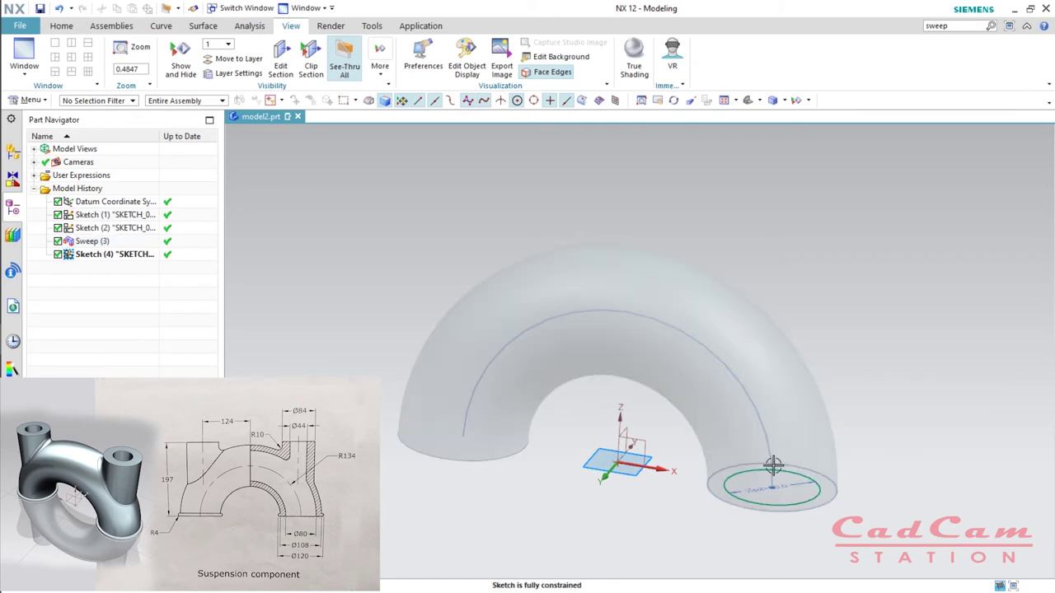
pyautogui.rightClick(330, 200)
pyautogui.hotkey('ctrl', 'alt', 'f')
pyautogui.press('Home')
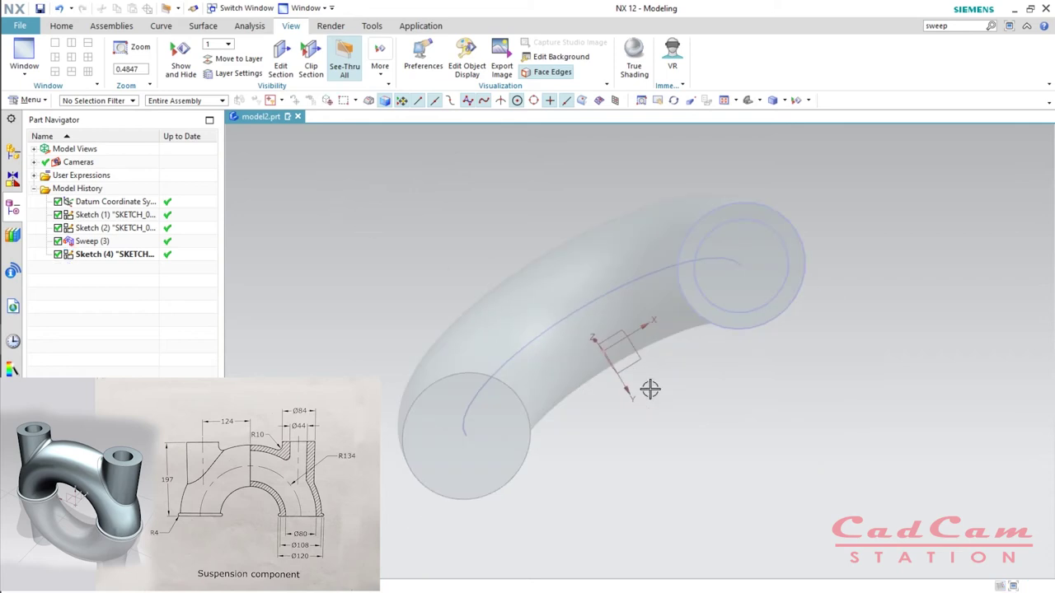
# Sweep the 80 mm circle along the arc as guide with zero offsets, subtracting it from the existing swept body.
pyautogui.moveTo(745, 221); pyautogui.dragTo(747, 222, button='middle')
pyautogui.moveTo(845, 349); pyautogui.dragTo(777, 479, button='middle')
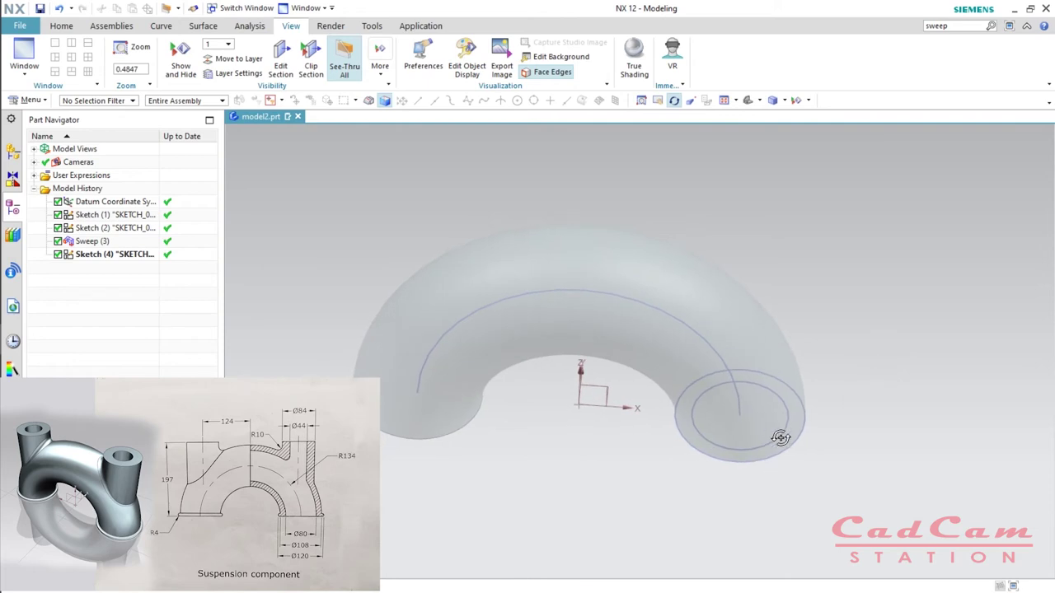
pyautogui.moveTo(781, 438); pyautogui.dragTo(777, 431, button='middle')
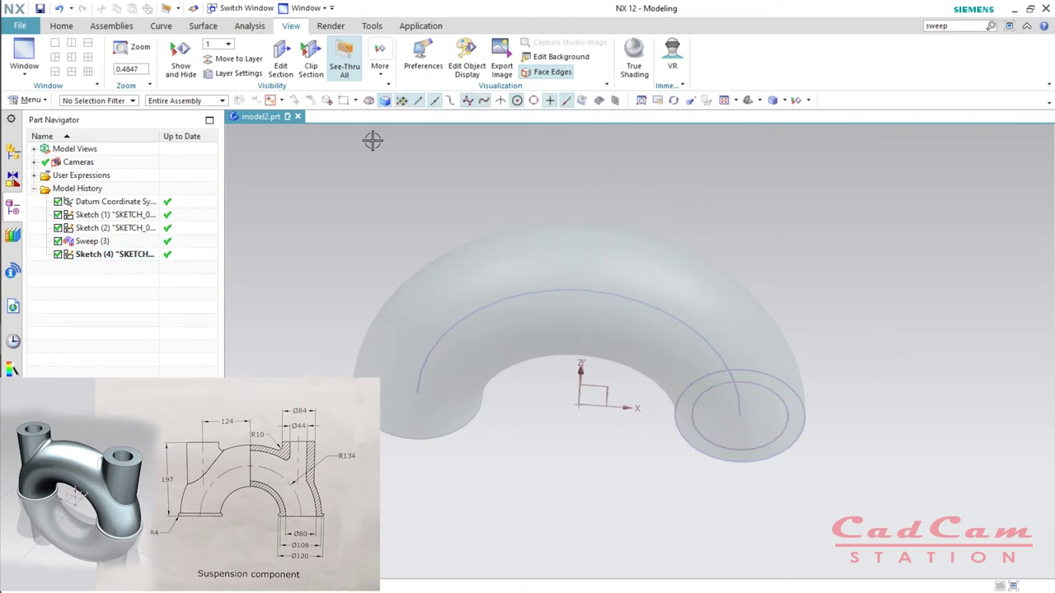
pyautogui.click(61, 26)
pyautogui.click(547, 74)
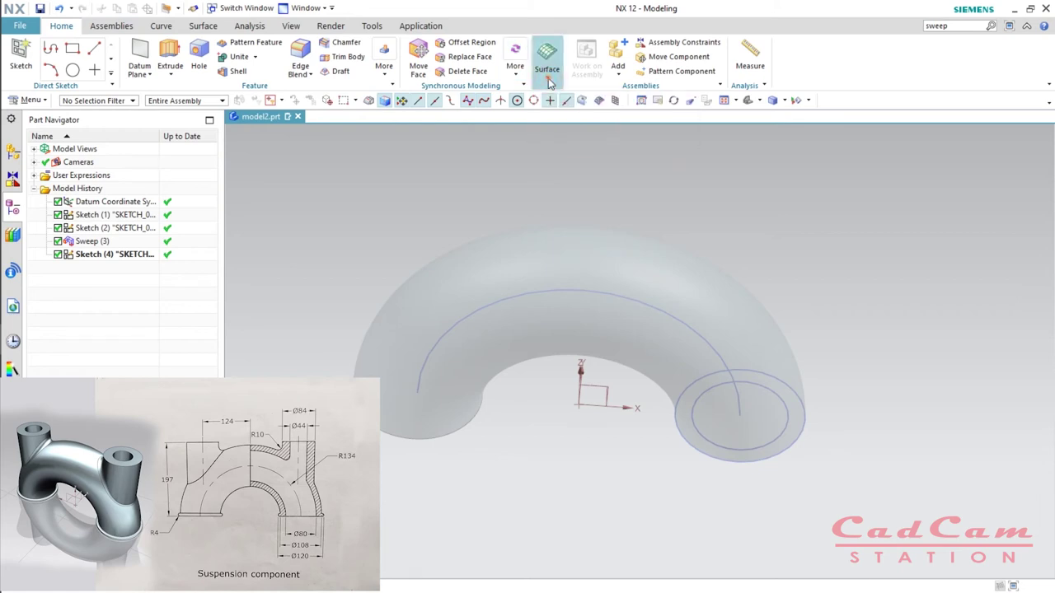
pyautogui.click(545, 66)
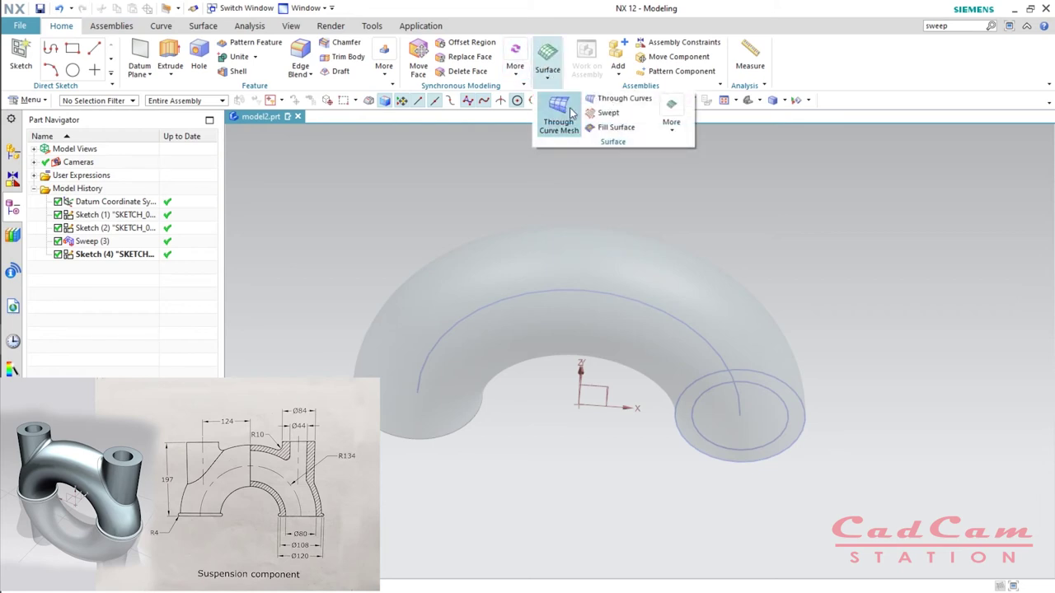
pyautogui.click(671, 122)
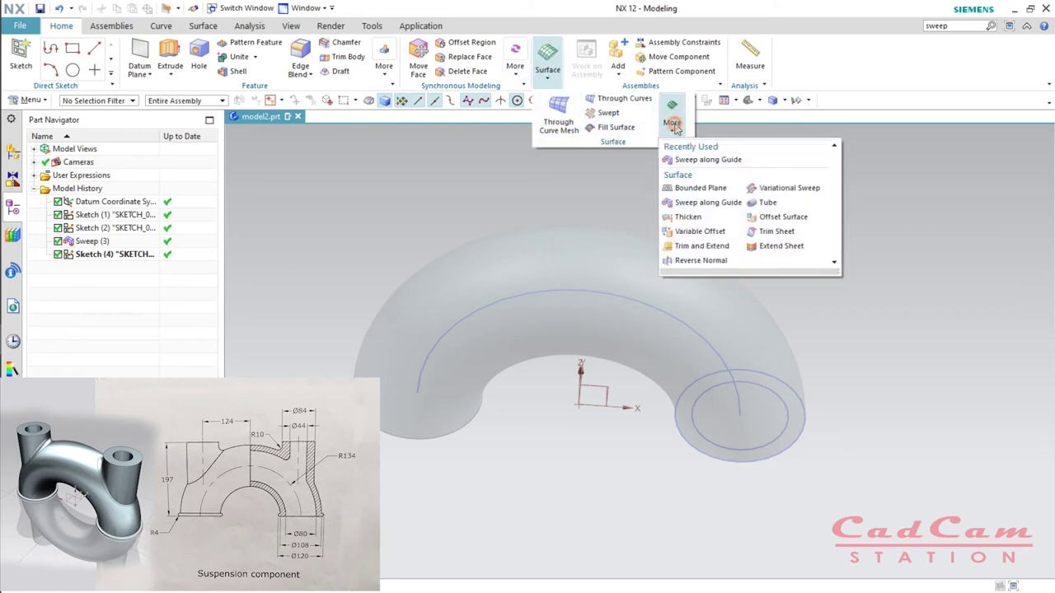
pyautogui.click(697, 203)
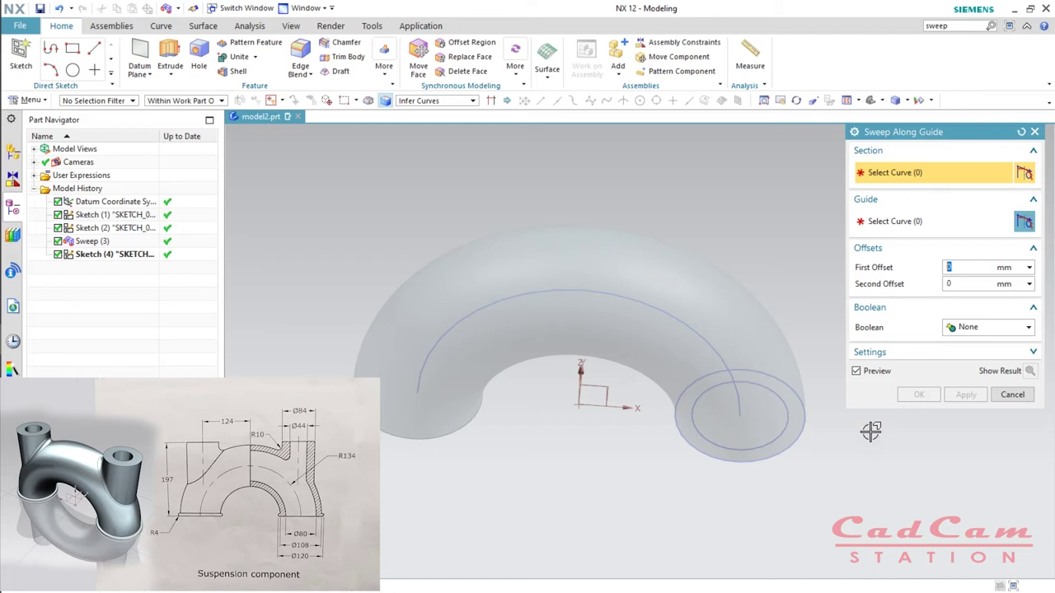
pyautogui.click(776, 437)
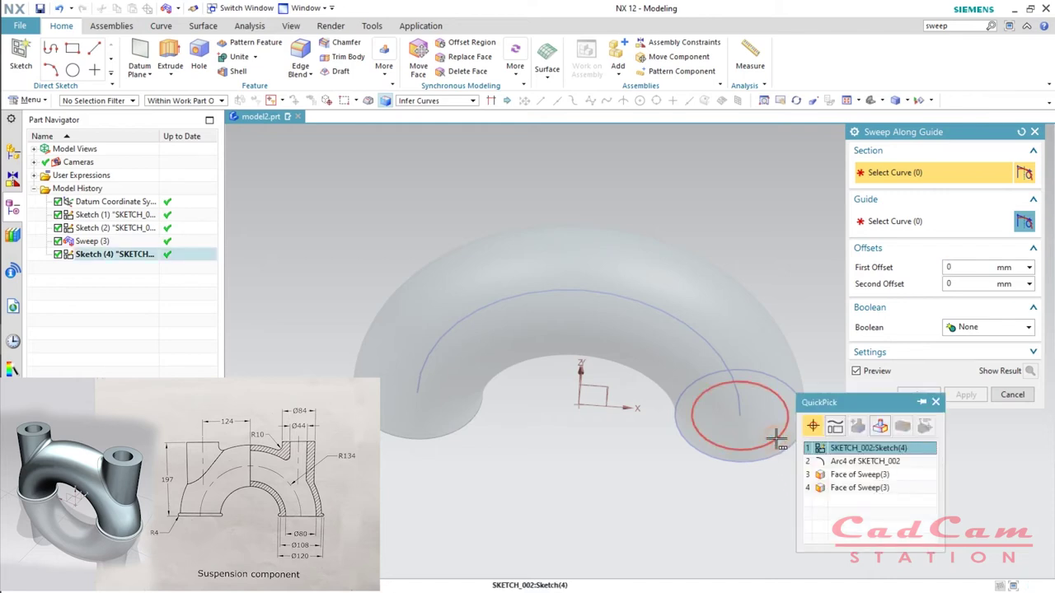
pyautogui.click(857, 447)
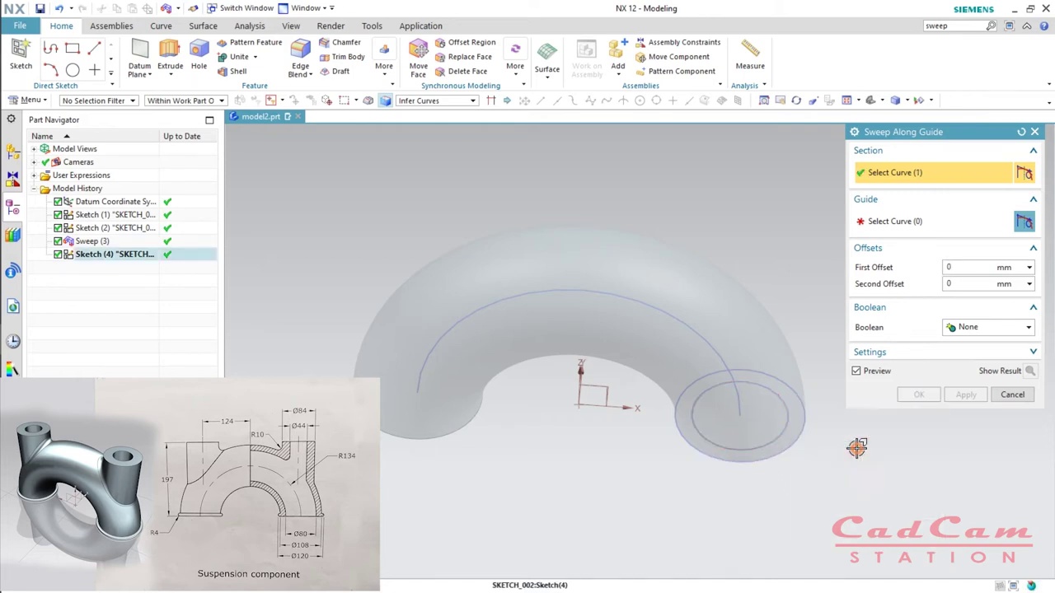
pyautogui.click(882, 224)
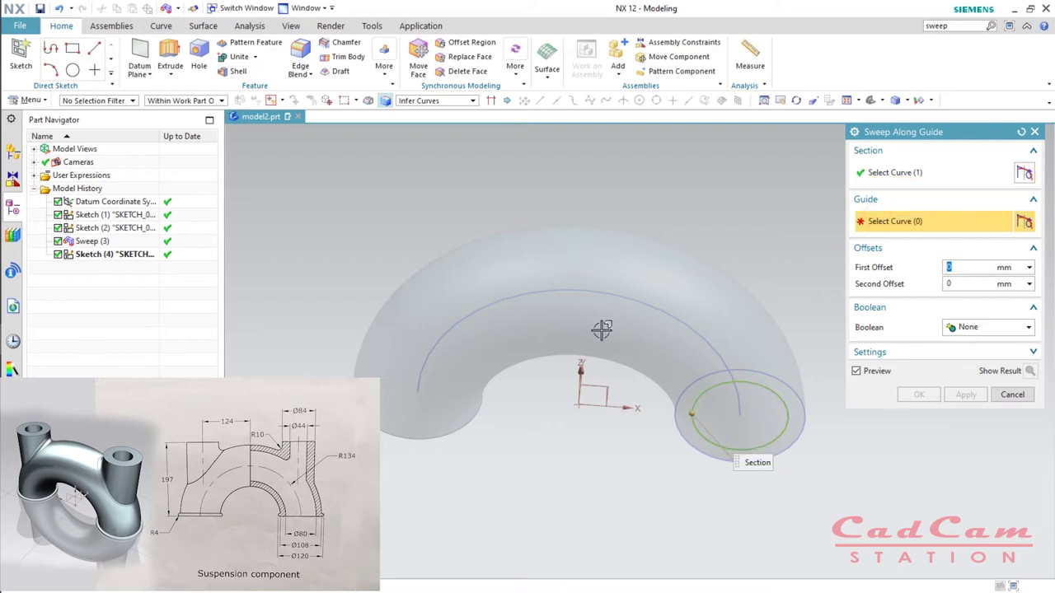
pyautogui.click(620, 294)
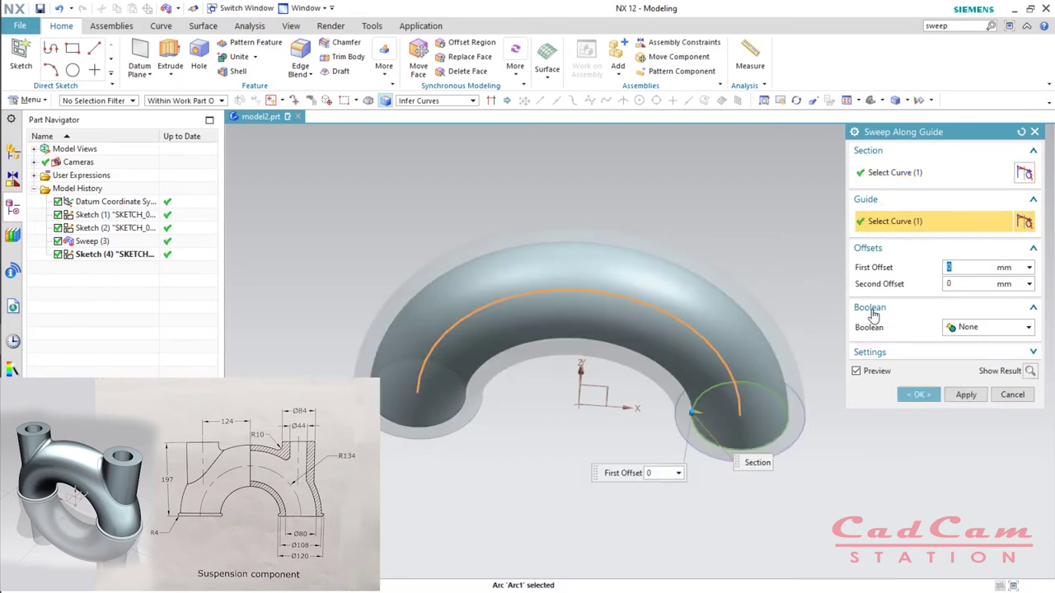
pyautogui.click(1026, 330)
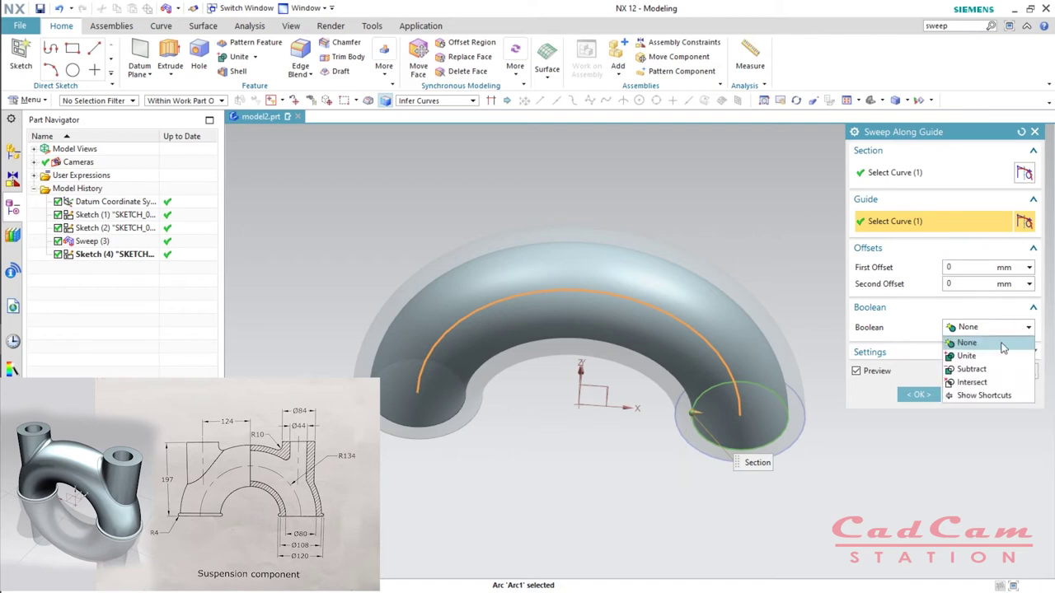
pyautogui.click(988, 369)
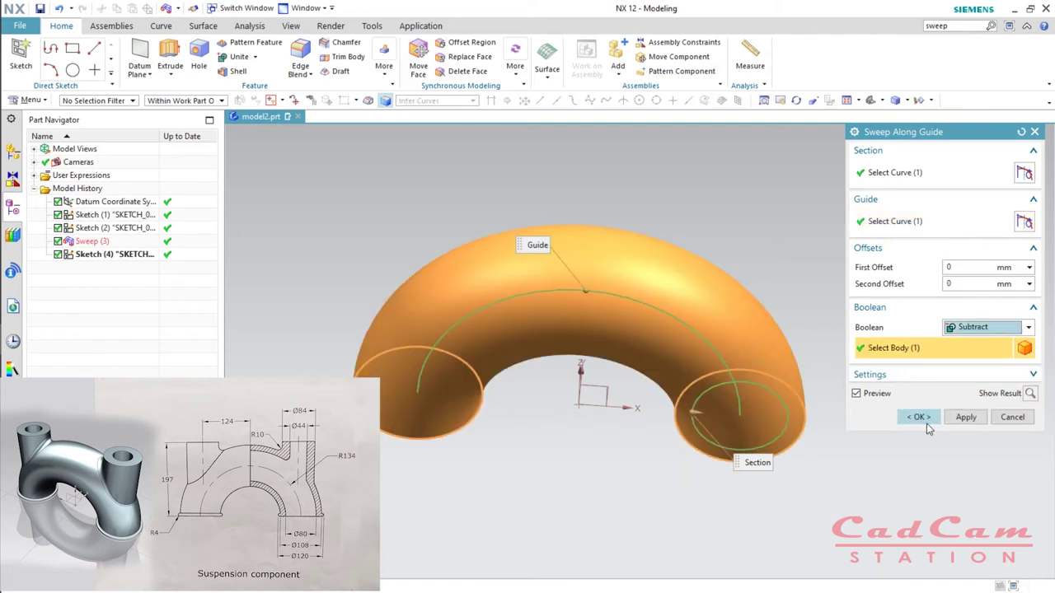
pyautogui.click(919, 417)
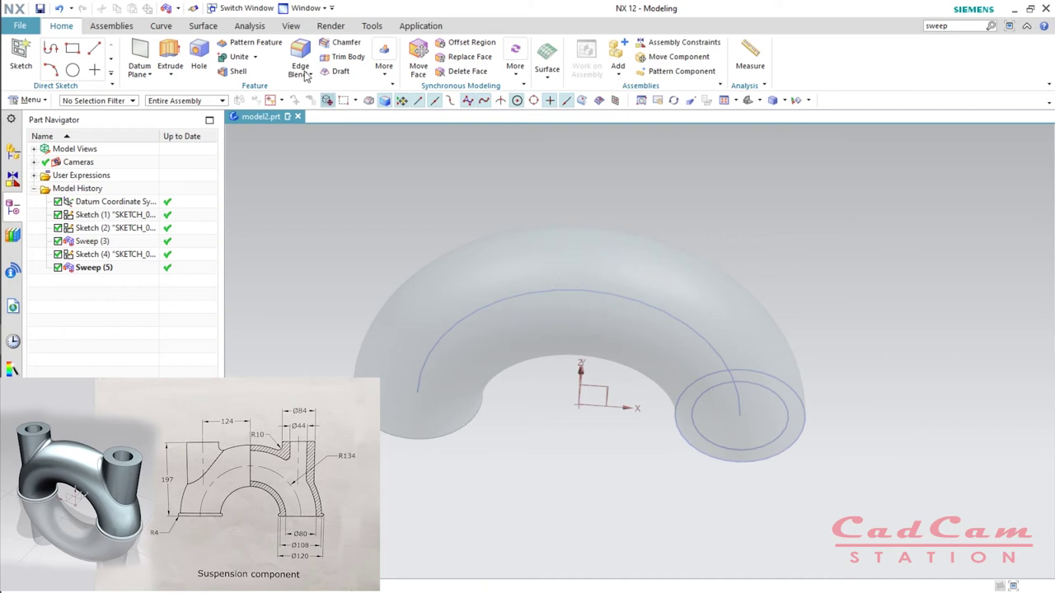
# Turn off the see-through display of the body and inspect the hollow tube's open ends.
pyautogui.click(291, 25)
pyautogui.rightClick(615, 438)
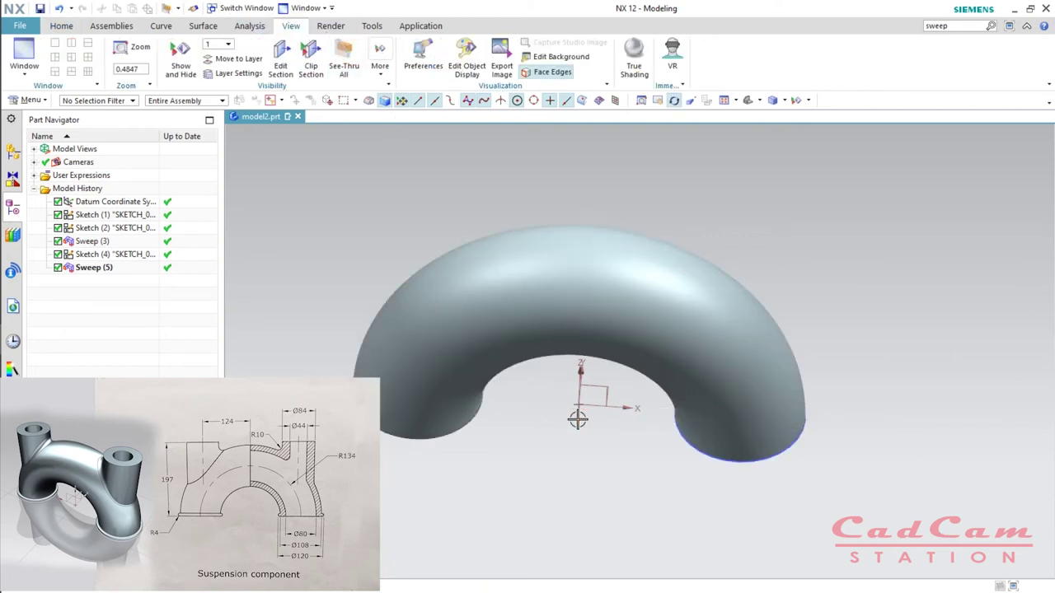
pyautogui.moveTo(599, 464); pyautogui.dragTo(617, 375, button='middle')
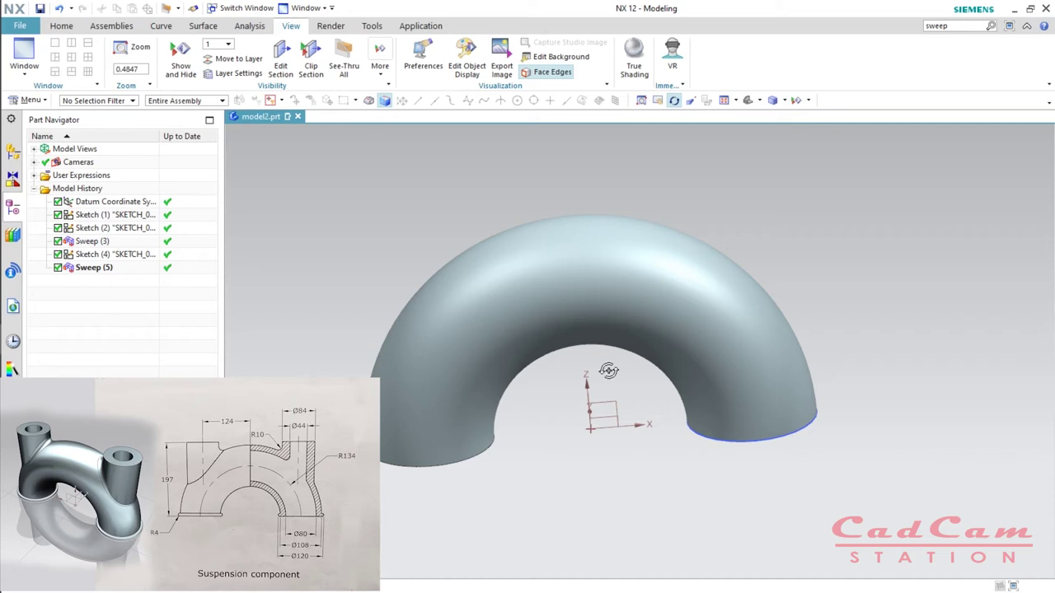
pyautogui.moveTo(609, 426); pyautogui.dragTo(596, 333, button='middle')
pyautogui.scroll(3, 569, 408)
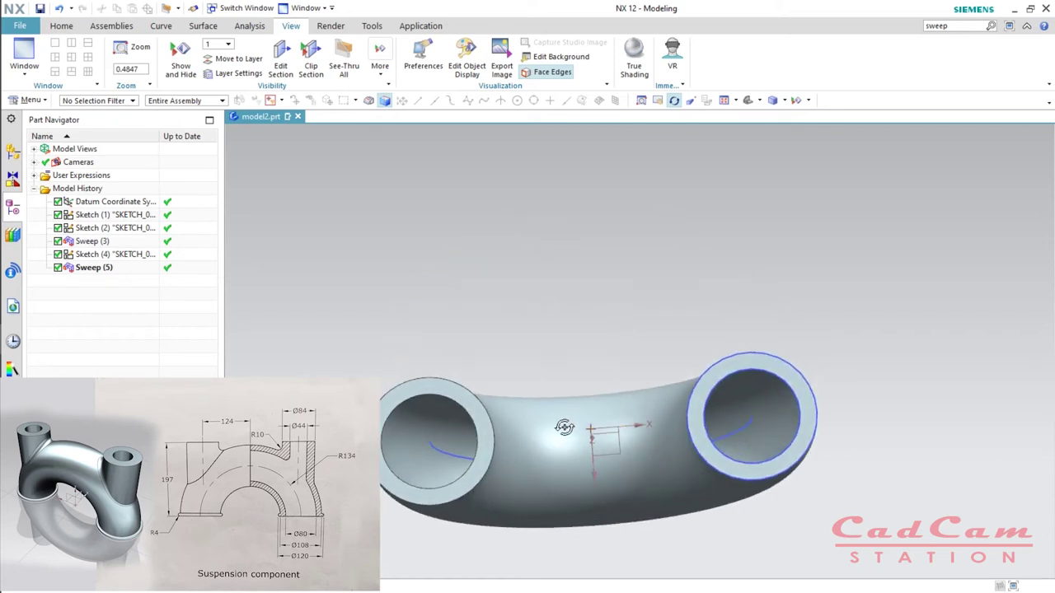
pyautogui.scroll(-5, 573, 413)
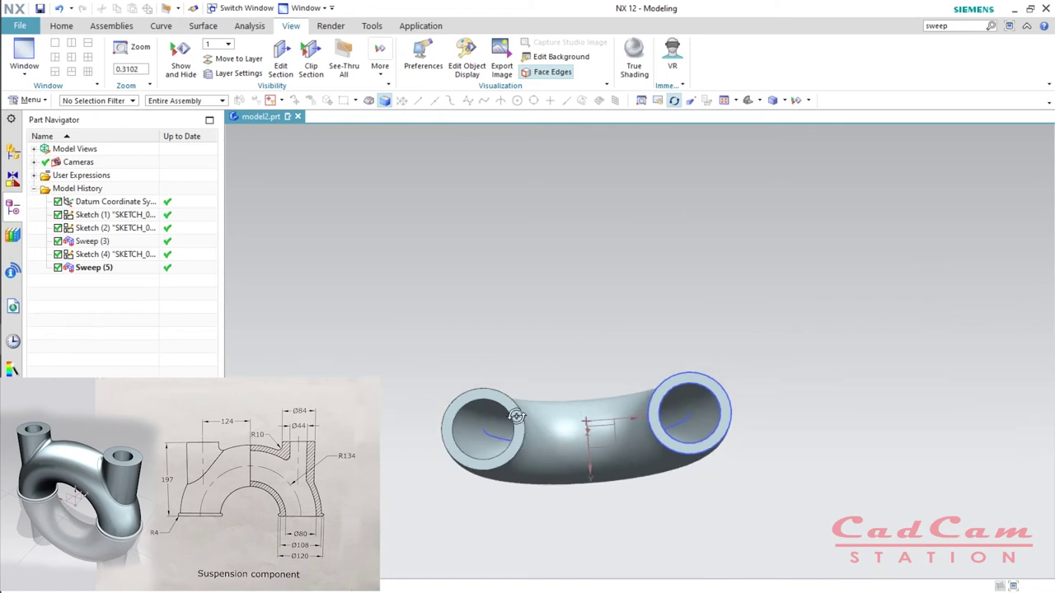
pyautogui.press('Escape')
# Create a new sketch on the tube's flat ring-shaped end face on the negative X side.
pyautogui.click(60, 26)
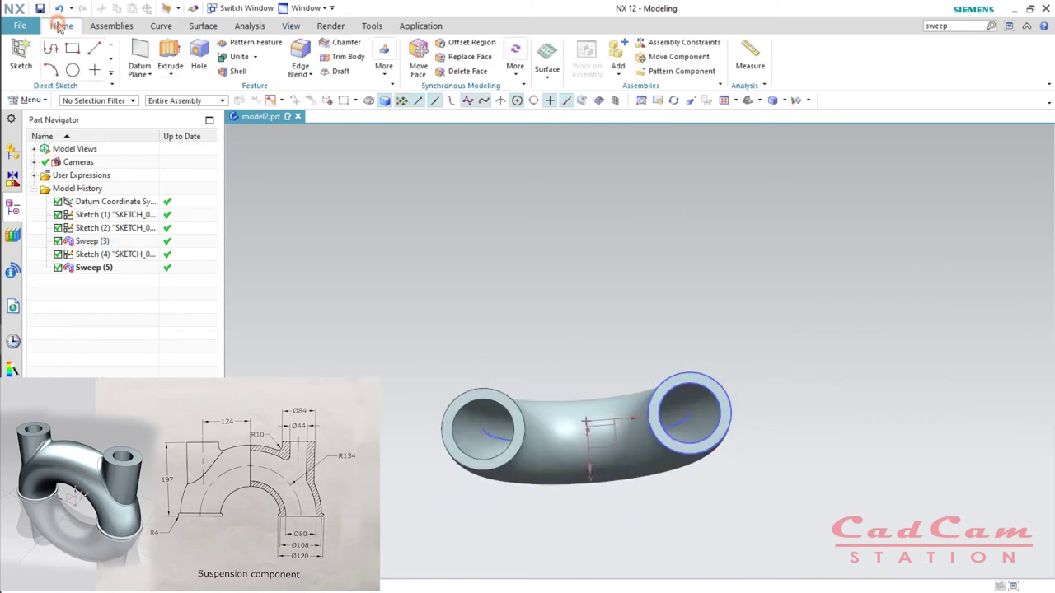
pyautogui.click(24, 57)
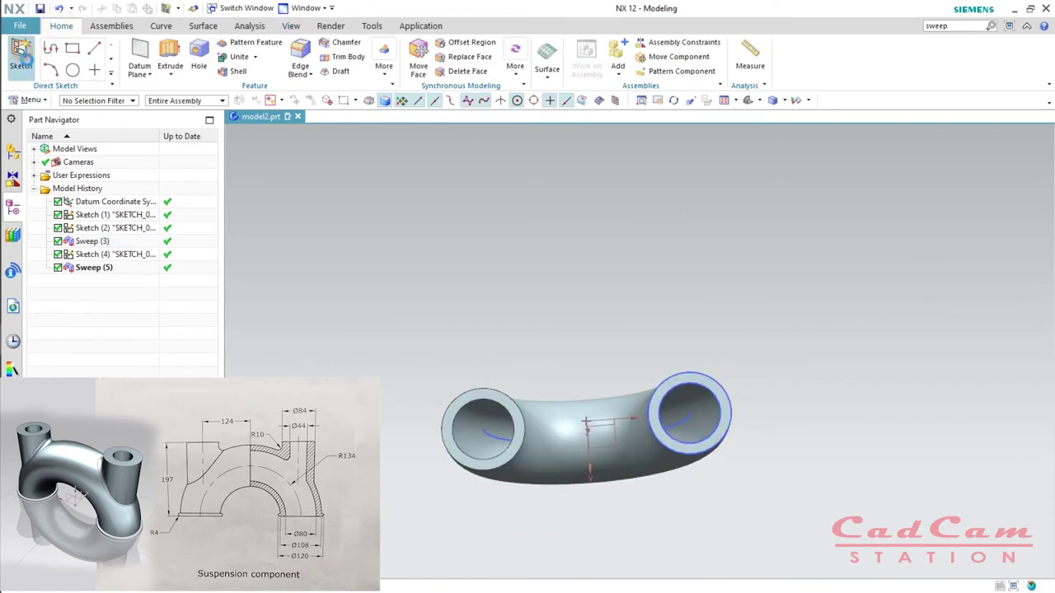
pyautogui.click(511, 422)
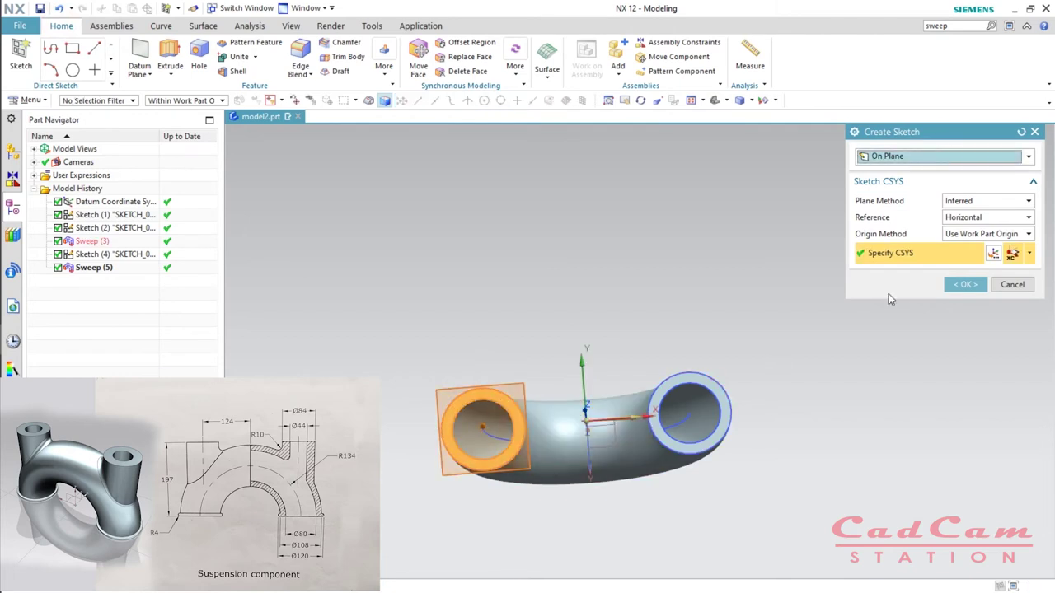
pyautogui.click(966, 285)
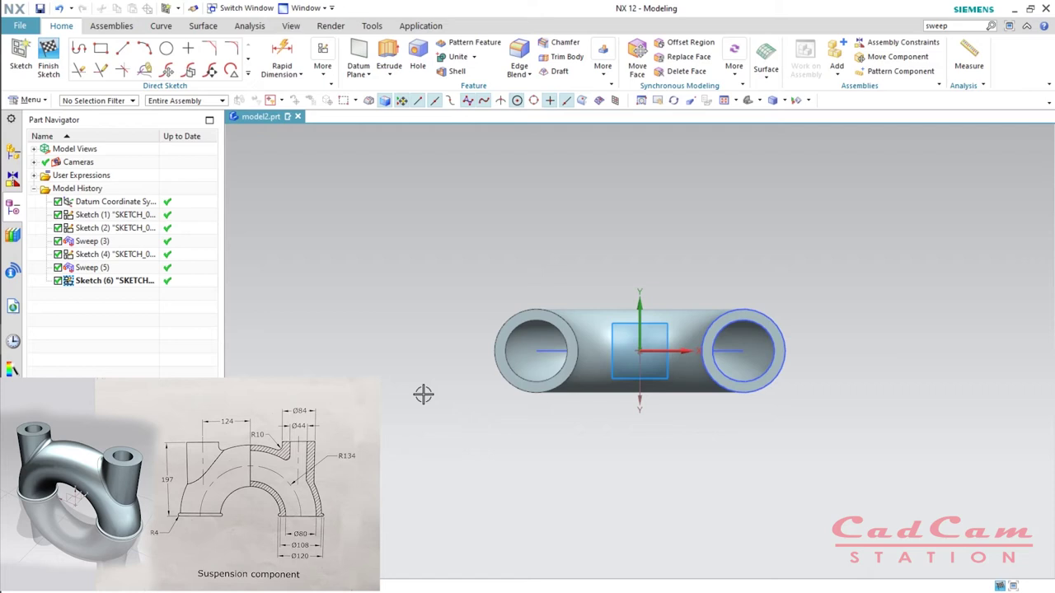
# Hide all existing sketches while keeping the solid body and coordinate system displayed.
pyautogui.hotkey('ctrl', 'w')
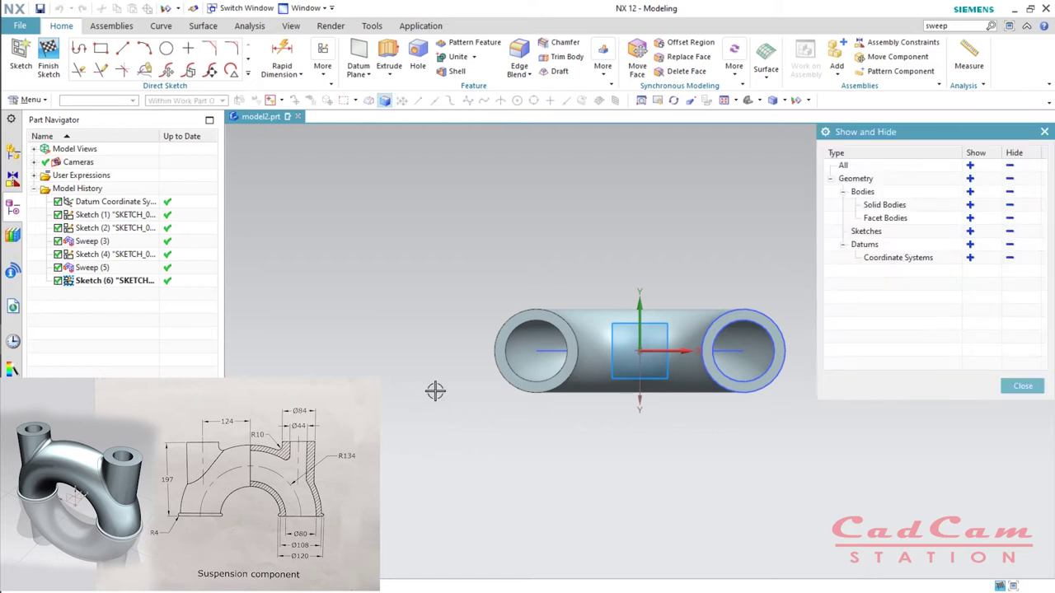
pyautogui.click(1010, 232)
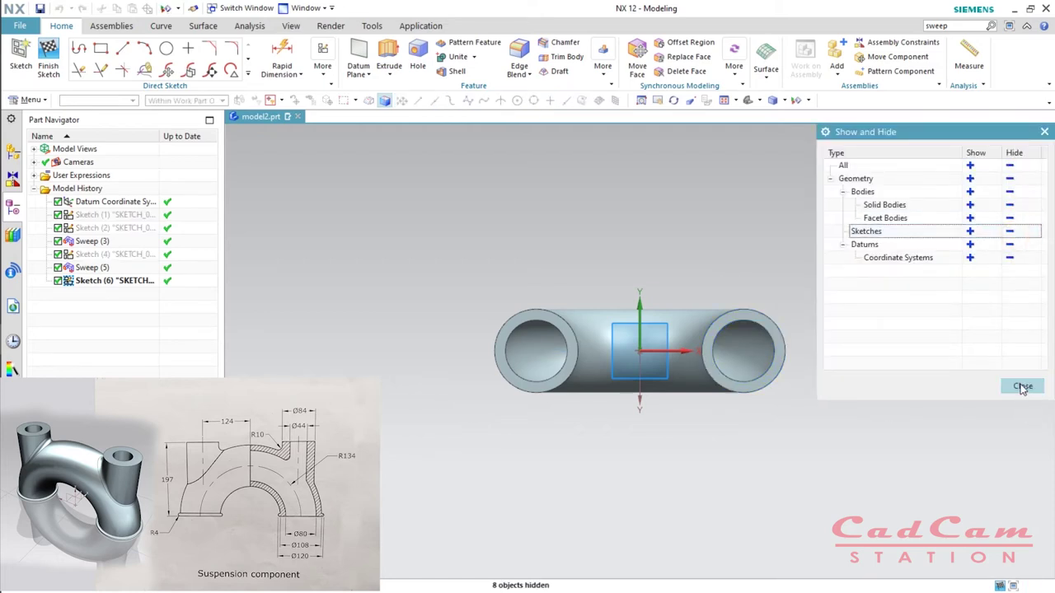
pyautogui.click(1022, 387)
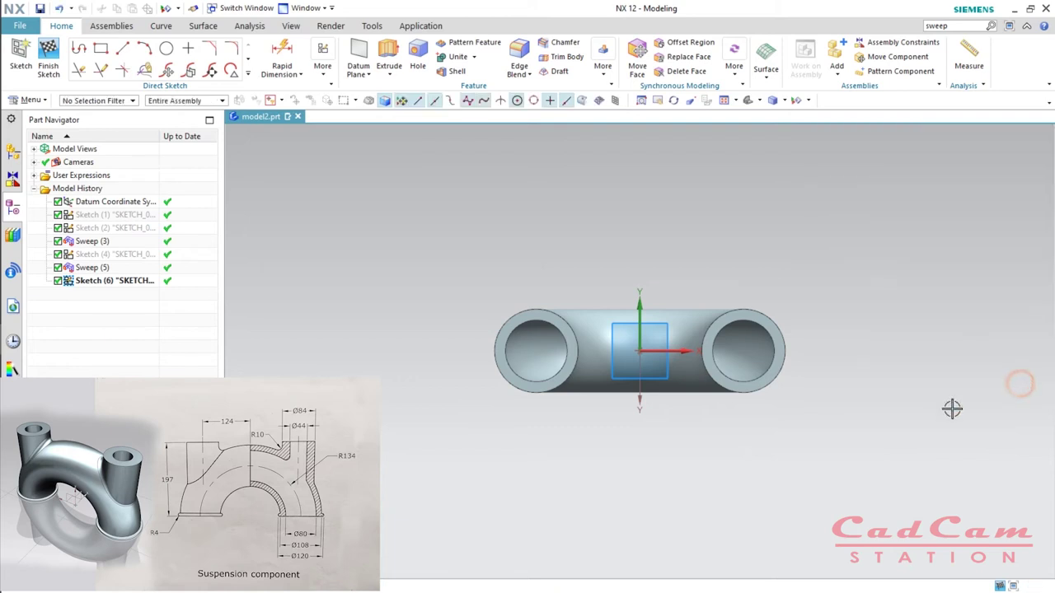
# Sketch two 84 mm diameter circles about 143 mm above the X axis, centred about 123 mm and 138 mm either side of the Y axis.
pyautogui.scroll(1, 822, 325)
pyautogui.scroll(-4, 838, 321)
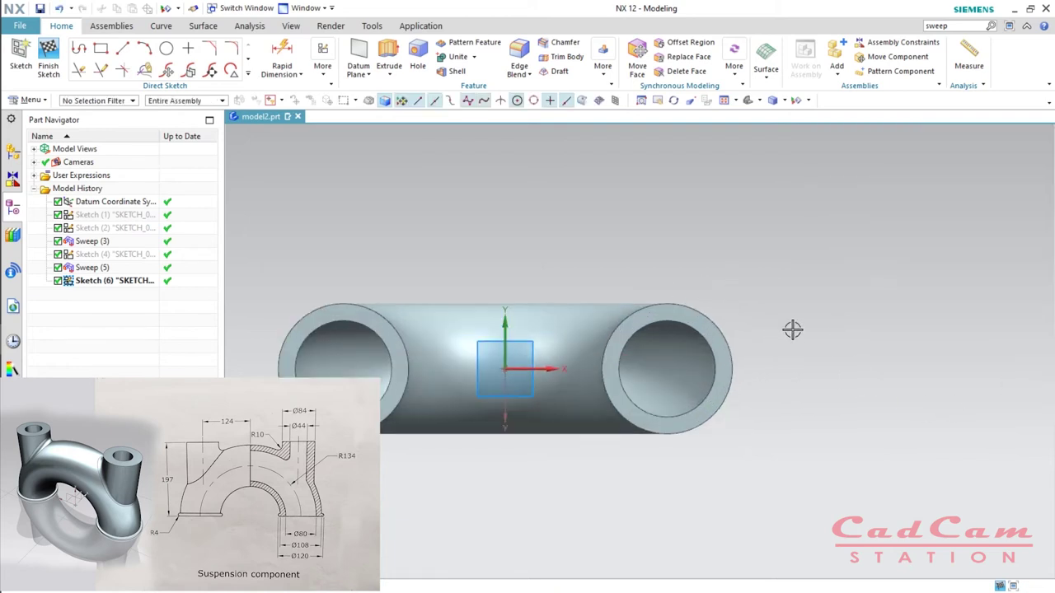
pyautogui.press('o')
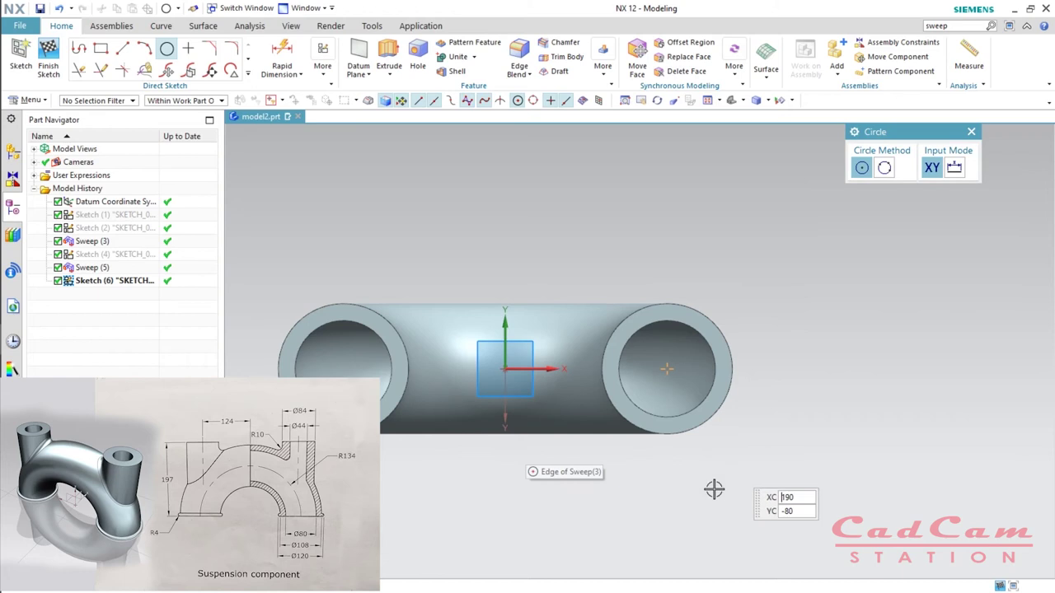
pyautogui.scroll(2, 666, 371)
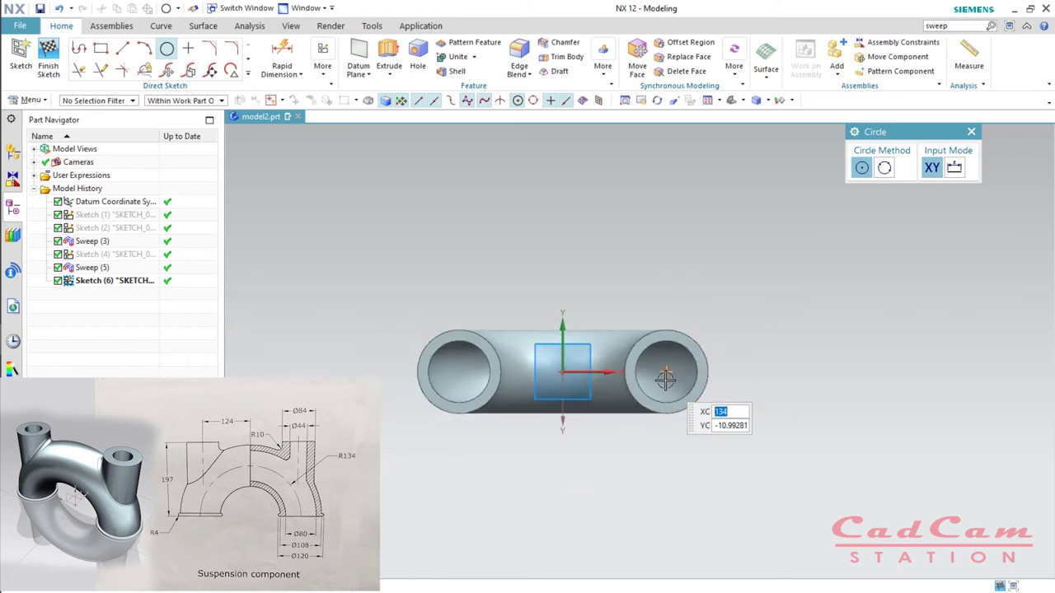
pyautogui.click(665, 378)
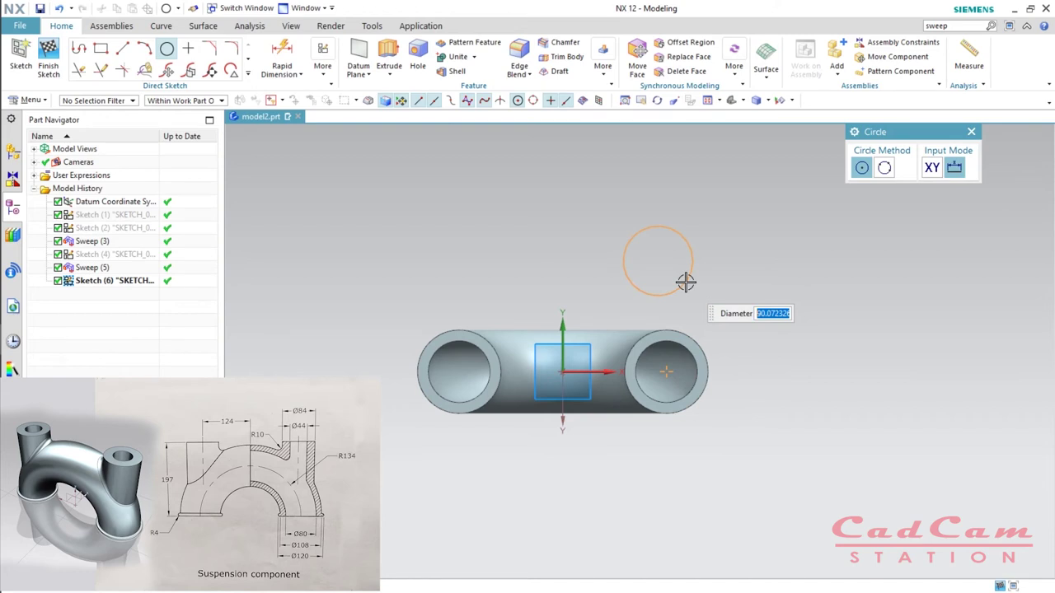
pyautogui.write('84')
pyautogui.press('Return')
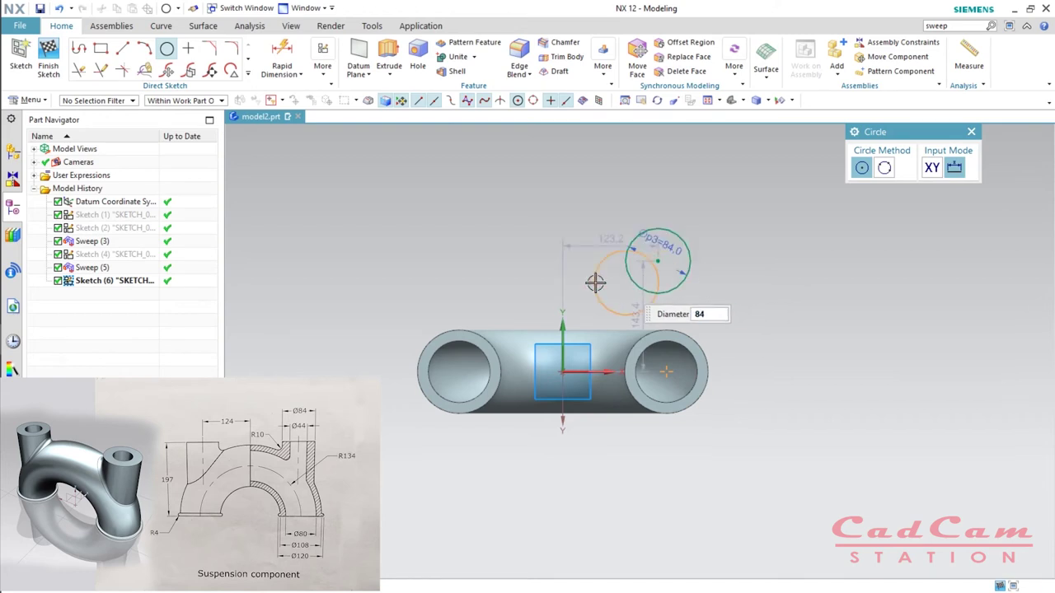
pyautogui.click(456, 265)
pyautogui.press('Return')
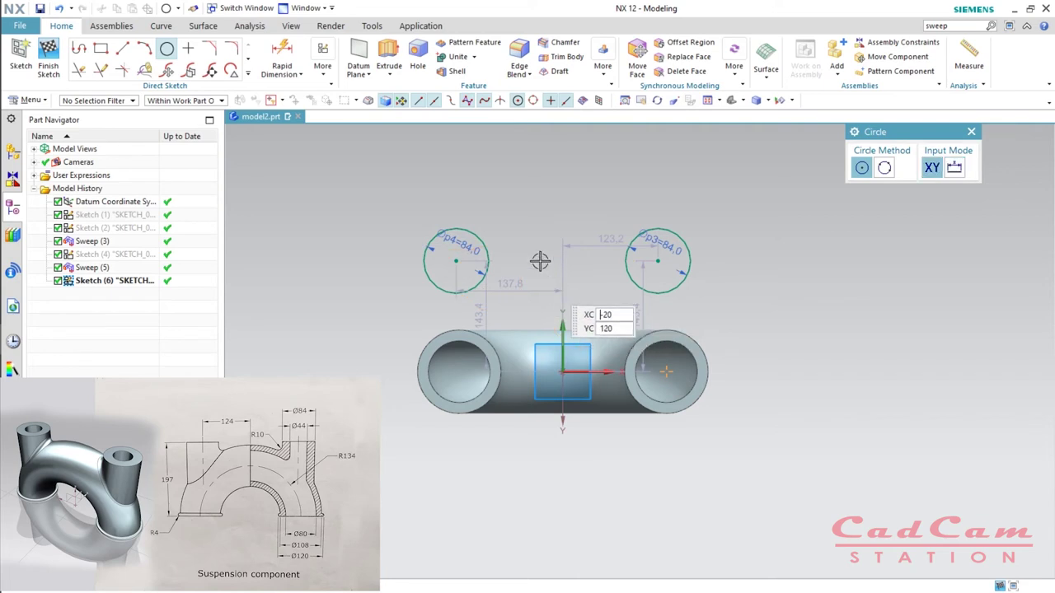
# Make the two circle centres symmetric about the sketch's Y axis and pull them about 512 mm apart.
pyautogui.click(323, 62)
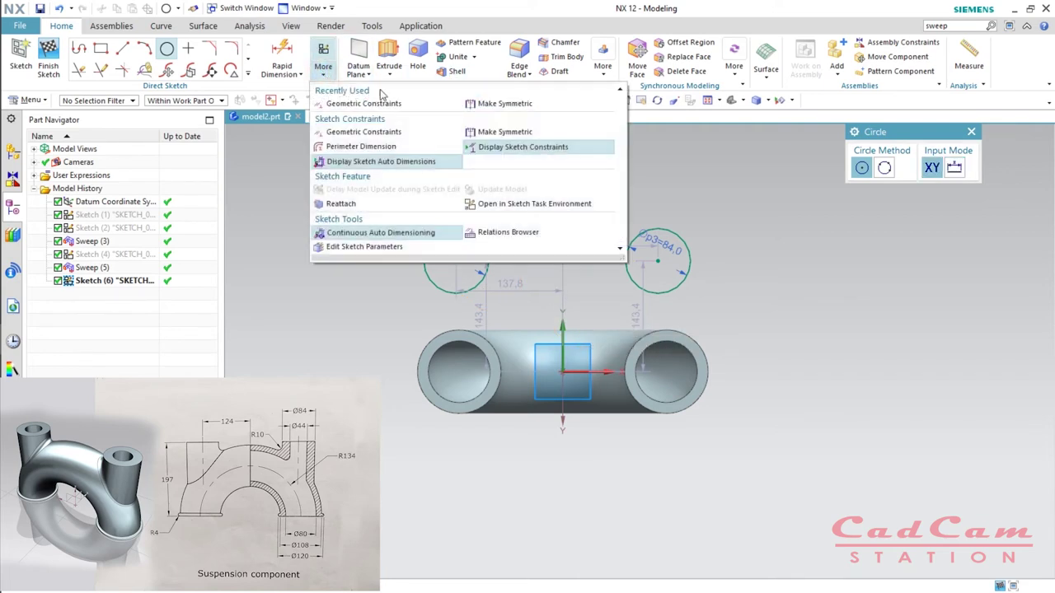
pyautogui.click(486, 104)
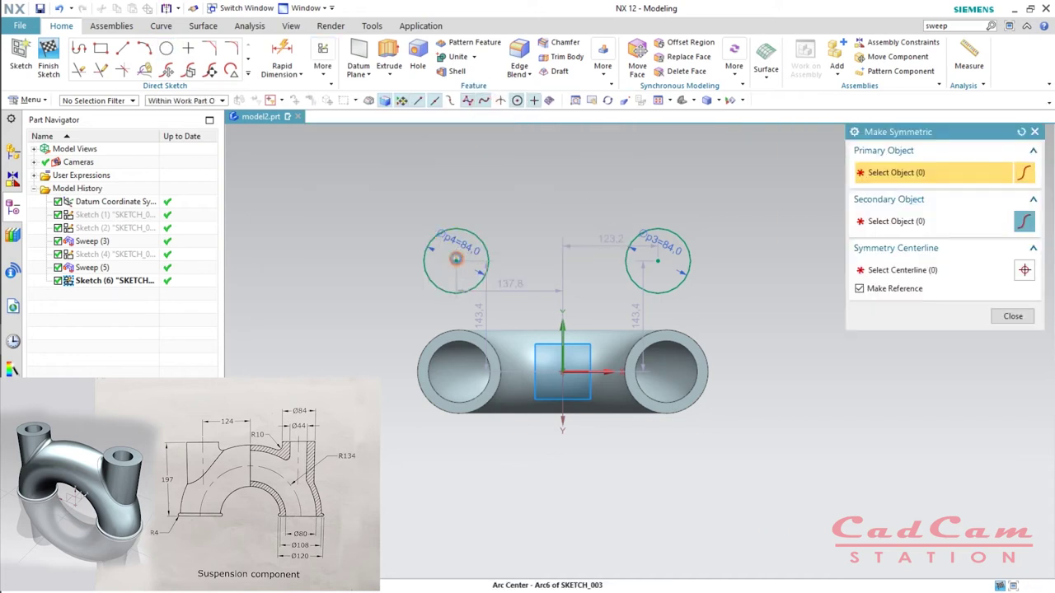
pyautogui.click(457, 258)
pyautogui.click(651, 256)
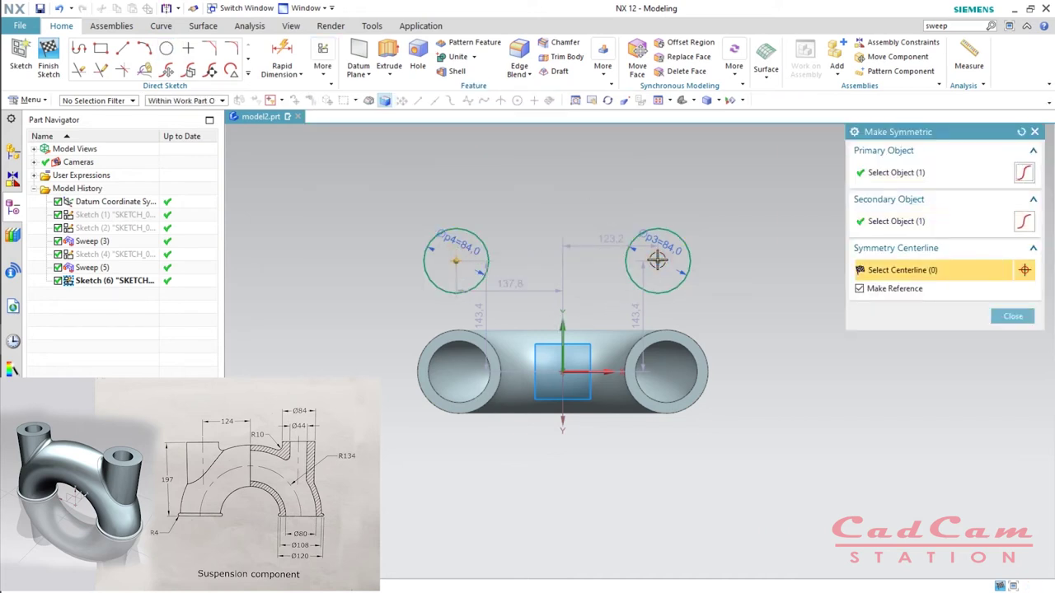
pyautogui.click(562, 318)
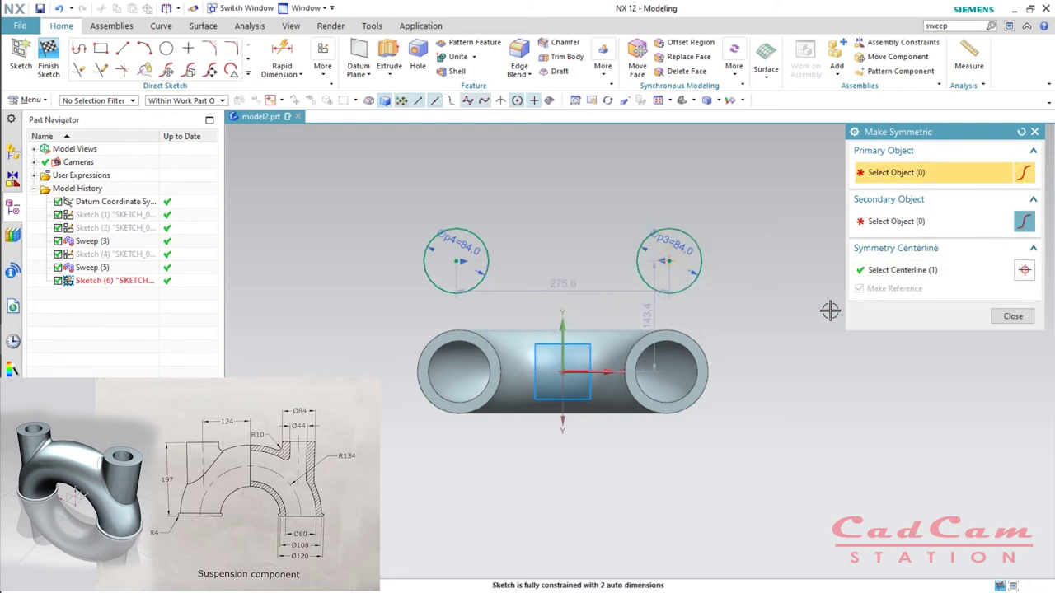
pyautogui.middleClick(713, 280)
pyautogui.moveTo(670, 260)
pyautogui.mouseDown()
pyautogui.moveTo(679, 270)
pyautogui.moveTo(674, 262)
pyautogui.moveTo(760, 271)
pyautogui.mouseUp()
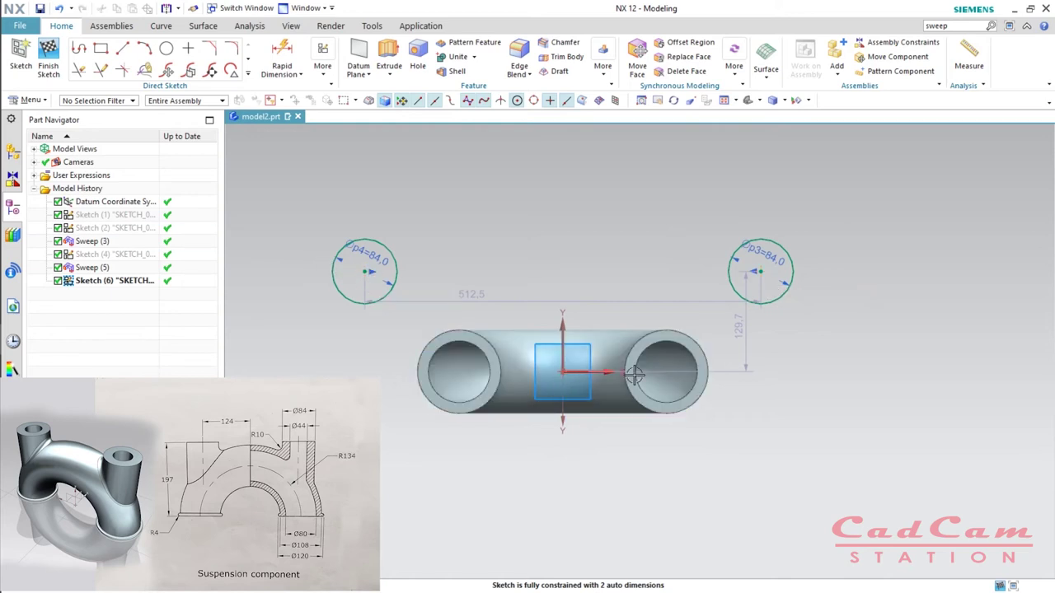
# Align the centre of the 84 mm circle on the positive X side horizontally with the sketch origin.
pyautogui.click(760, 273)
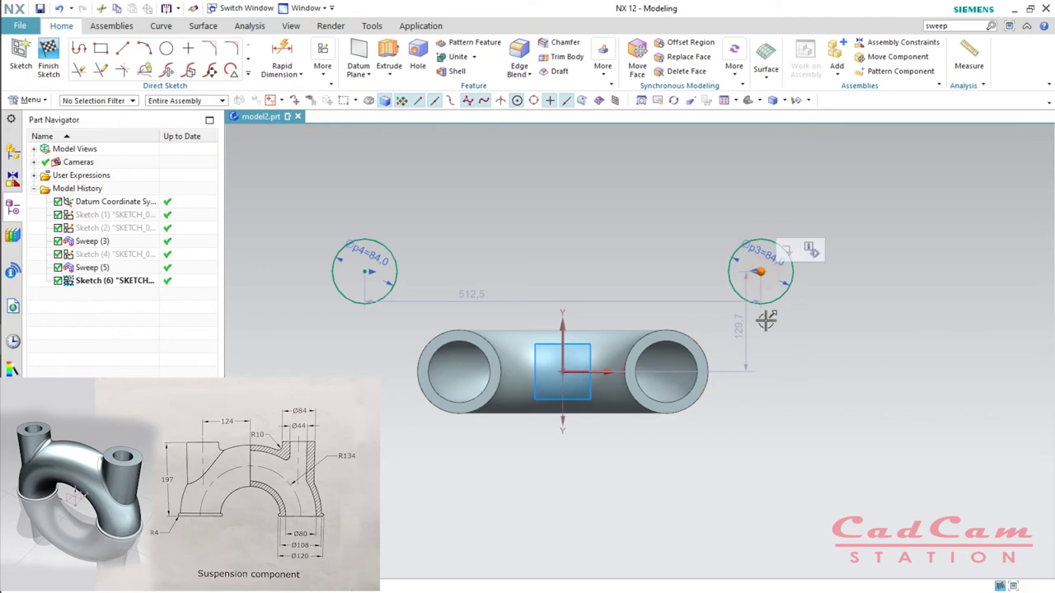
pyautogui.click(563, 371)
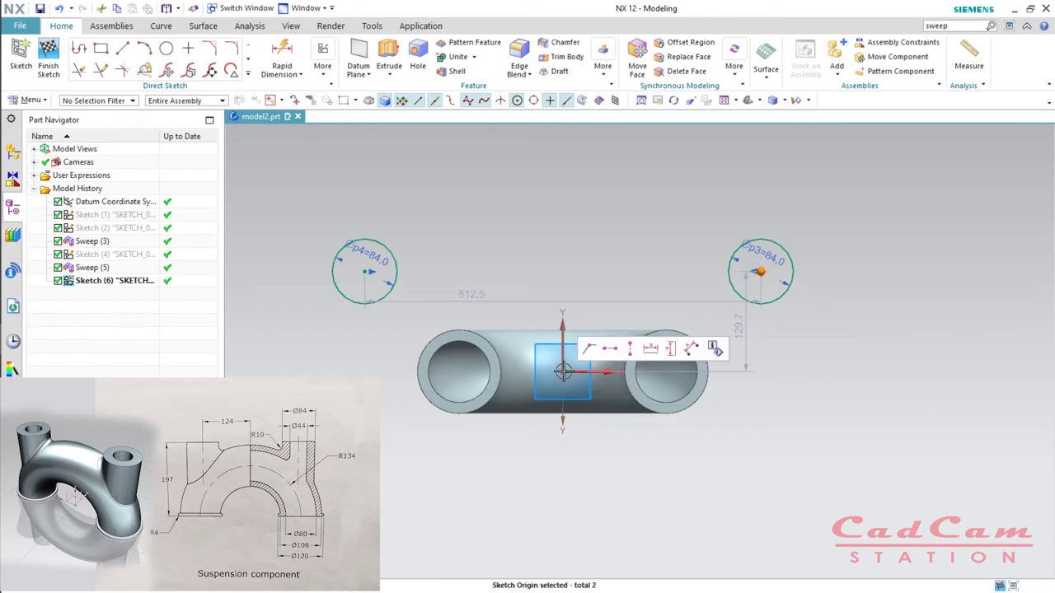
pyautogui.click(609, 350)
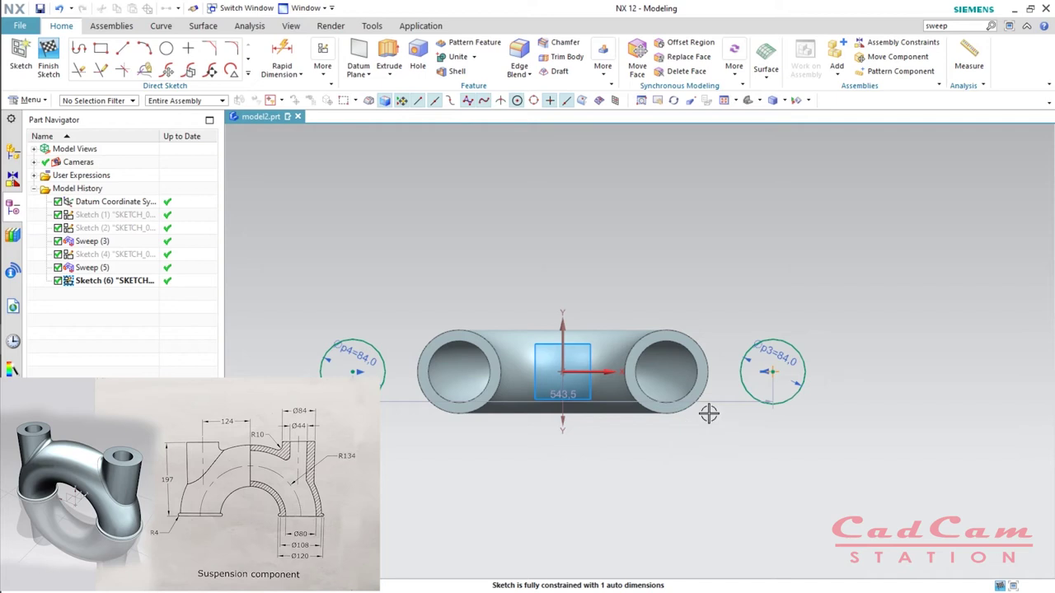
# Dimension the circle centre on the positive X side 124 mm from the sketch's vertical axis and finish the sketch.
pyautogui.click(768, 372)
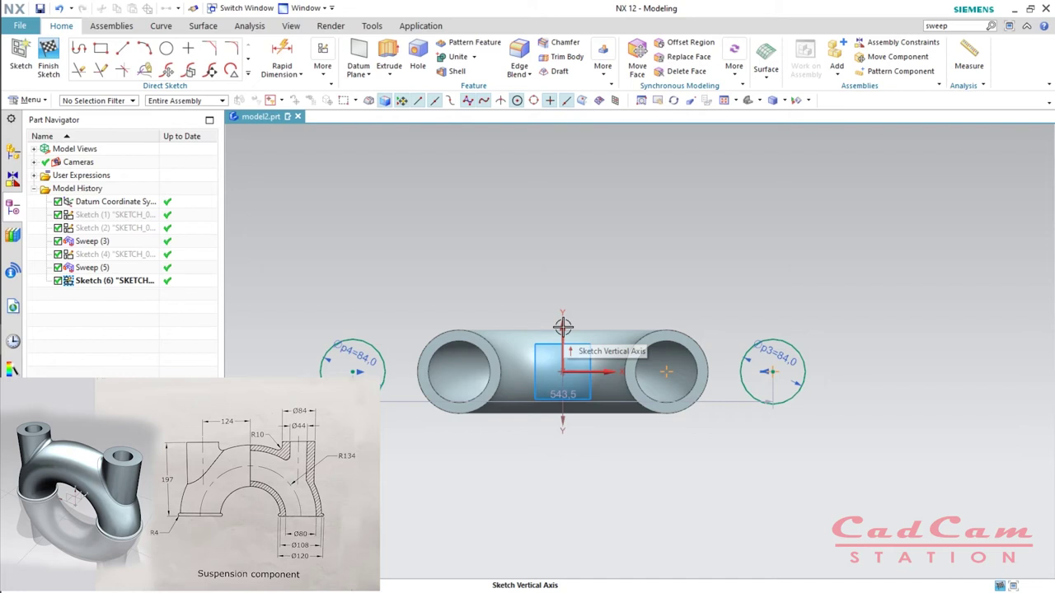
pyautogui.click(562, 327)
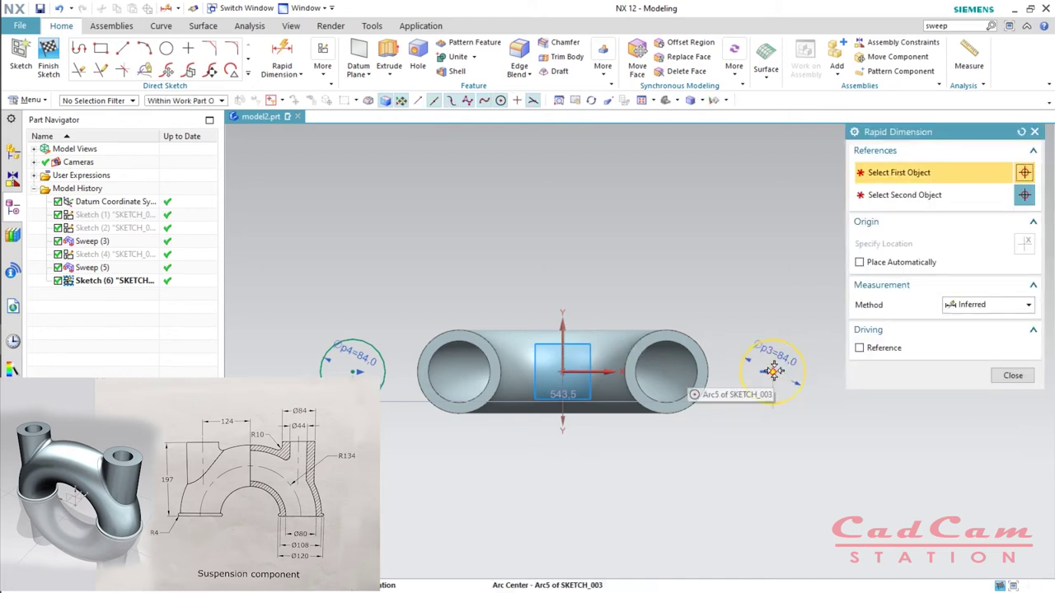
pyautogui.click(773, 371)
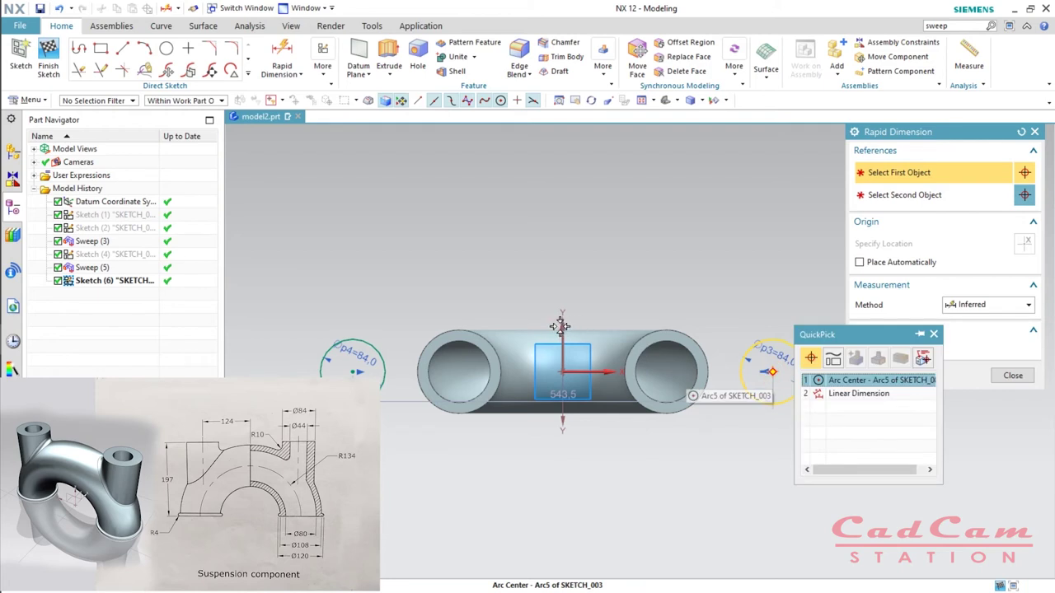
pyautogui.click(874, 380)
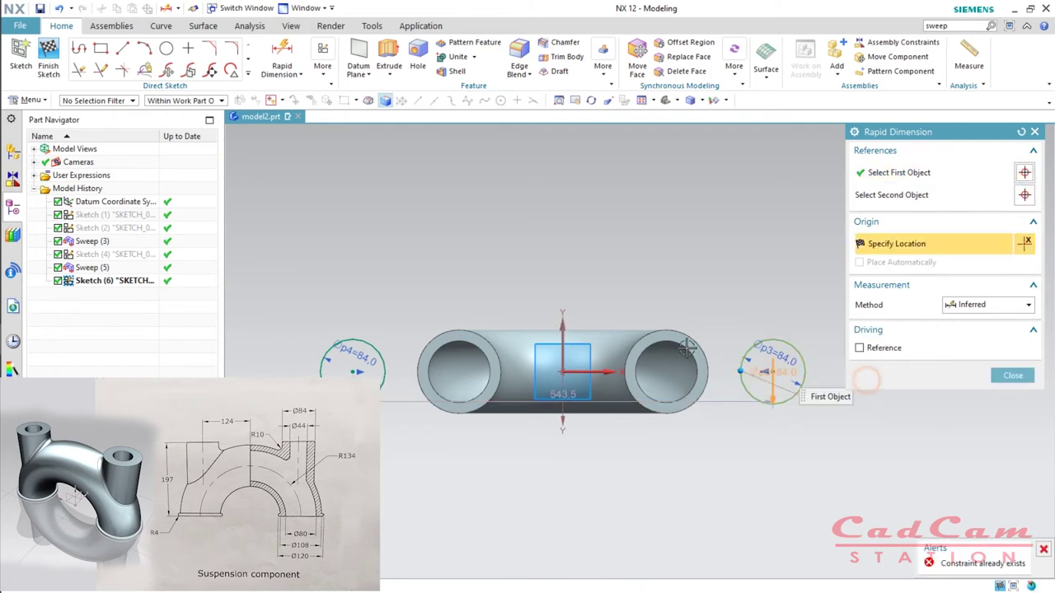
pyautogui.click(564, 327)
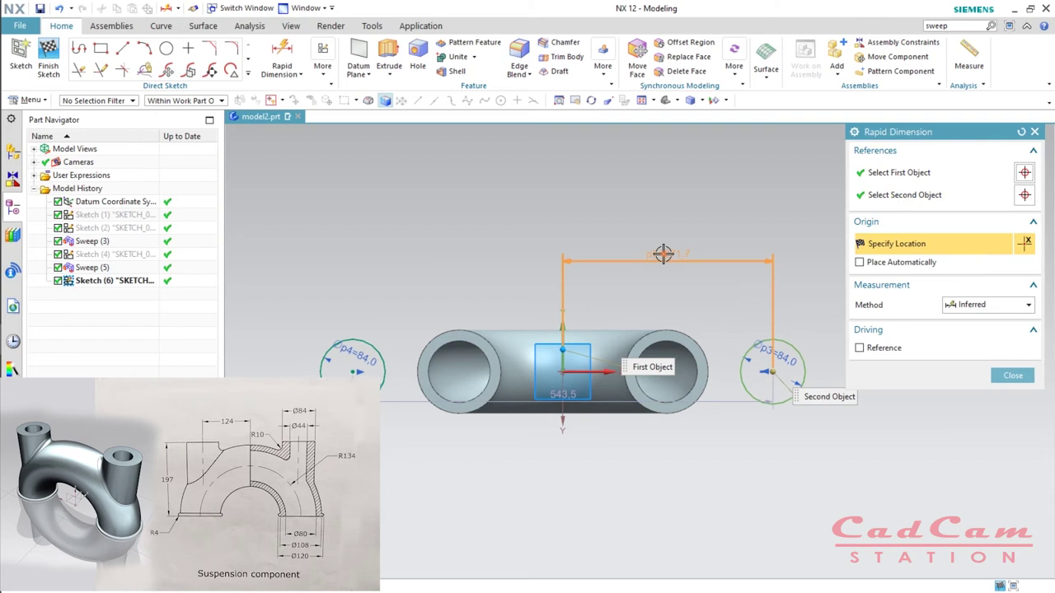
pyautogui.click(664, 254)
pyautogui.press('Return')
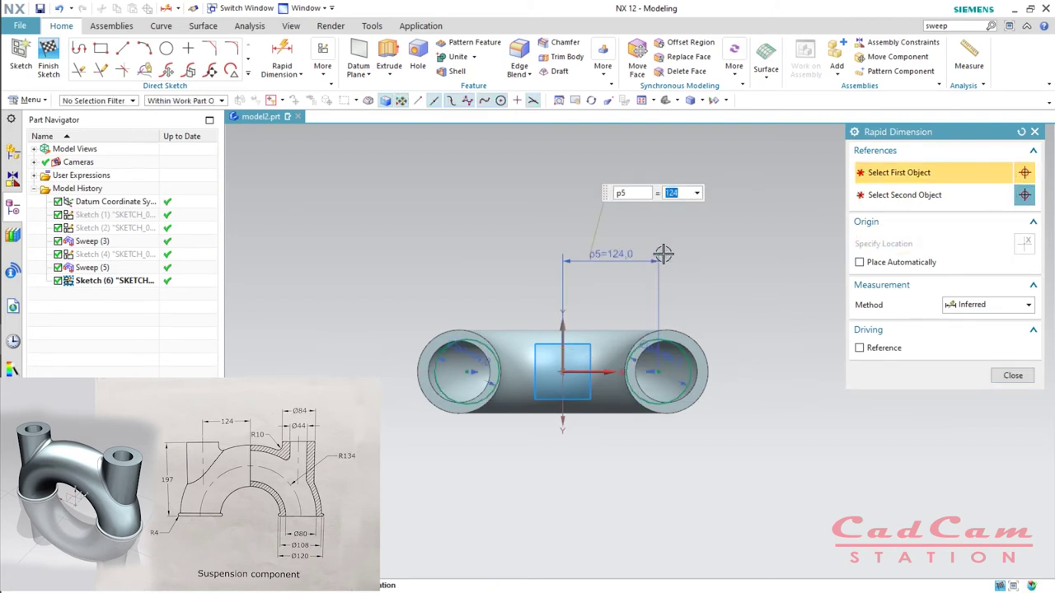
pyautogui.click(1012, 376)
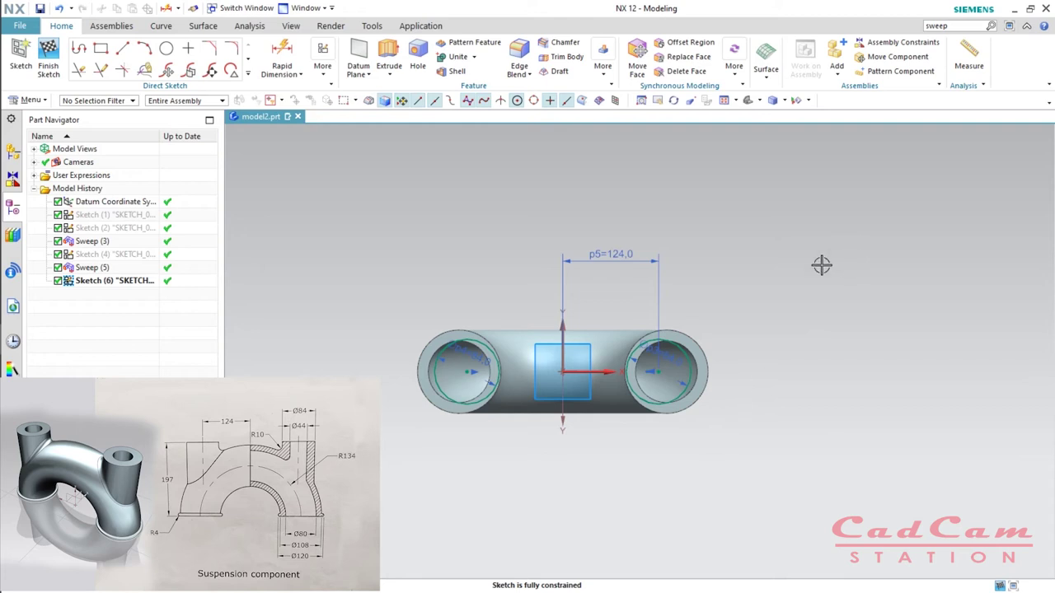
pyautogui.hotkey('ctrl', 'q')
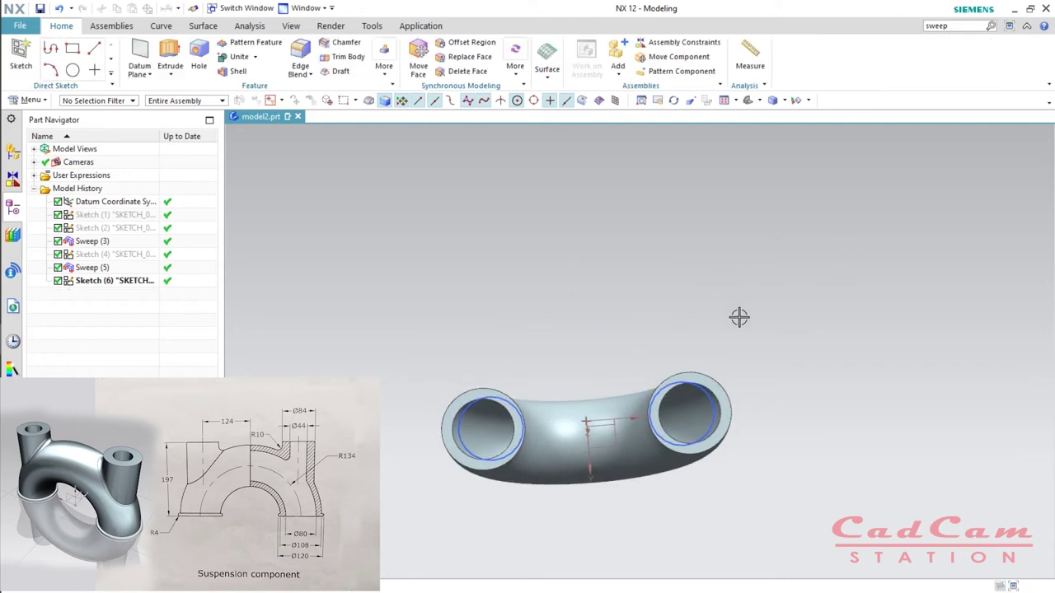
# Examine the two circles against the tube's open ends and curved body from several angles.
pyautogui.moveTo(742, 294); pyautogui.dragTo(663, 422, button='middle')
pyautogui.scroll(2, 600, 455)
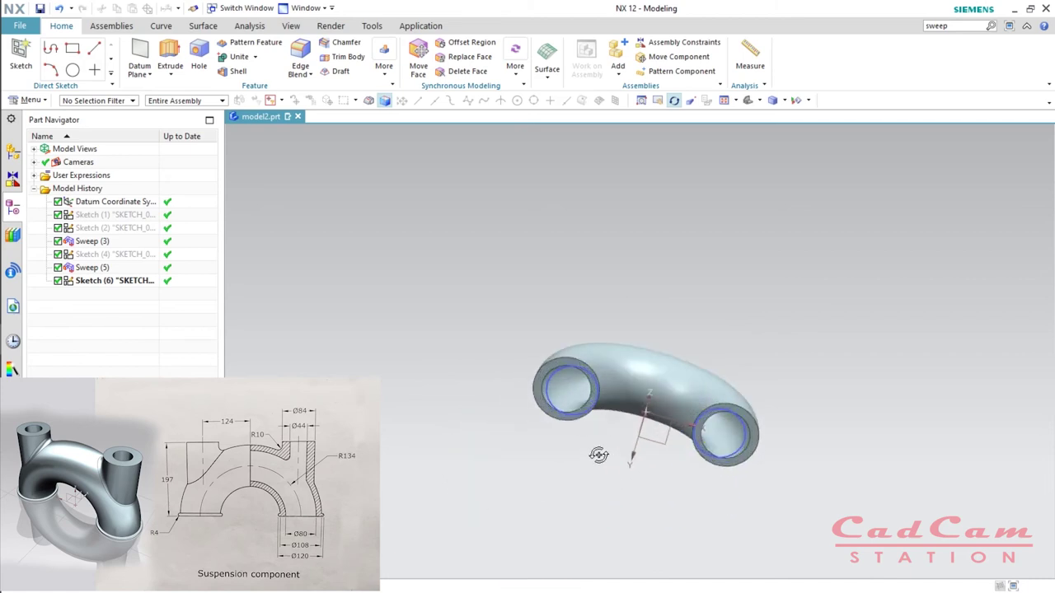
pyautogui.moveTo(626, 462); pyautogui.dragTo(645, 437, button='middle')
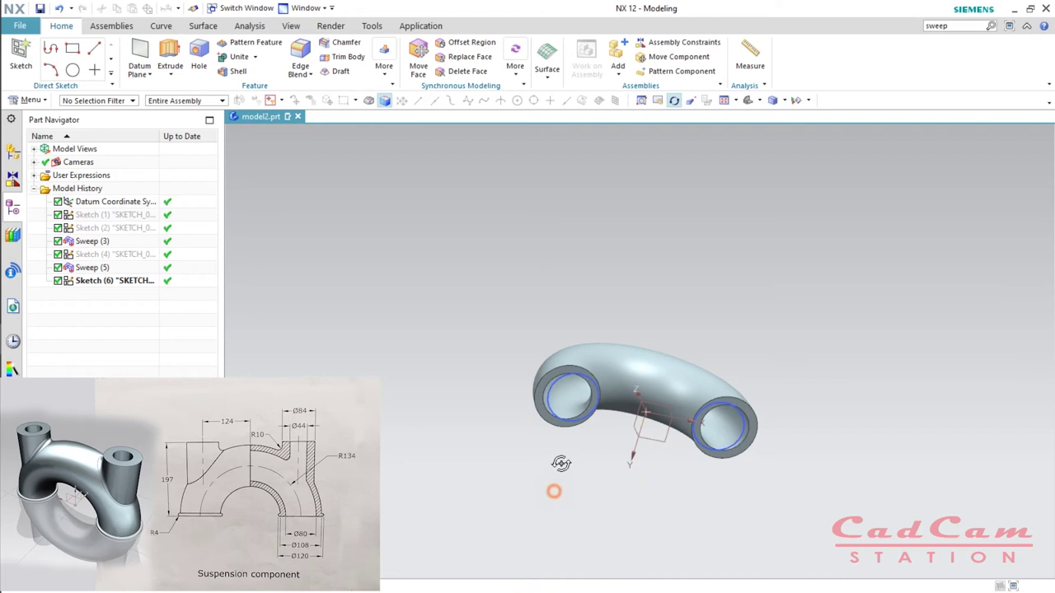
pyautogui.moveTo(561, 464); pyautogui.dragTo(569, 400, button='middle')
pyautogui.scroll(2, 572, 371)
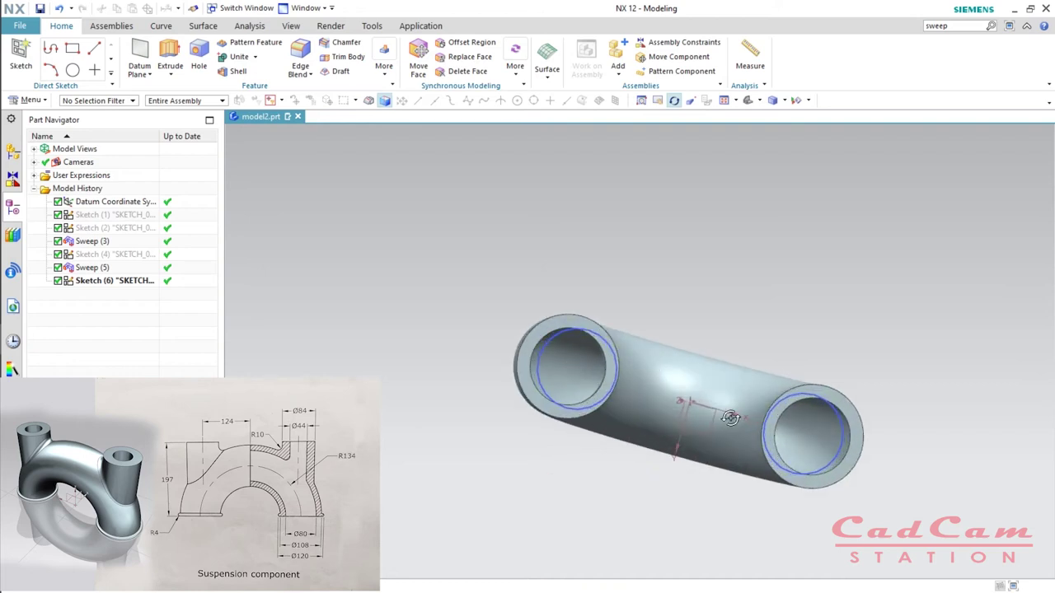
pyautogui.moveTo(891, 422); pyautogui.dragTo(838, 442, button='middle')
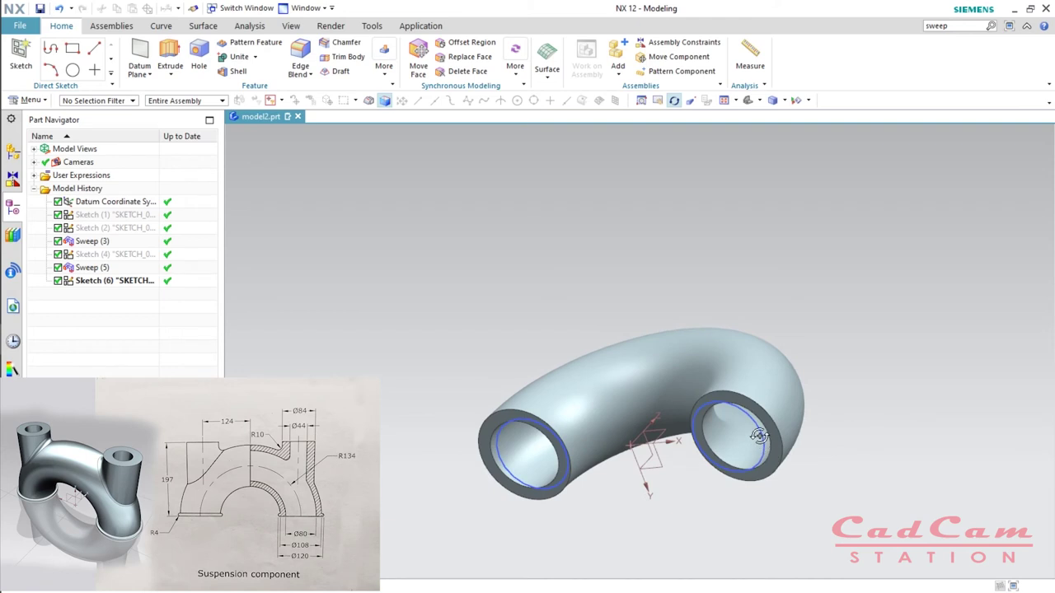
pyautogui.moveTo(735, 424); pyautogui.dragTo(734, 476, button='middle')
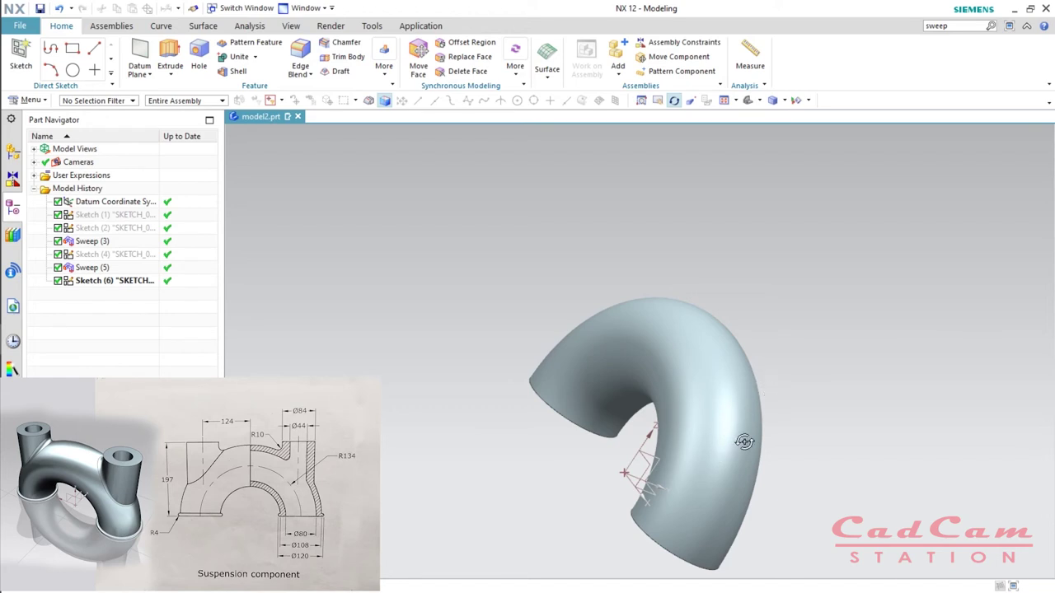
pyautogui.moveTo(769, 494); pyautogui.dragTo(840, 446, button='middle')
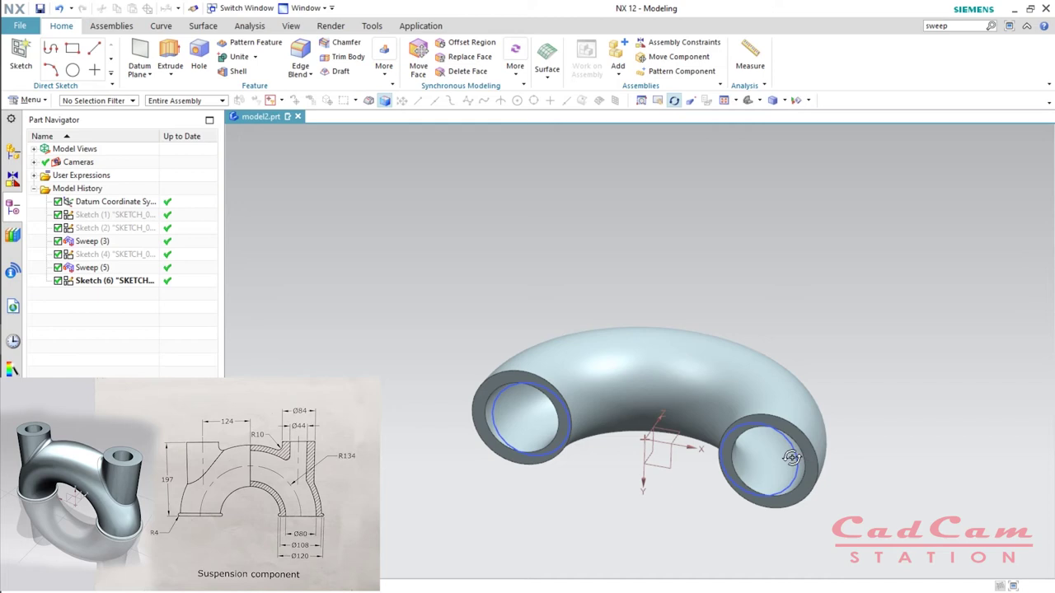
pyautogui.moveTo(803, 469)
pyautogui.mouseDown(button='middle')
pyautogui.moveTo(883, 478)
pyautogui.moveTo(816, 470)
pyautogui.mouseUp(button='middle')
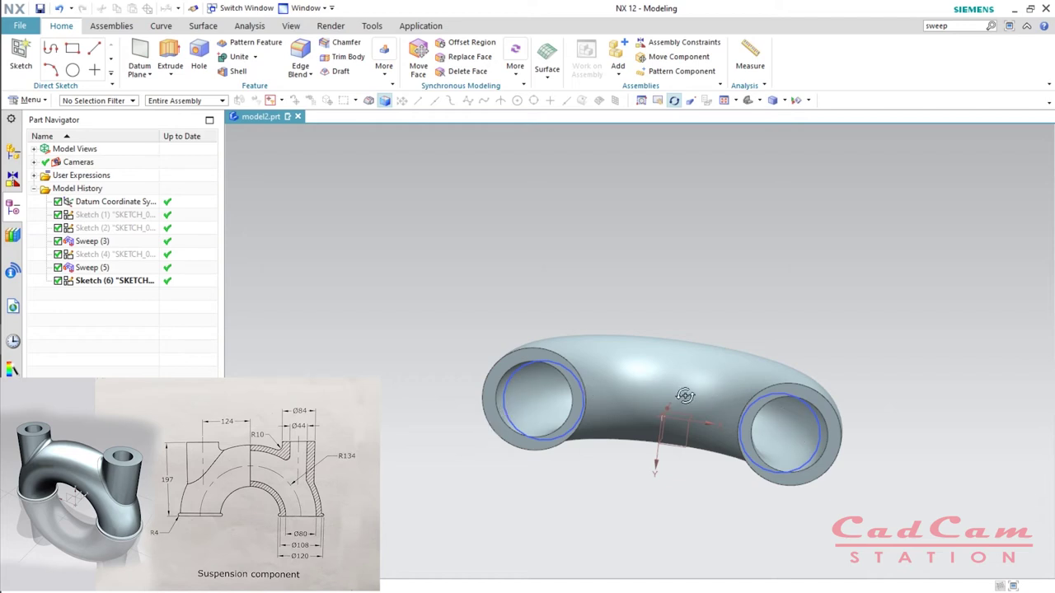
pyautogui.moveTo(862, 458); pyautogui.dragTo(808, 493, button='middle')
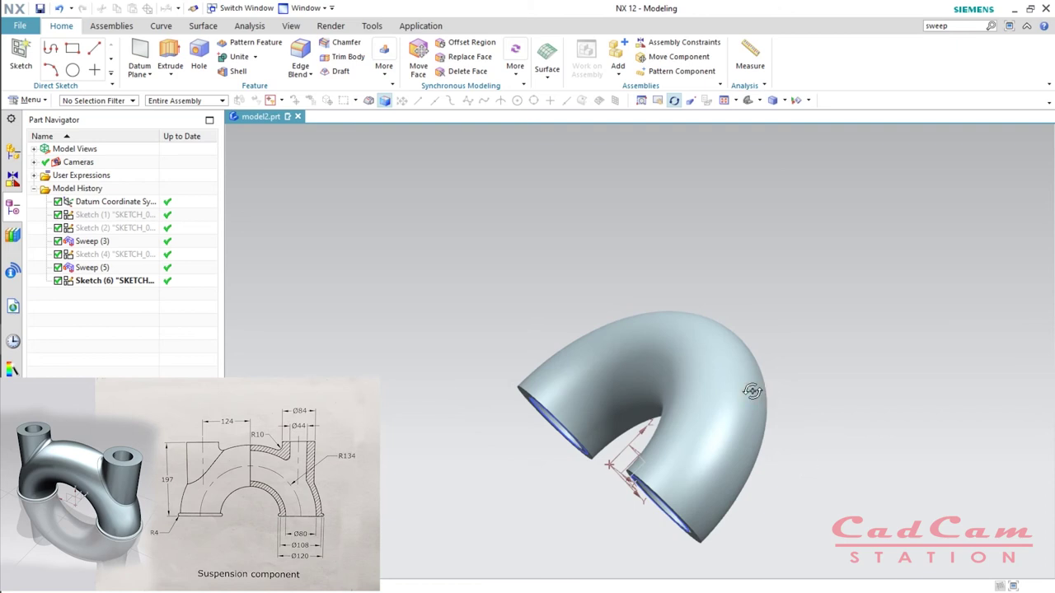
pyautogui.moveTo(784, 511); pyautogui.dragTo(802, 486, button='middle')
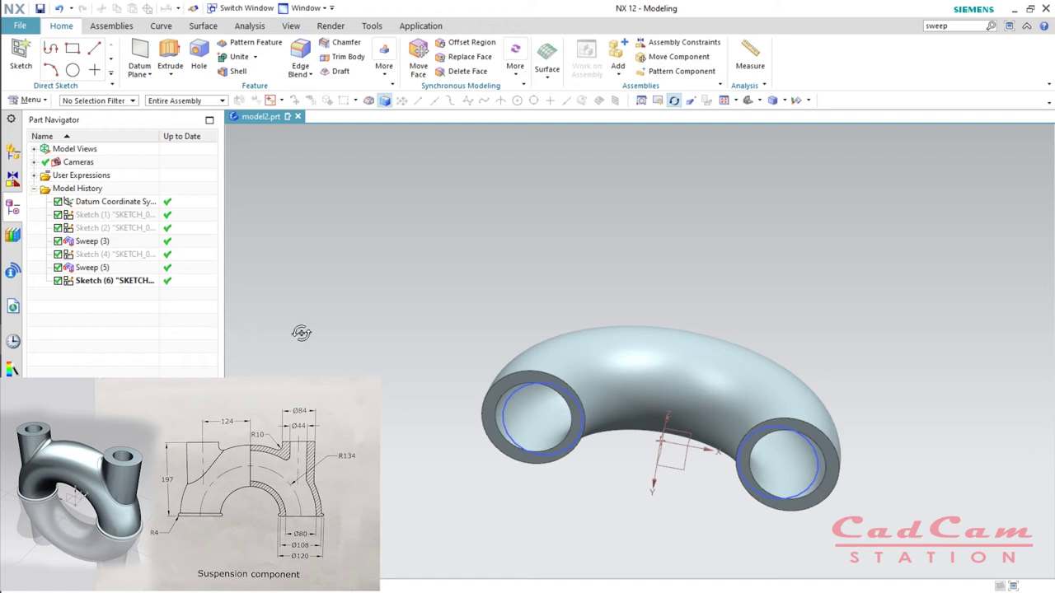
pyautogui.press('Escape')
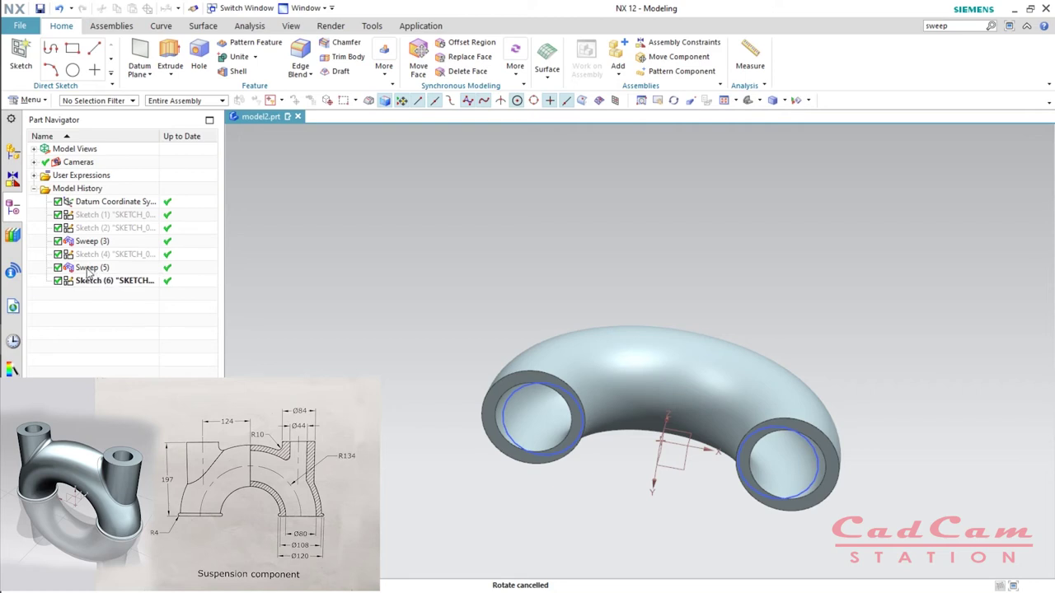
# Reorder the model history so the circle sketch precedes the hollowing sweep, and suppress that sweep.
pyautogui.moveTo(86, 271); pyautogui.dragTo(169, 290)
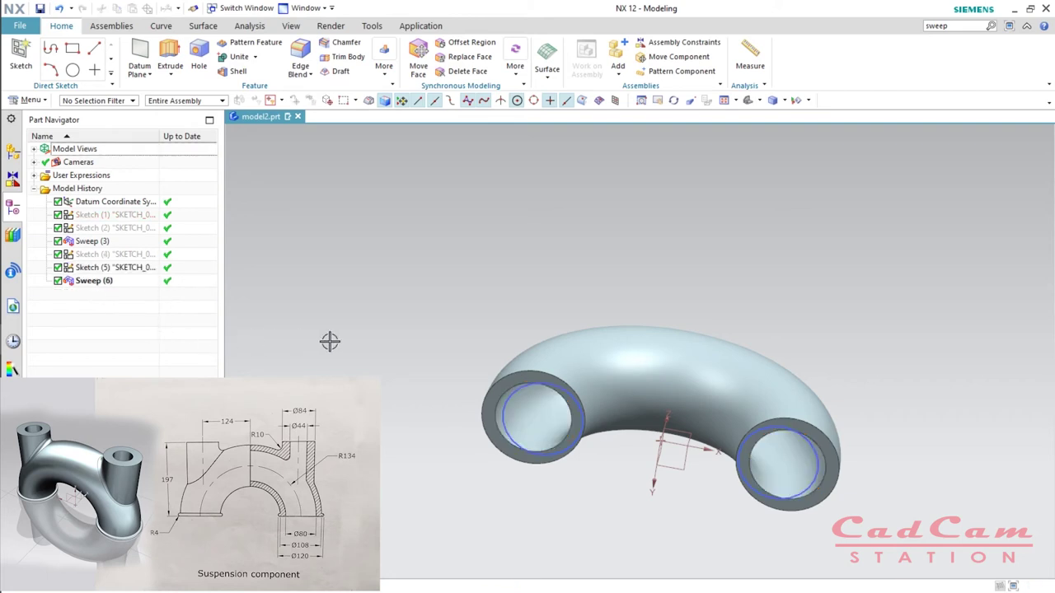
pyautogui.click(107, 269)
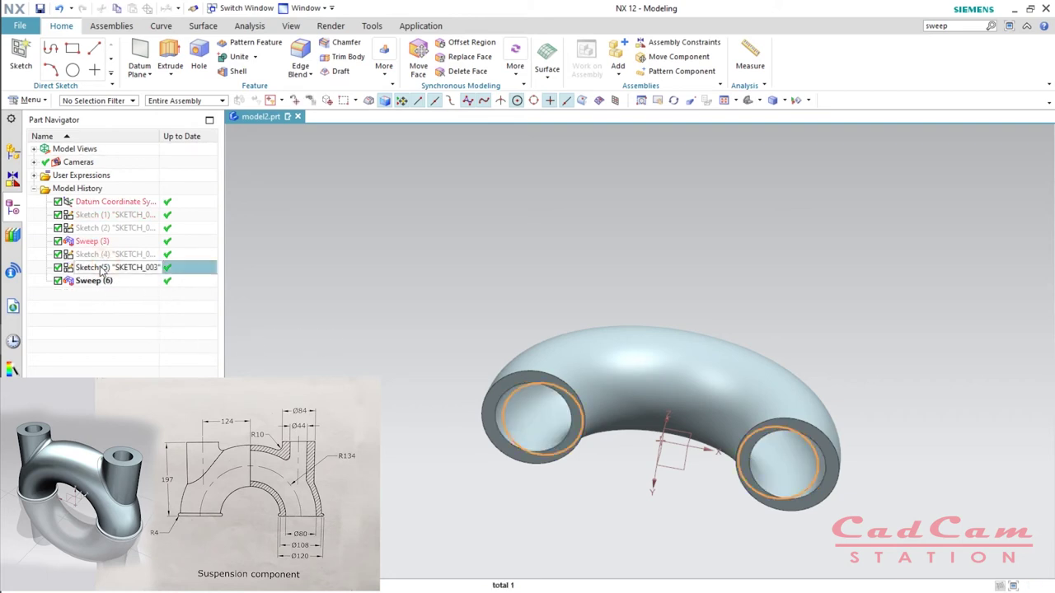
pyautogui.click(58, 281)
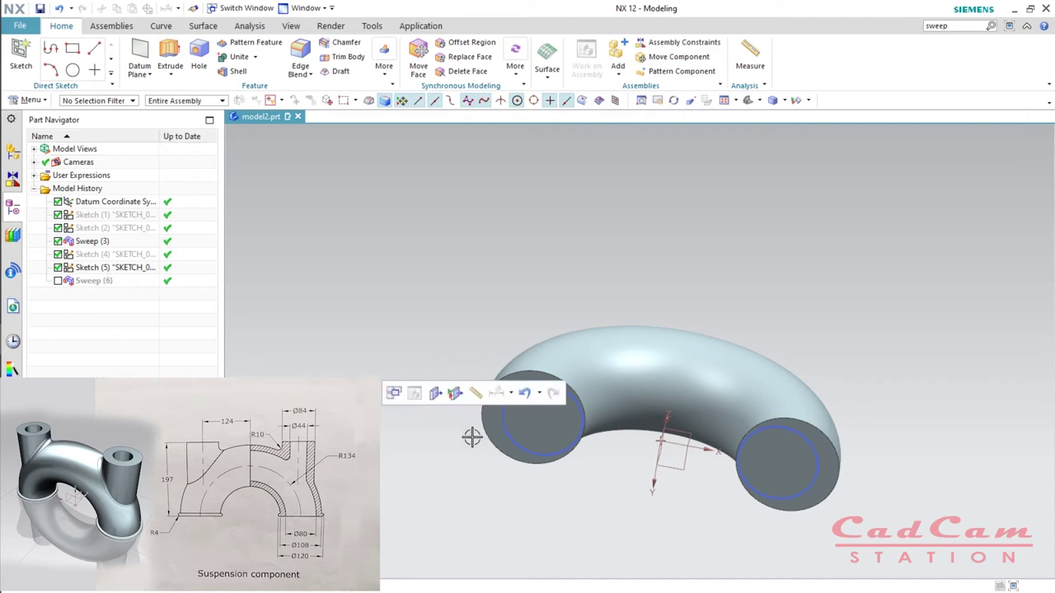
# Extrude both 84 mm circles 197 mm upward through the curved body, reversing the direction and uniting them with the body.
pyautogui.moveTo(725, 216); pyautogui.dragTo(751, 266, button='middle')
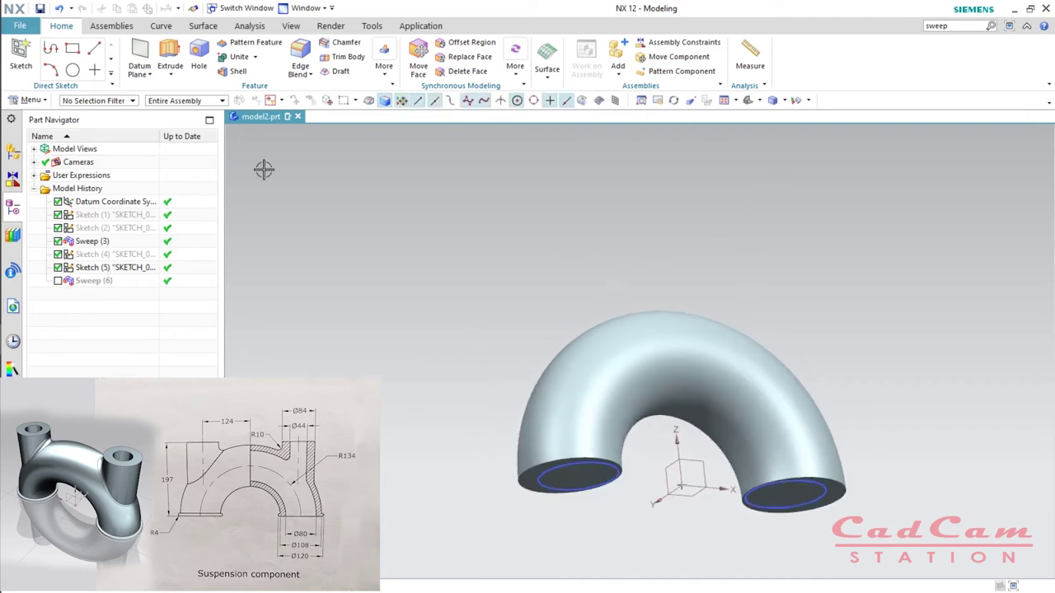
pyautogui.click(170, 58)
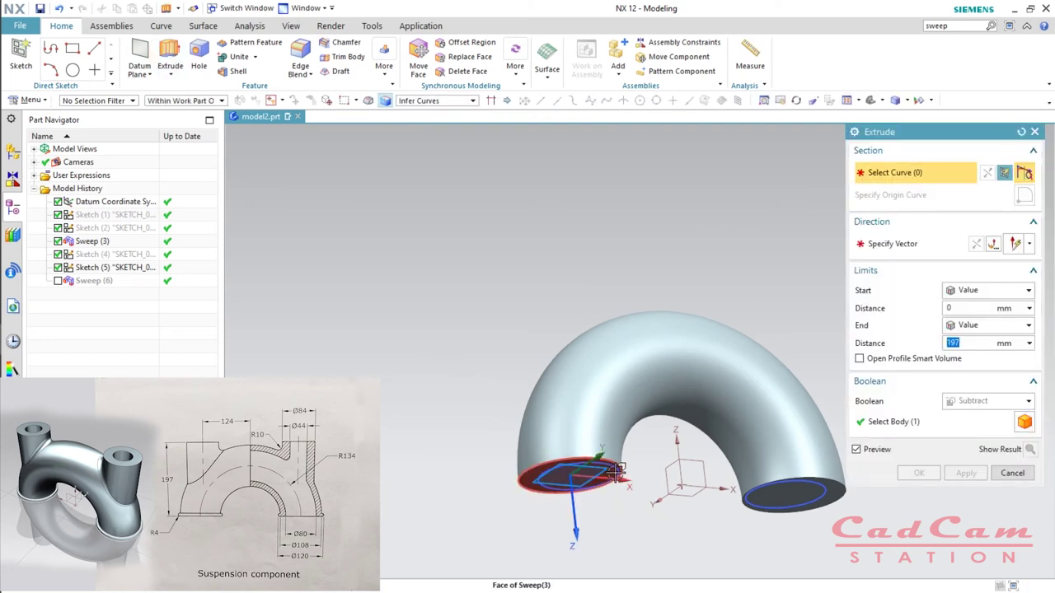
pyautogui.click(617, 470)
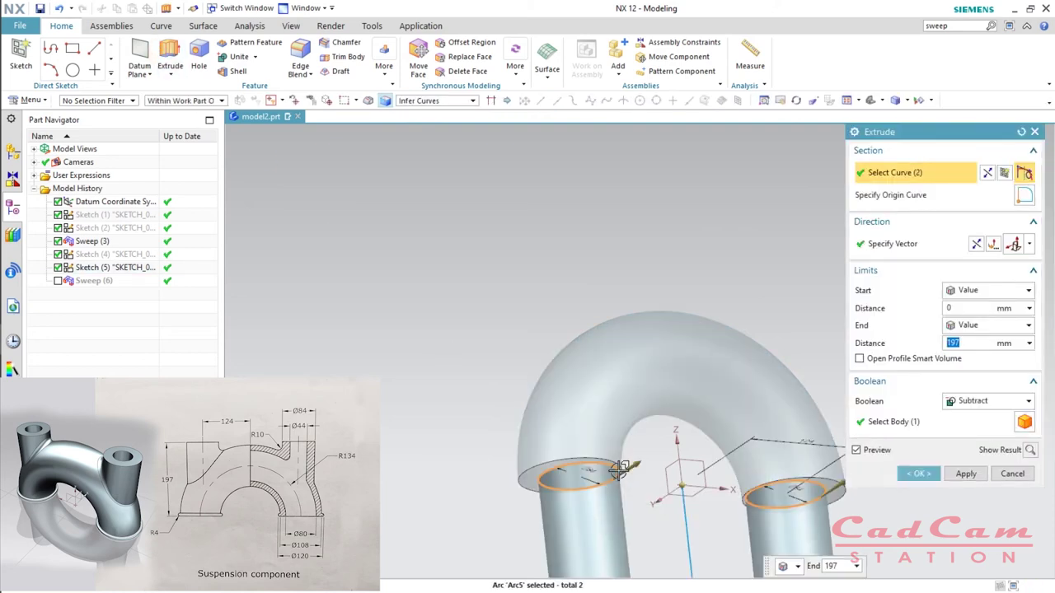
pyautogui.click(975, 244)
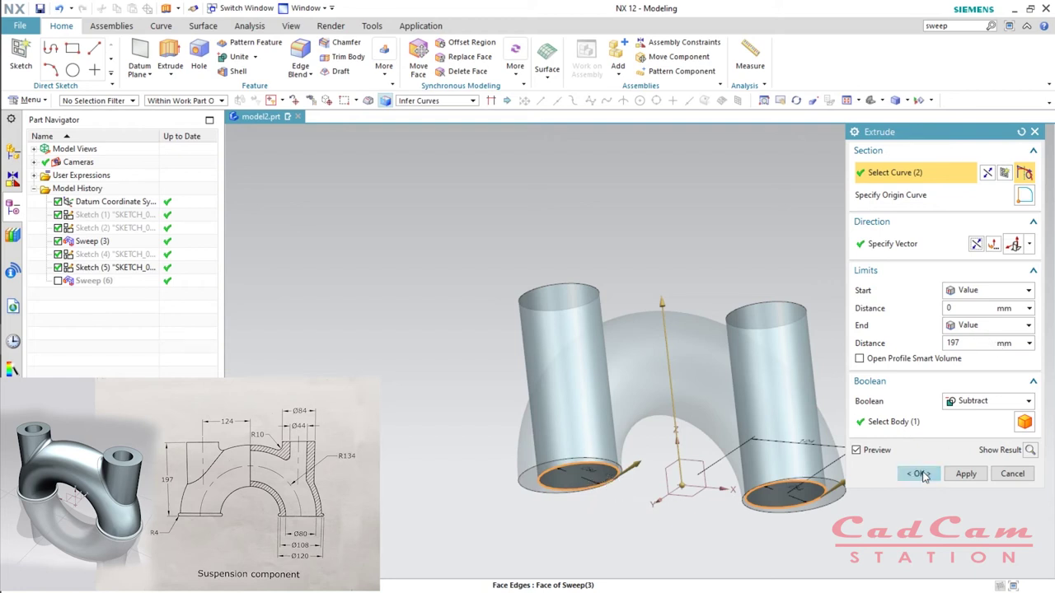
pyautogui.click(969, 402)
pyautogui.click(966, 431)
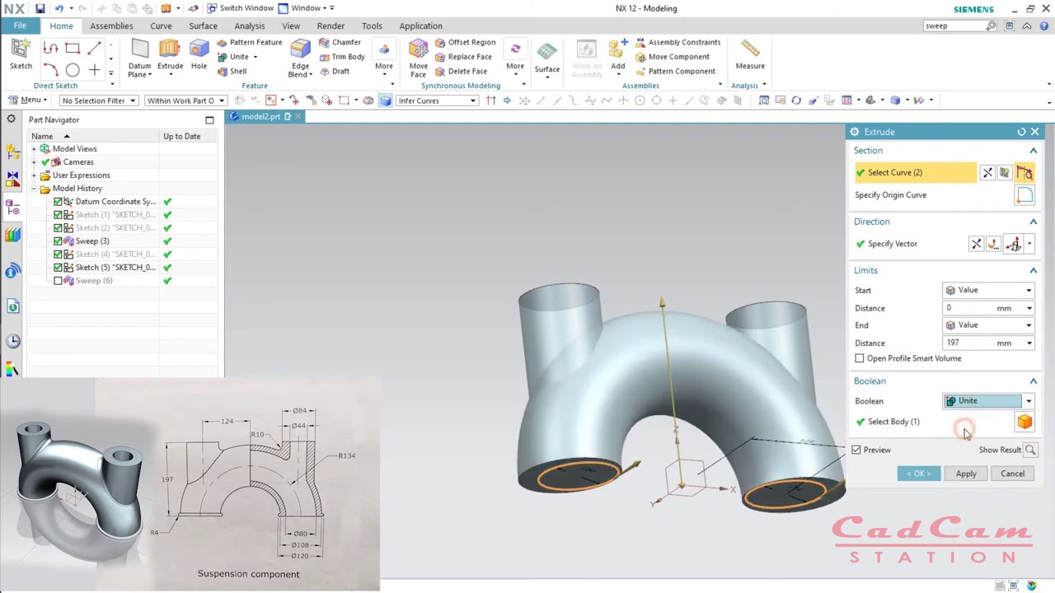
pyautogui.click(923, 474)
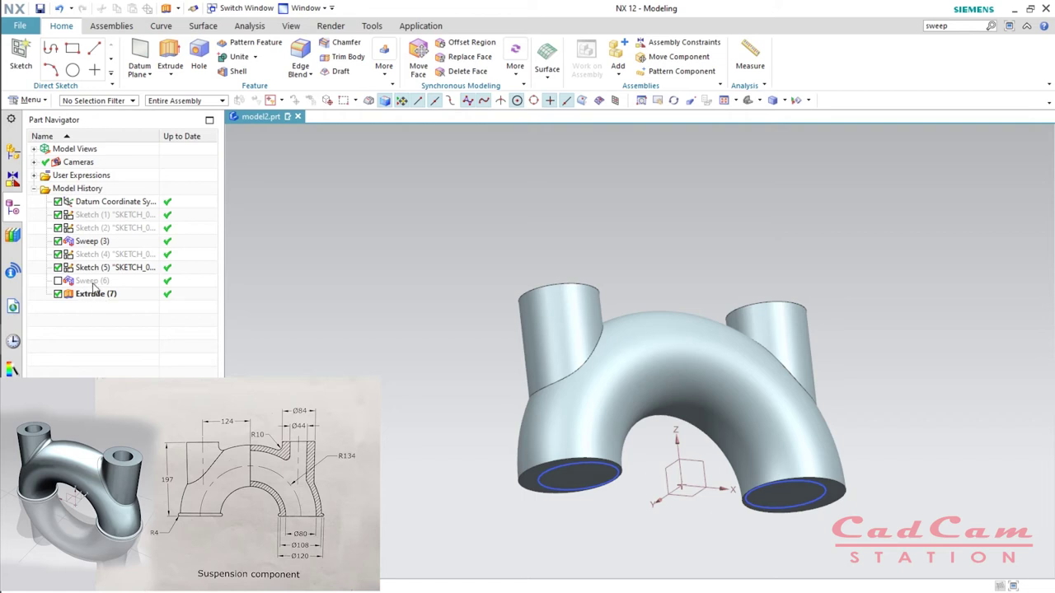
# Move the boss extrusion ahead of the suppressed hollowing sweep in the model history and unsuppress the sweep.
pyautogui.moveTo(84, 299); pyautogui.dragTo(91, 281)
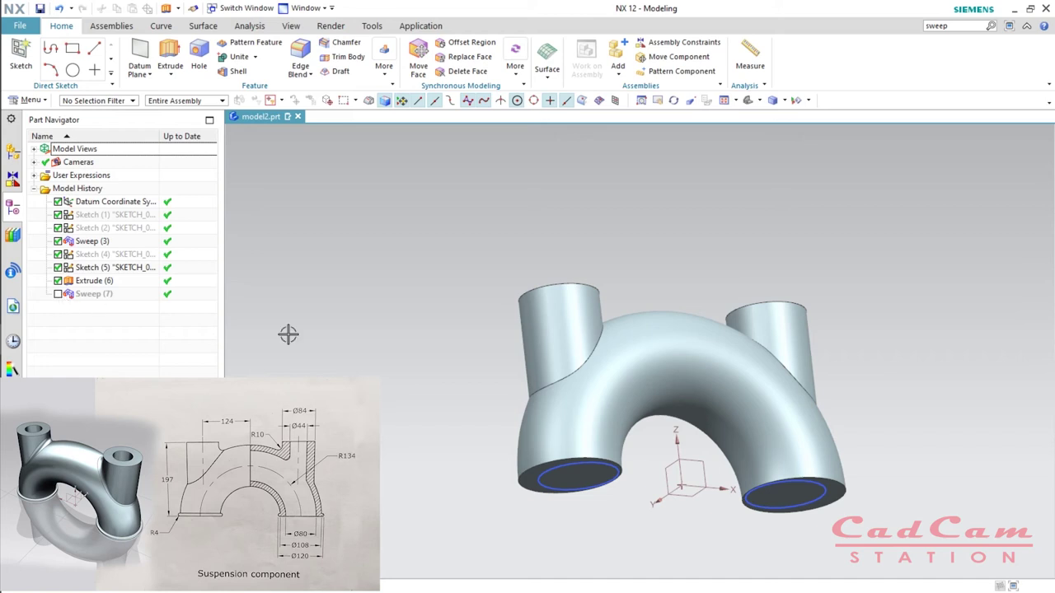
pyautogui.click(58, 295)
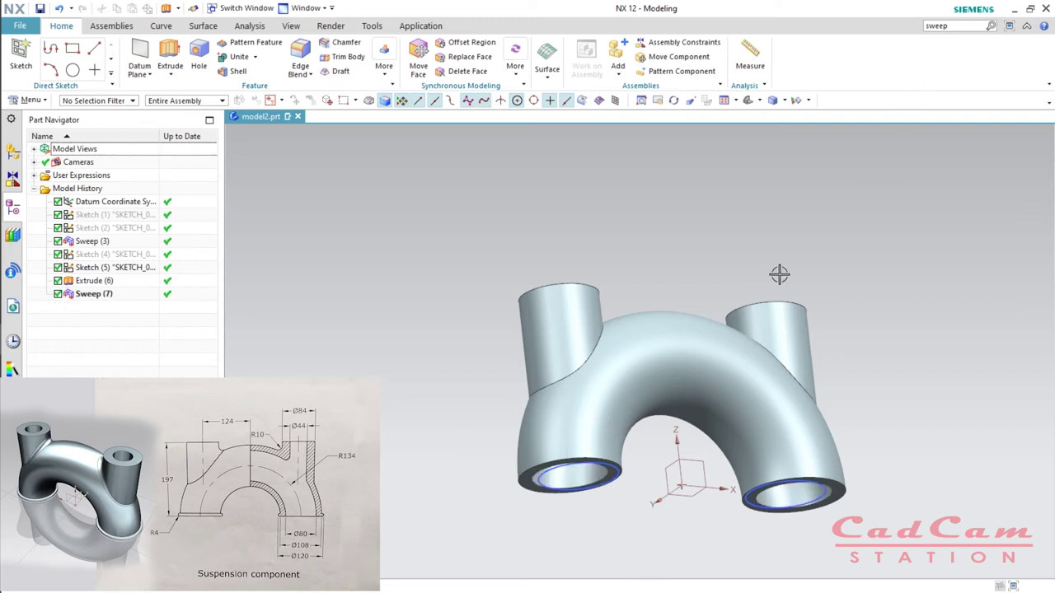
pyautogui.moveTo(883, 424); pyautogui.dragTo(776, 431, button='middle')
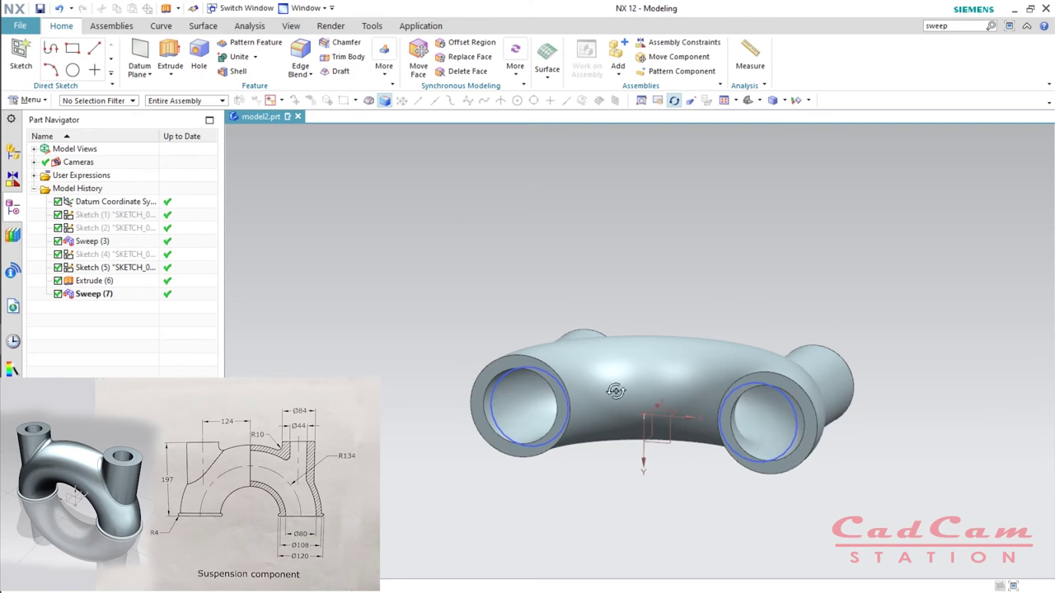
pyautogui.moveTo(634, 347); pyautogui.dragTo(643, 412, button='middle')
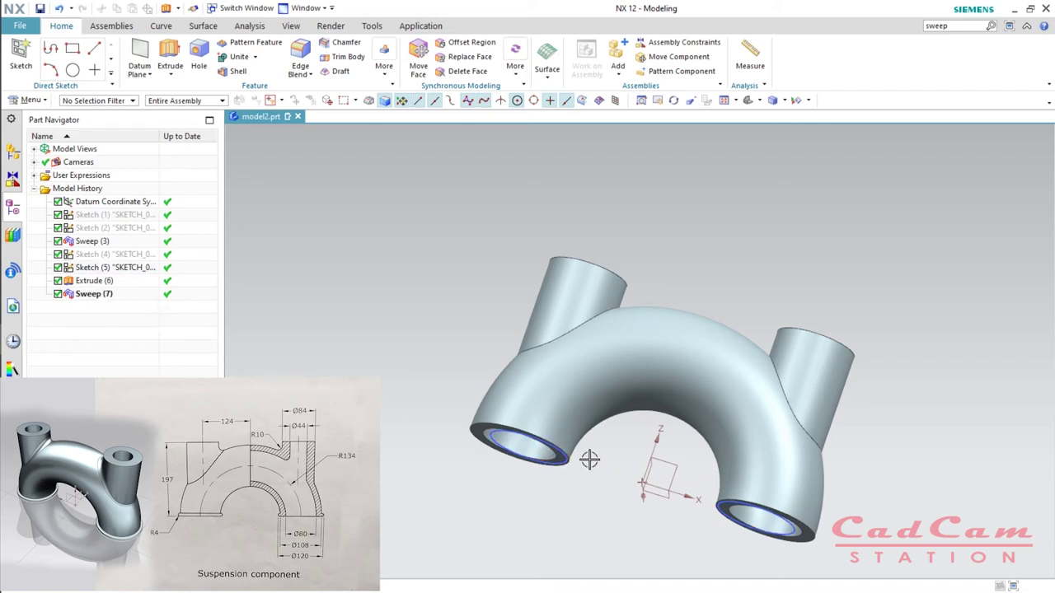
pyautogui.moveTo(599, 457); pyautogui.dragTo(627, 504, button='middle')
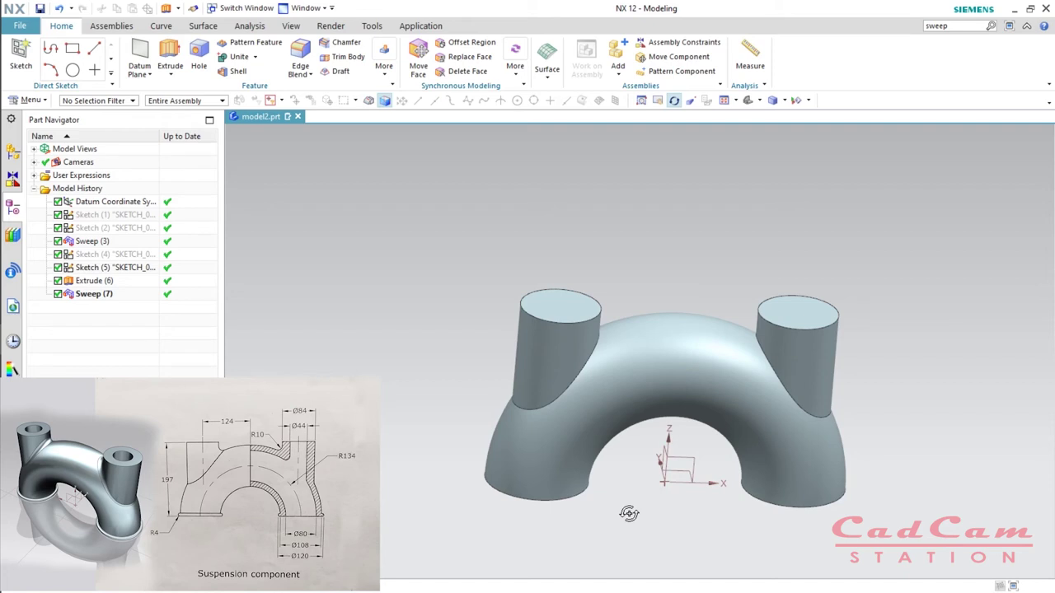
# Create a sketch on the flat top face of the boss on the negative X side.
pyautogui.moveTo(641, 502); pyautogui.dragTo(641, 501, button='middle')
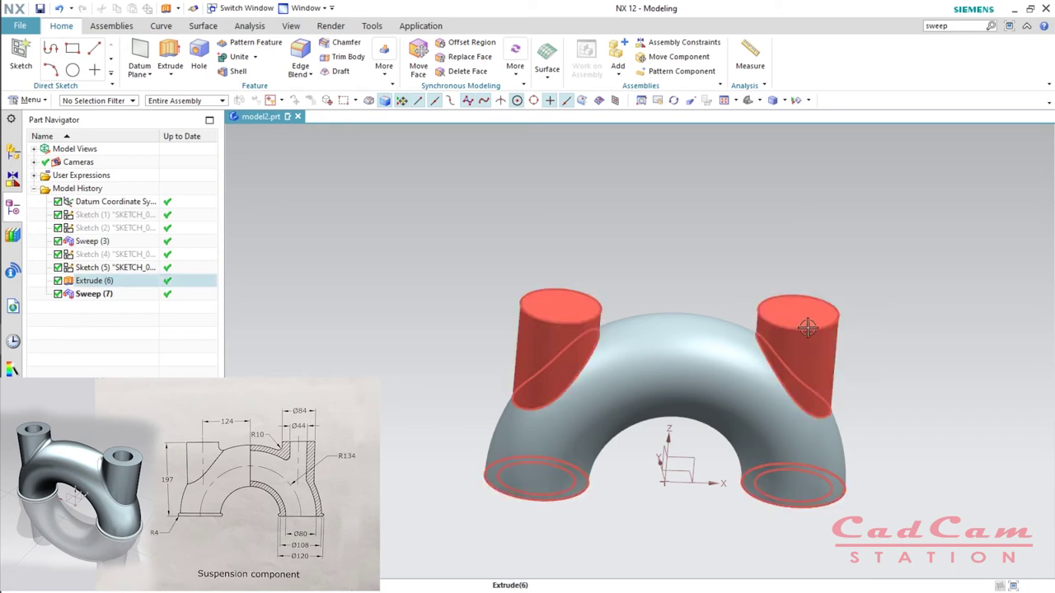
pyautogui.click(21, 56)
pyautogui.click(561, 307)
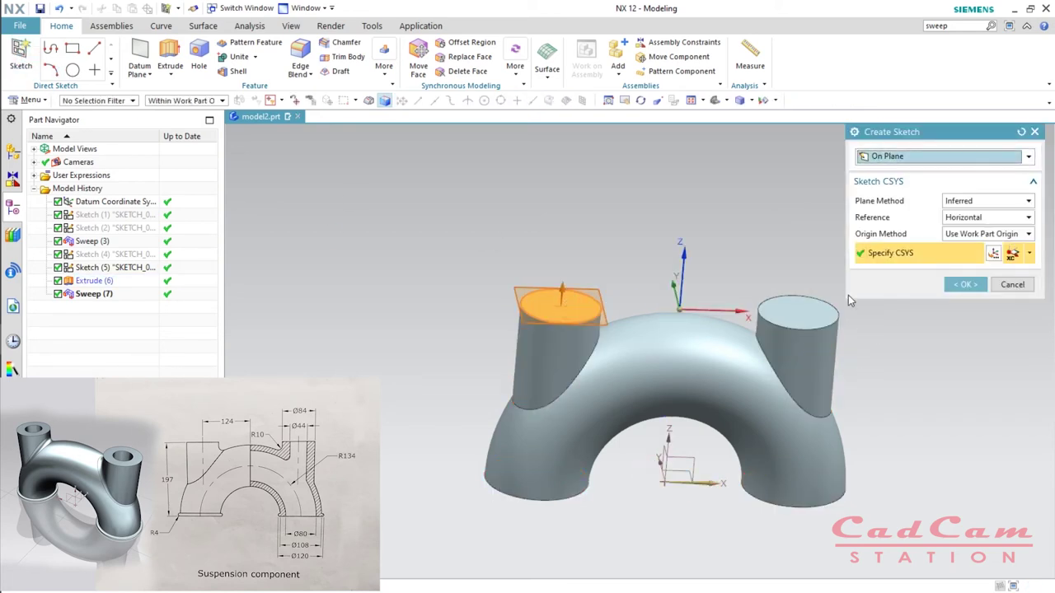
pyautogui.click(964, 284)
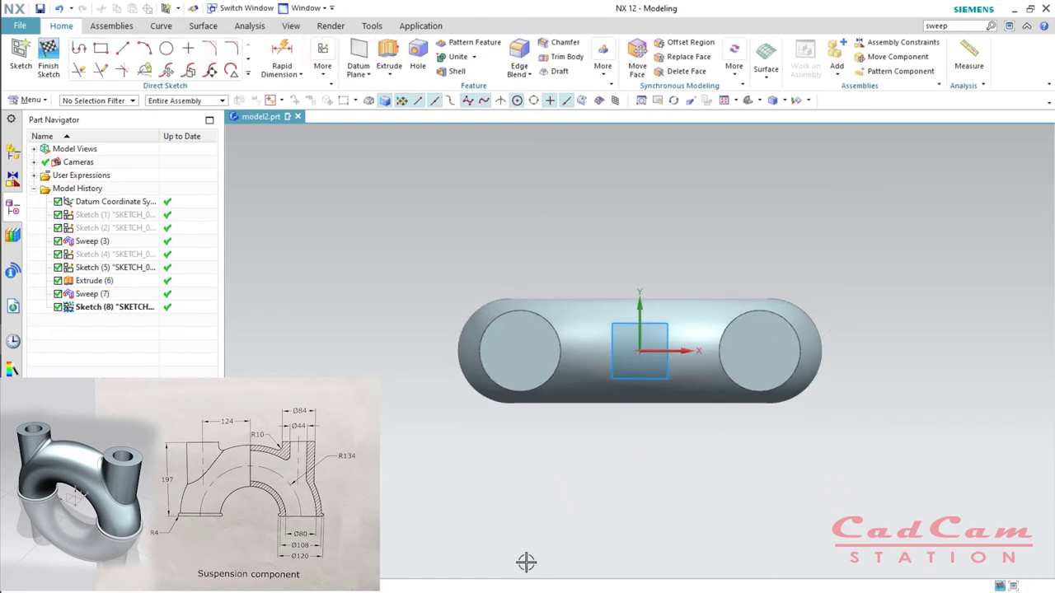
# Sketch a 44 mm diameter circle concentric with each of the two bosses.
pyautogui.press('o')
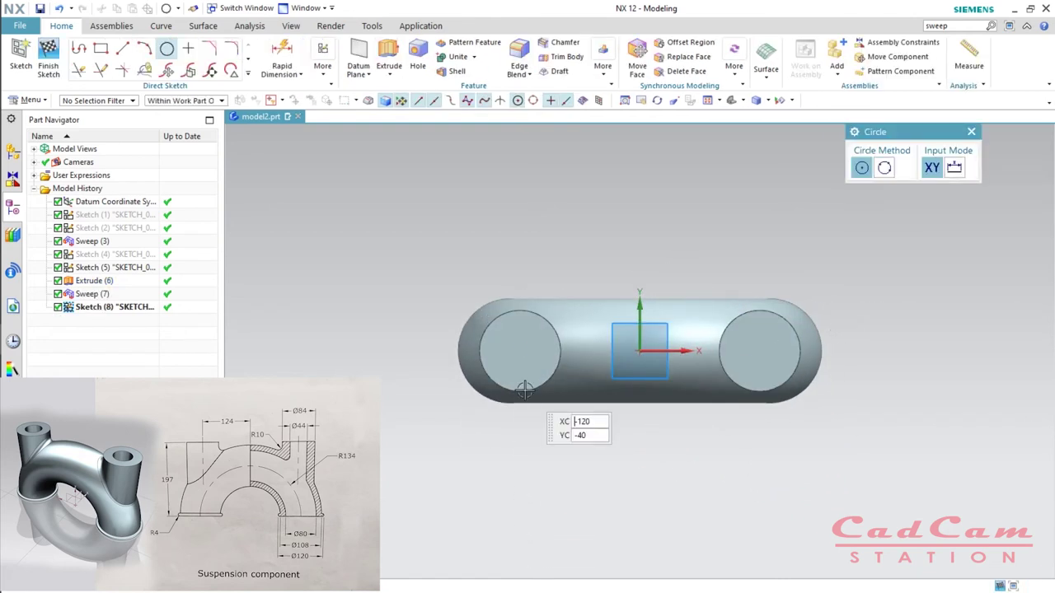
pyautogui.click(526, 387)
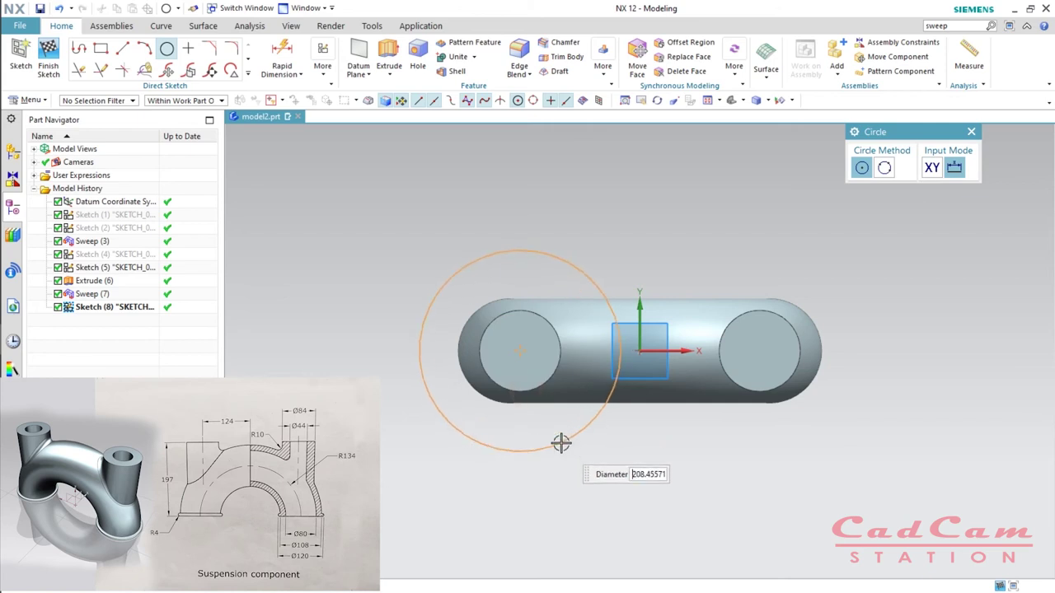
pyautogui.write('44')
pyautogui.press('Return')
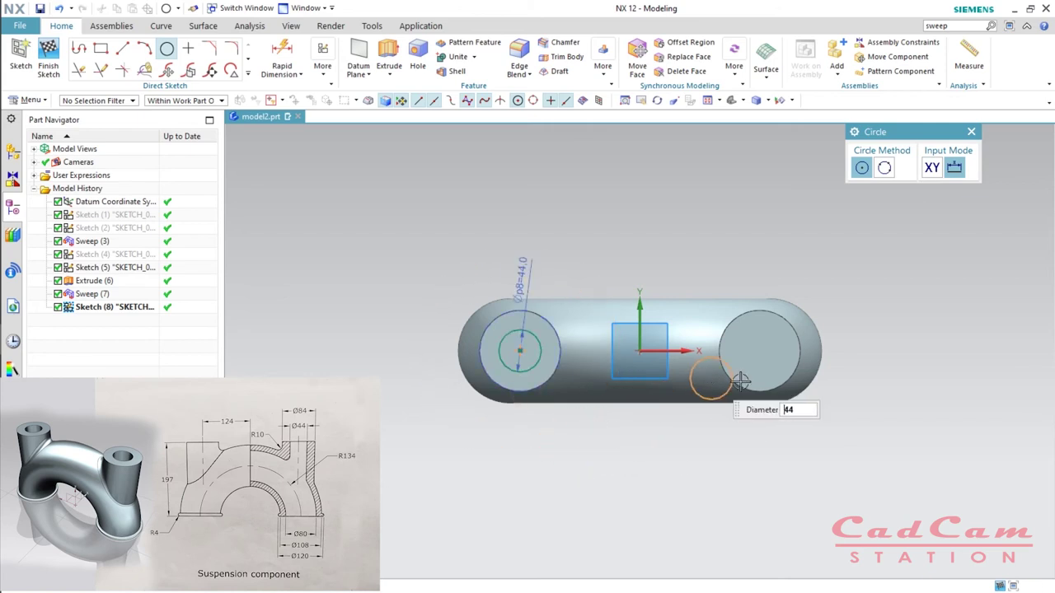
pyautogui.click(746, 381)
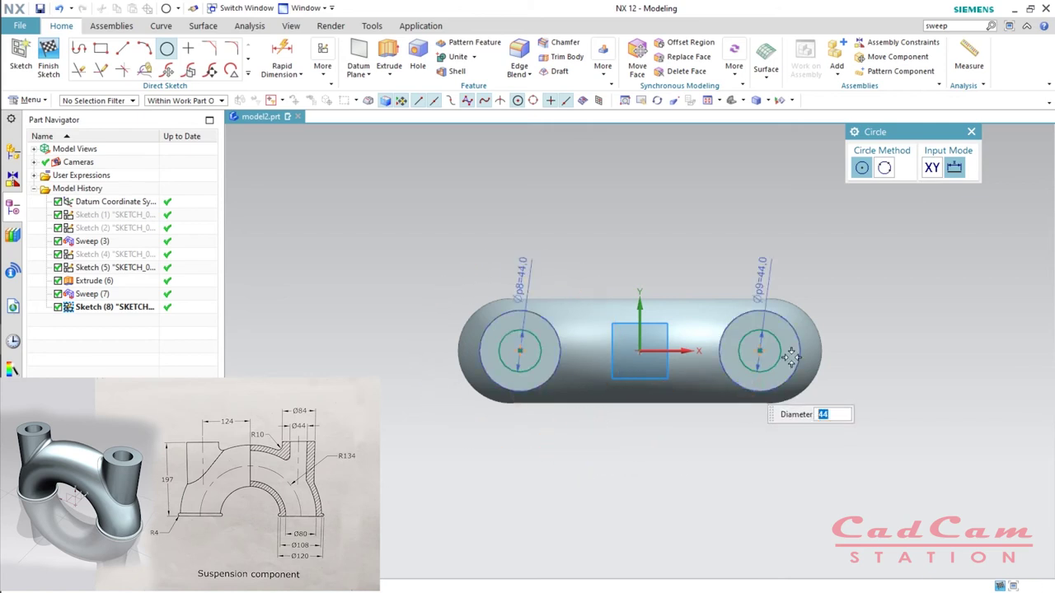
pyautogui.press('Escape')
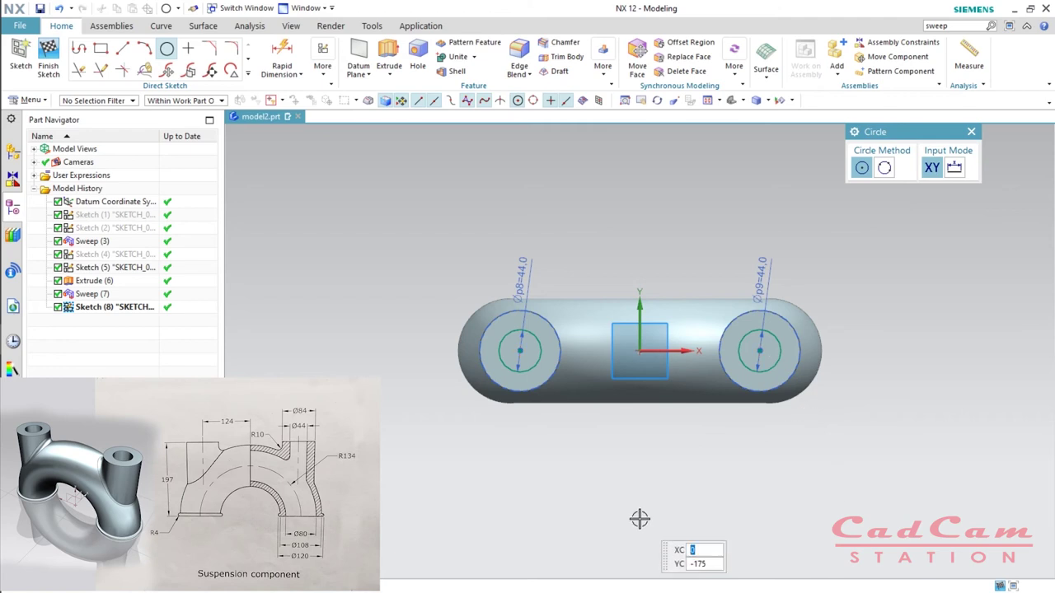
pyautogui.moveTo(636, 523); pyautogui.dragTo(647, 463, button='middle')
pyautogui.press('Escape')
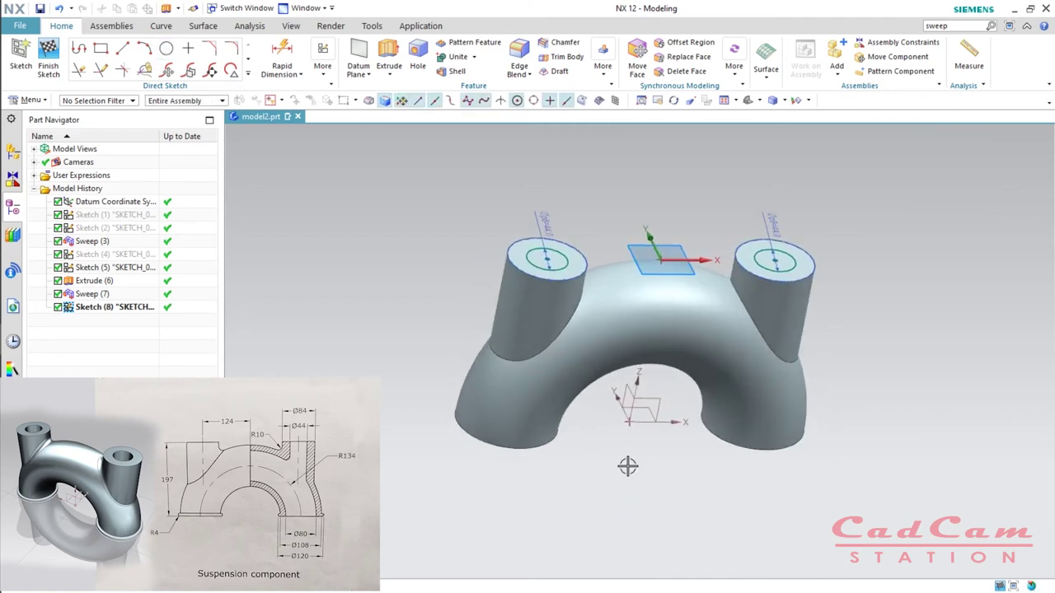
# Extrude both 44 mm circles downward with the end limit Until Next, subtracting them from the body.
pyautogui.press('x')
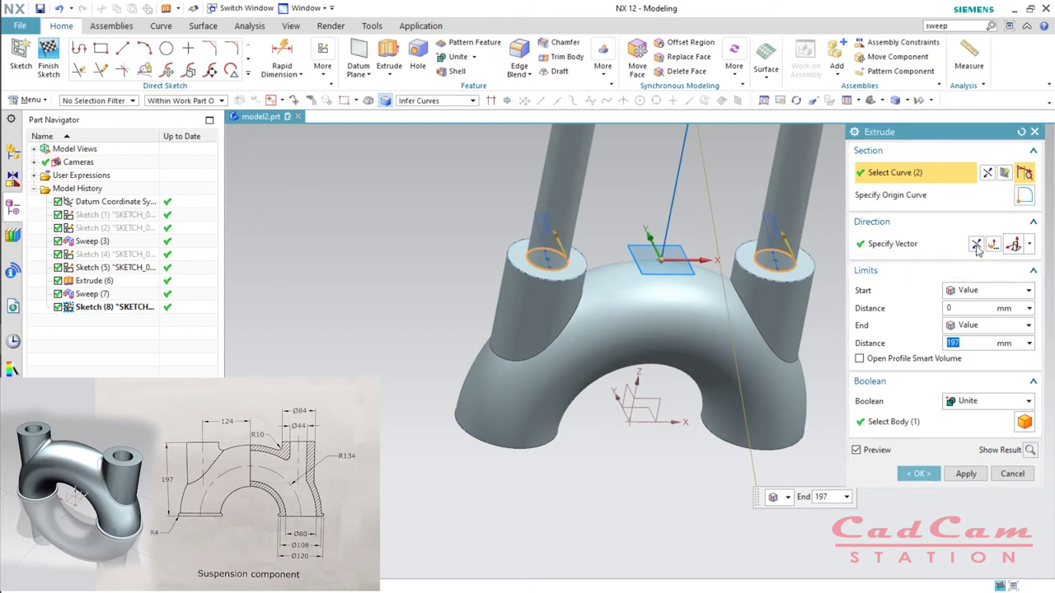
pyautogui.click(1013, 244)
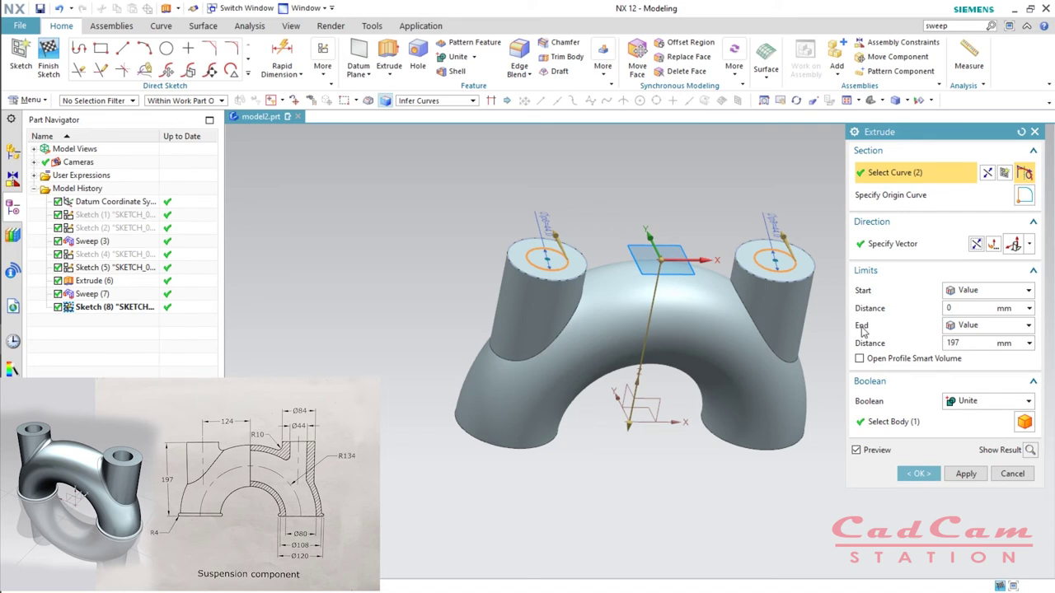
pyautogui.click(994, 328)
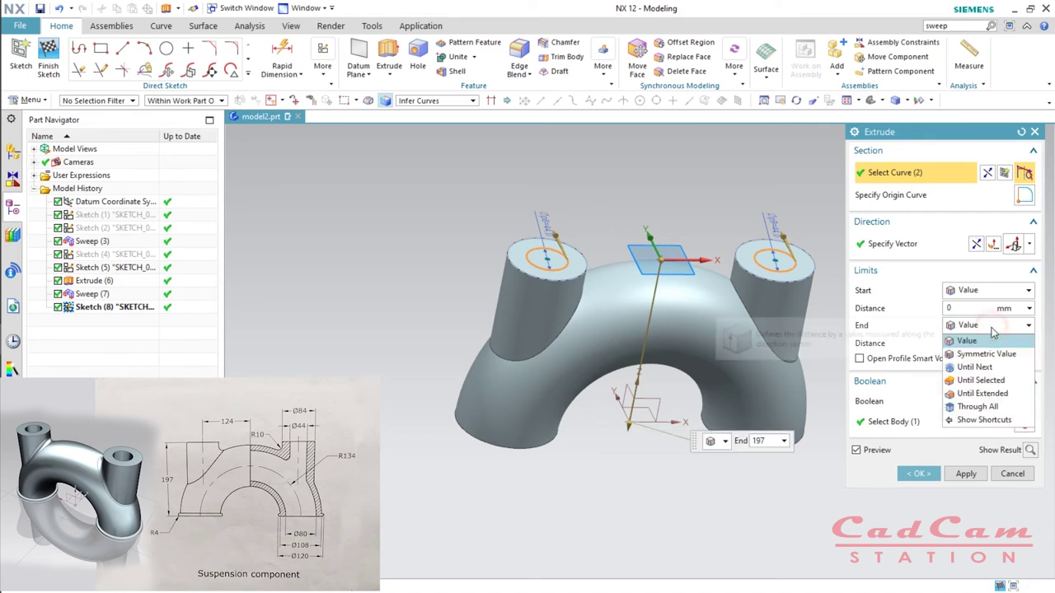
pyautogui.click(985, 372)
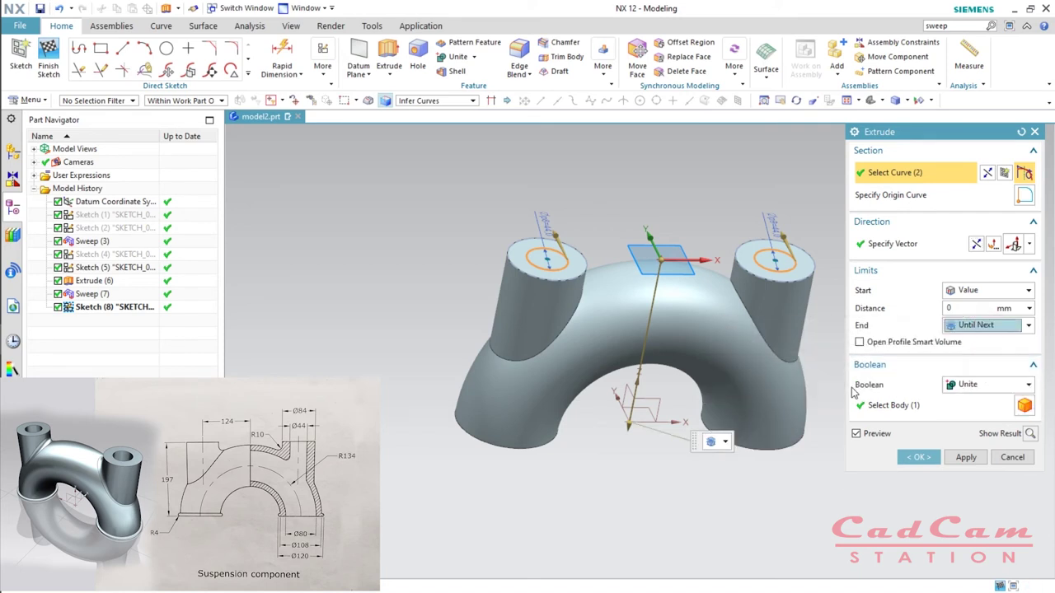
pyautogui.click(1030, 385)
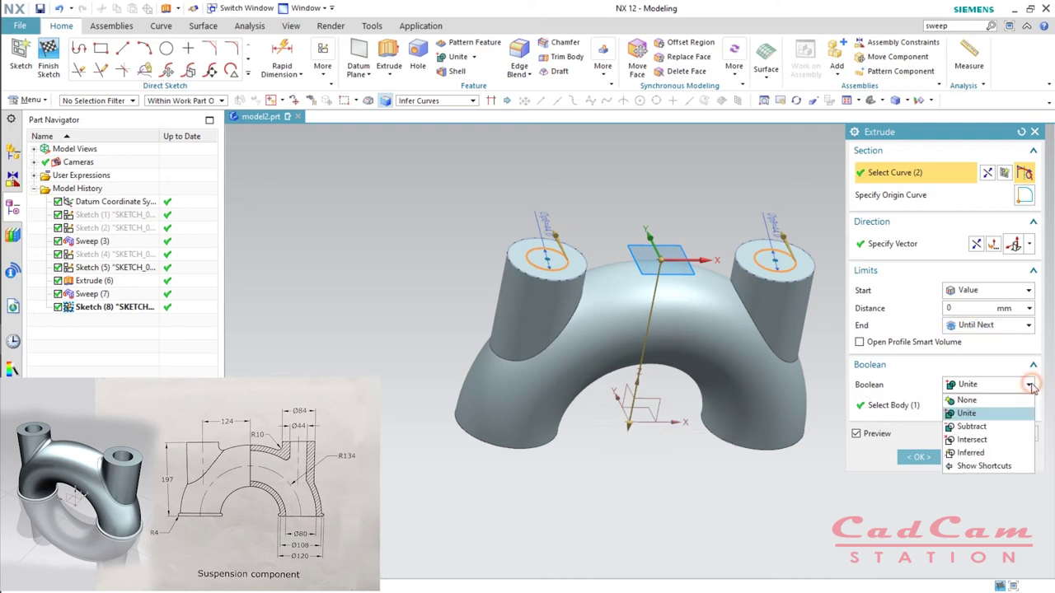
pyautogui.click(971, 427)
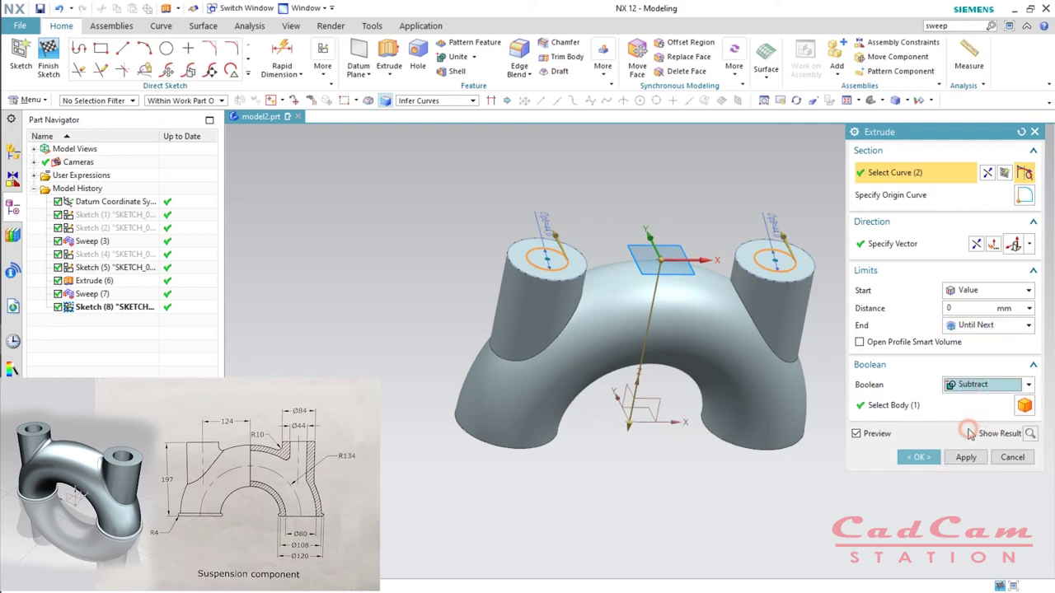
pyautogui.click(917, 457)
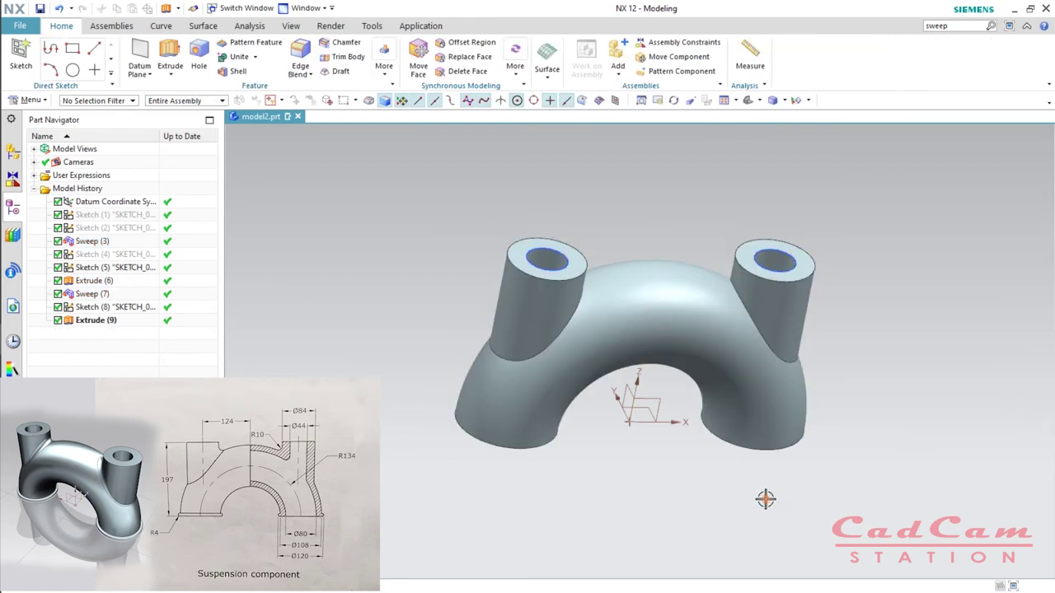
# Hide all sketches in the model.
pyautogui.hotkey('ctrl', 'w')
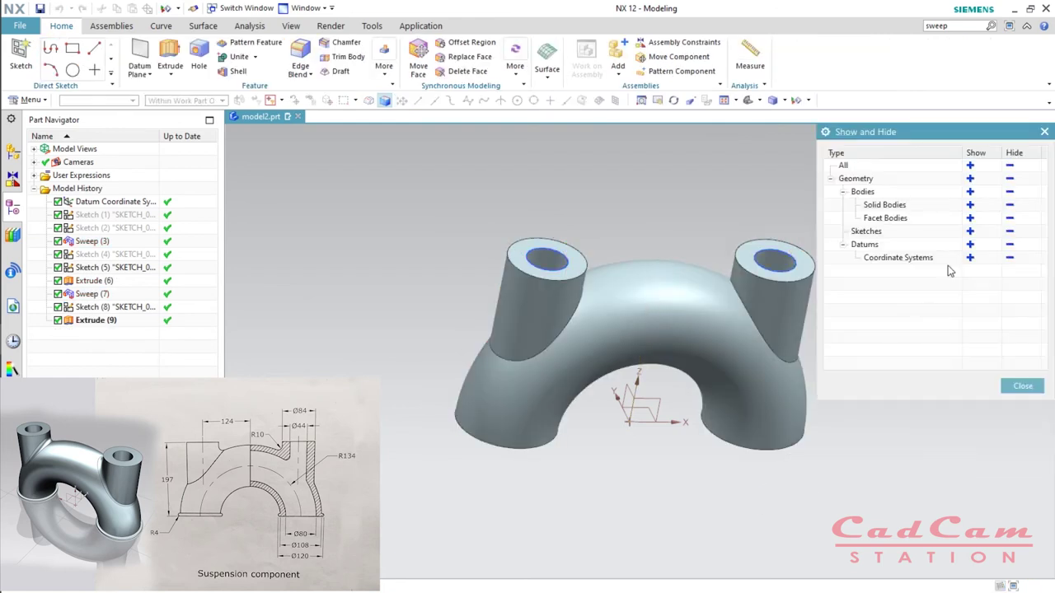
pyautogui.click(1009, 231)
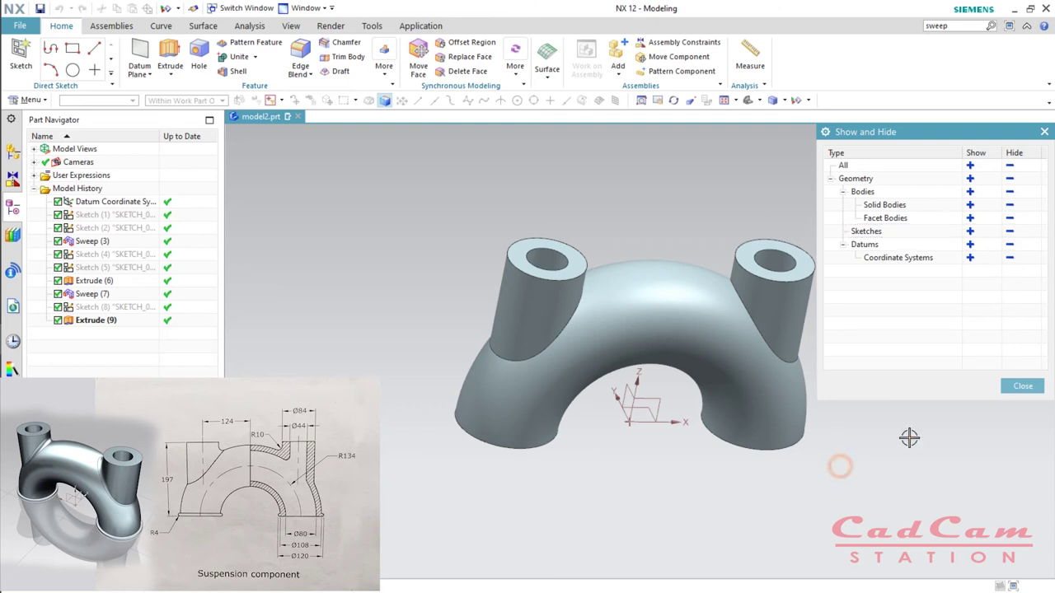
pyautogui.press('Escape')
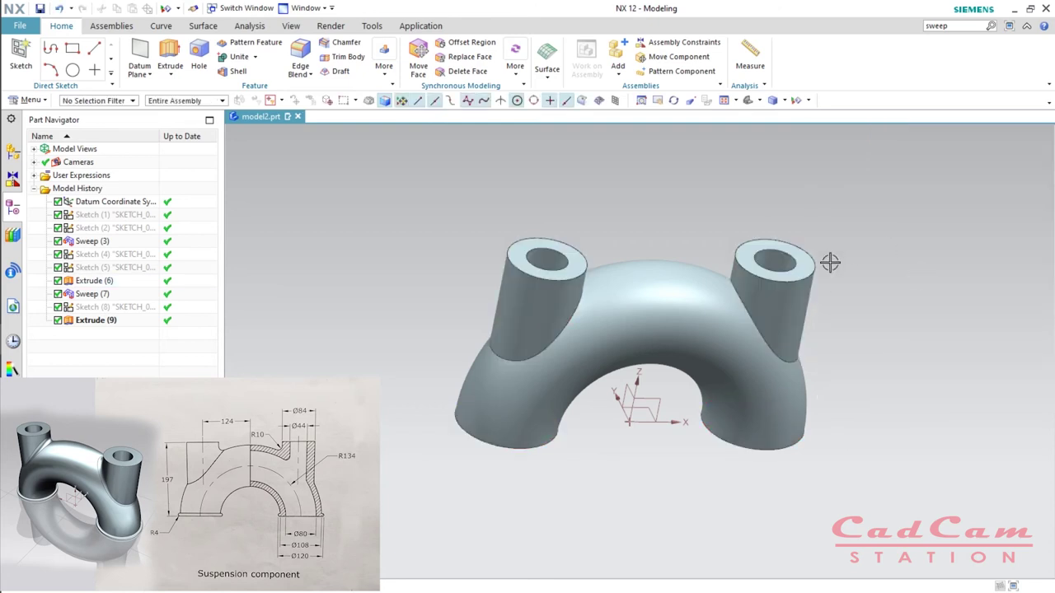
# Blend the outer boss-to-tube edges and the inner edges where both bores meet the hollow tube with a 10 mm radius.
pyautogui.moveTo(862, 304); pyautogui.dragTo(549, 256, button='middle')
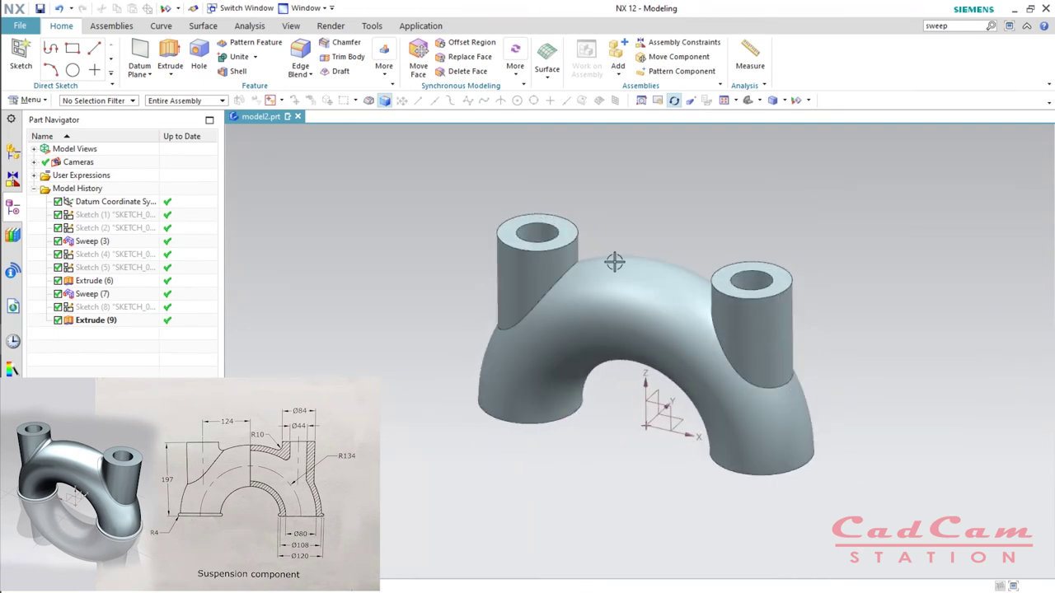
pyautogui.click(300, 65)
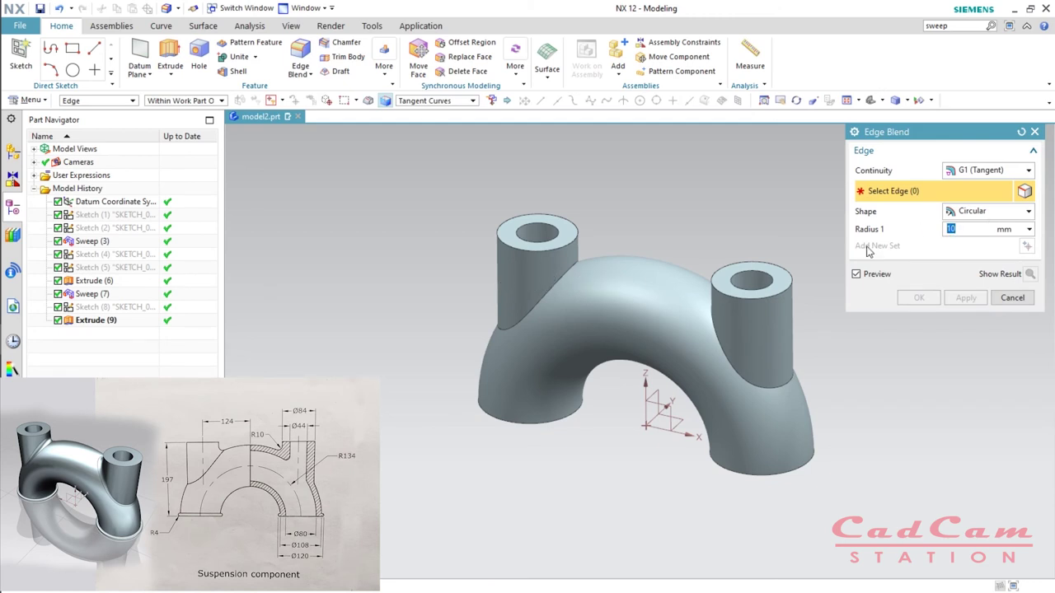
pyautogui.click(560, 283)
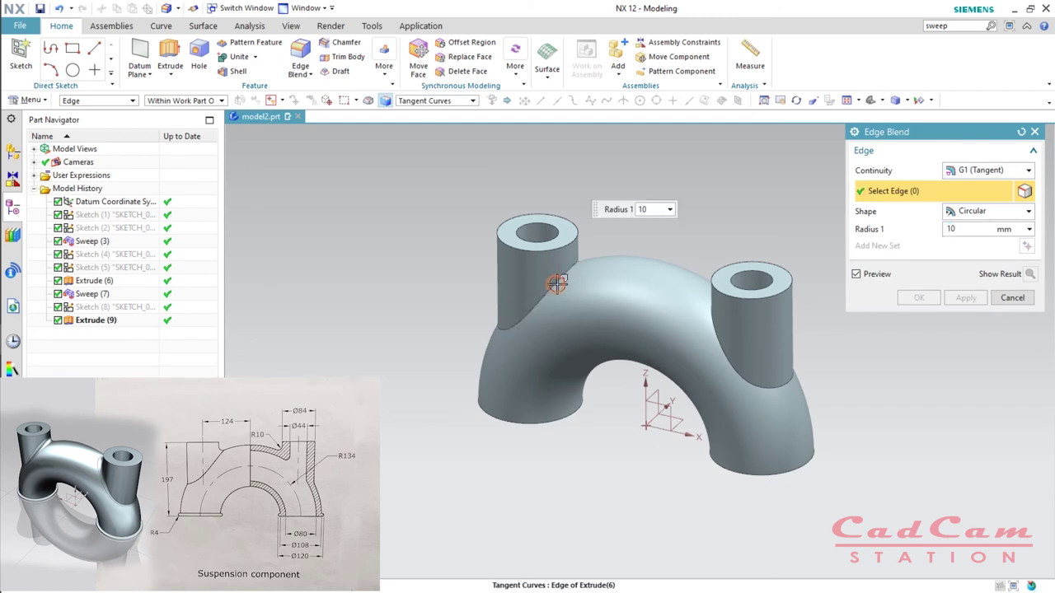
pyautogui.click(727, 339)
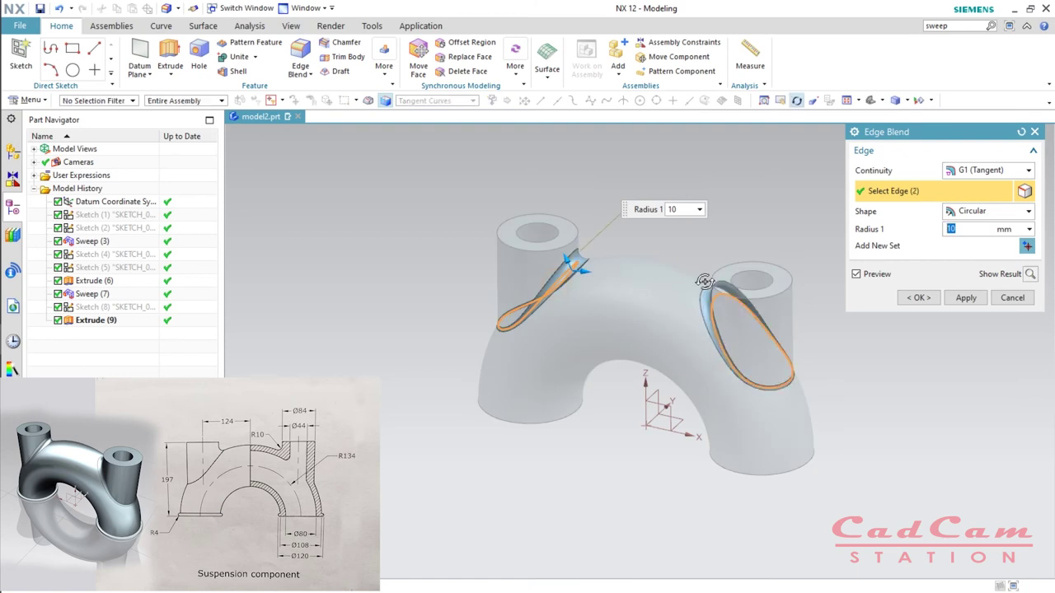
pyautogui.moveTo(700, 272); pyautogui.dragTo(670, 326, button='middle')
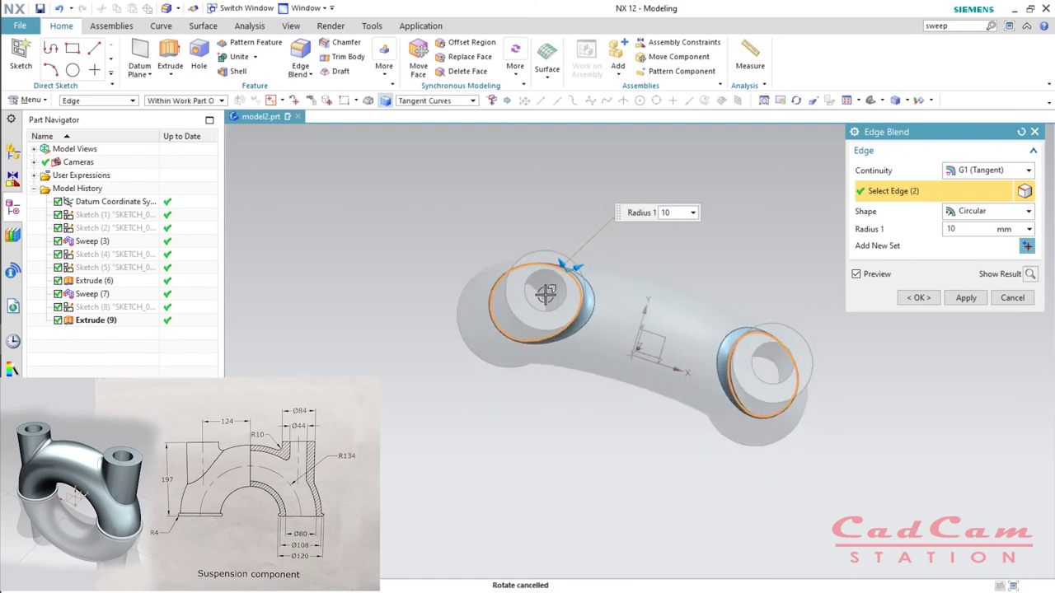
pyautogui.click(553, 287)
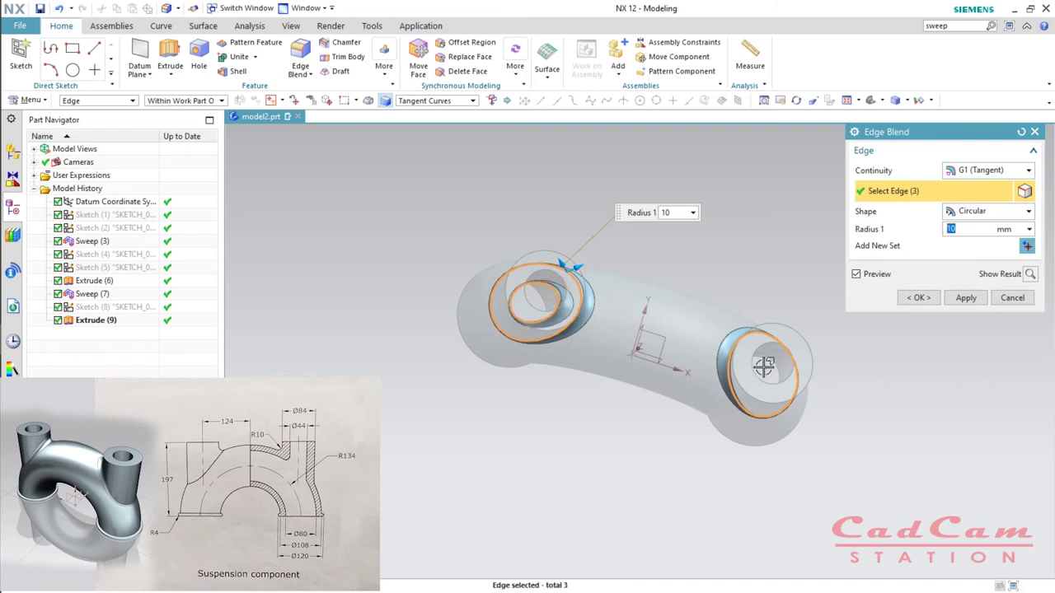
pyautogui.click(787, 374)
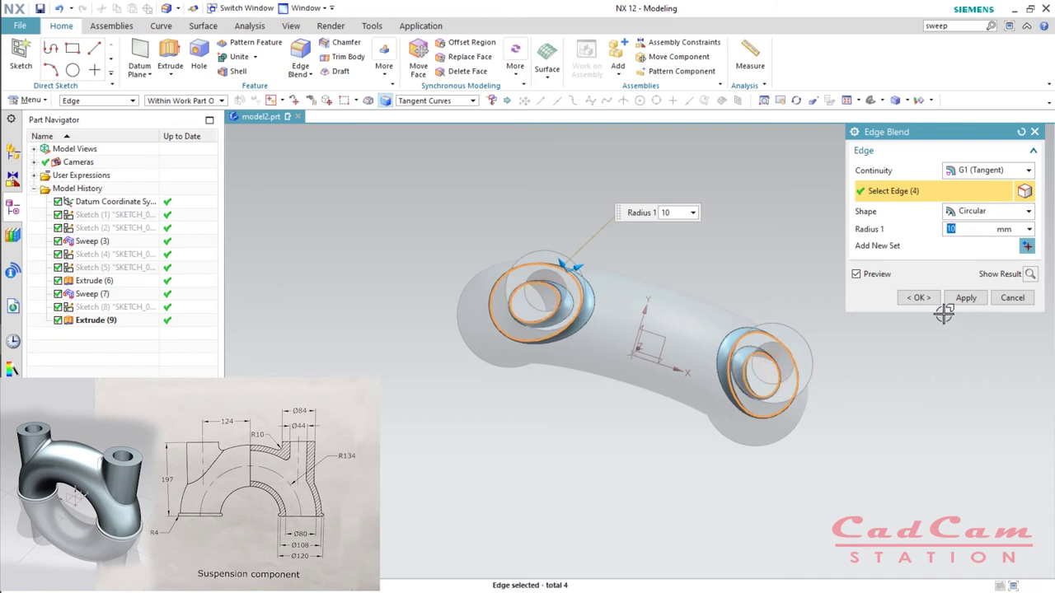
pyautogui.click(919, 298)
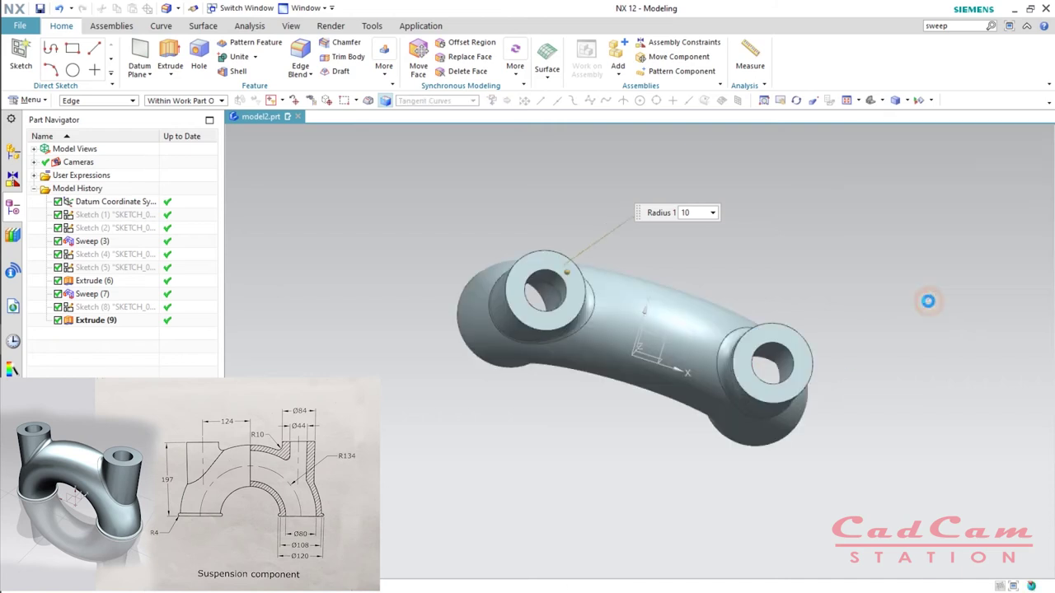
pyautogui.click(877, 453)
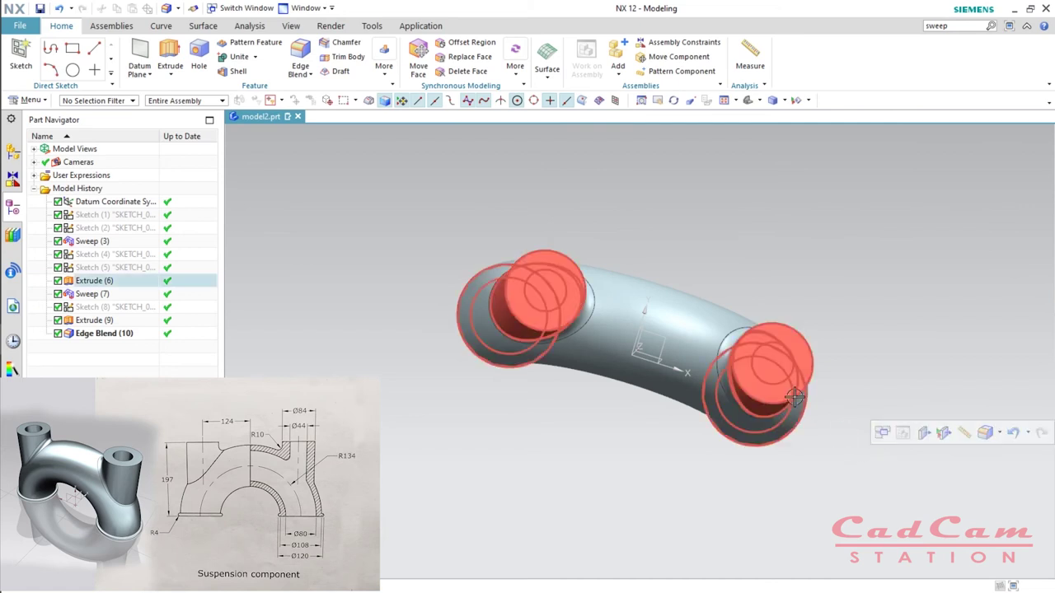
# Start a new sketch on the XZ plane of the datum coordinate system.
pyautogui.moveTo(778, 453); pyautogui.dragTo(778, 452, button='middle')
pyautogui.moveTo(676, 495); pyautogui.dragTo(587, 422, button='middle')
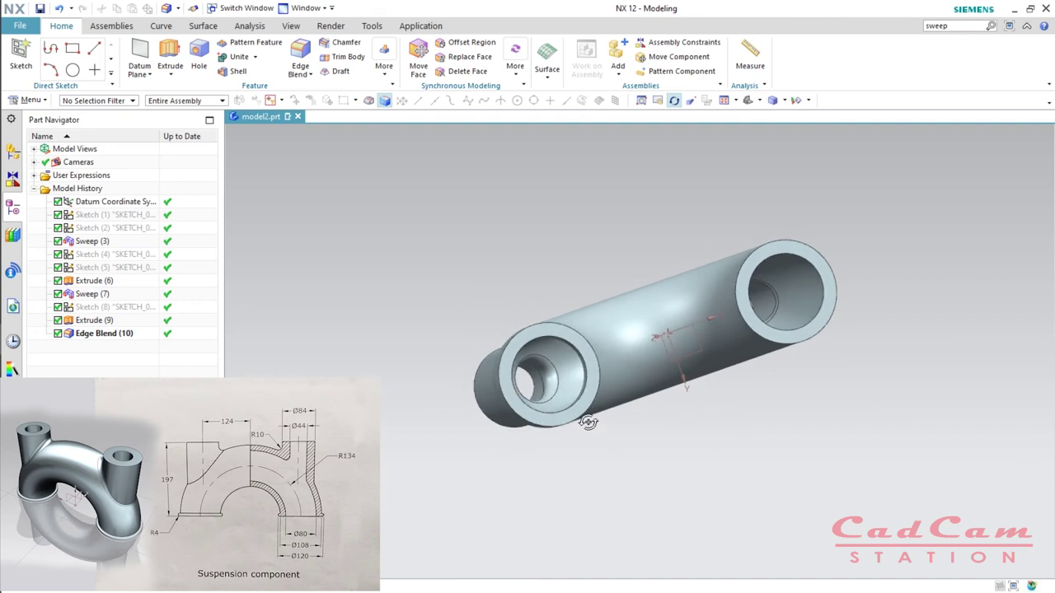
pyautogui.moveTo(797, 352); pyautogui.dragTo(849, 338, button='middle')
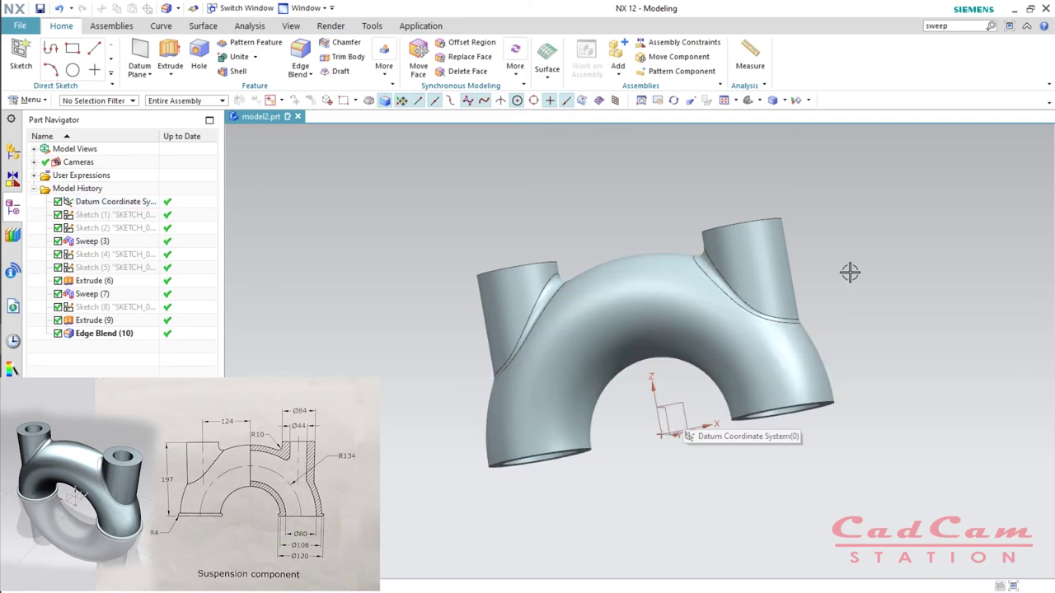
pyautogui.moveTo(833, 299); pyautogui.dragTo(795, 353, button='middle')
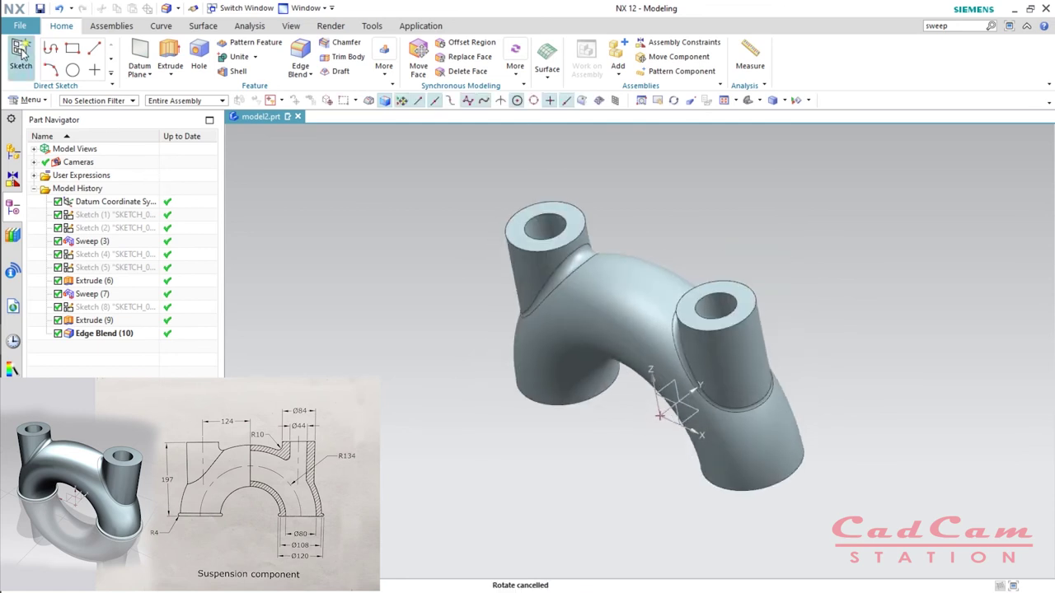
pyautogui.click(20, 58)
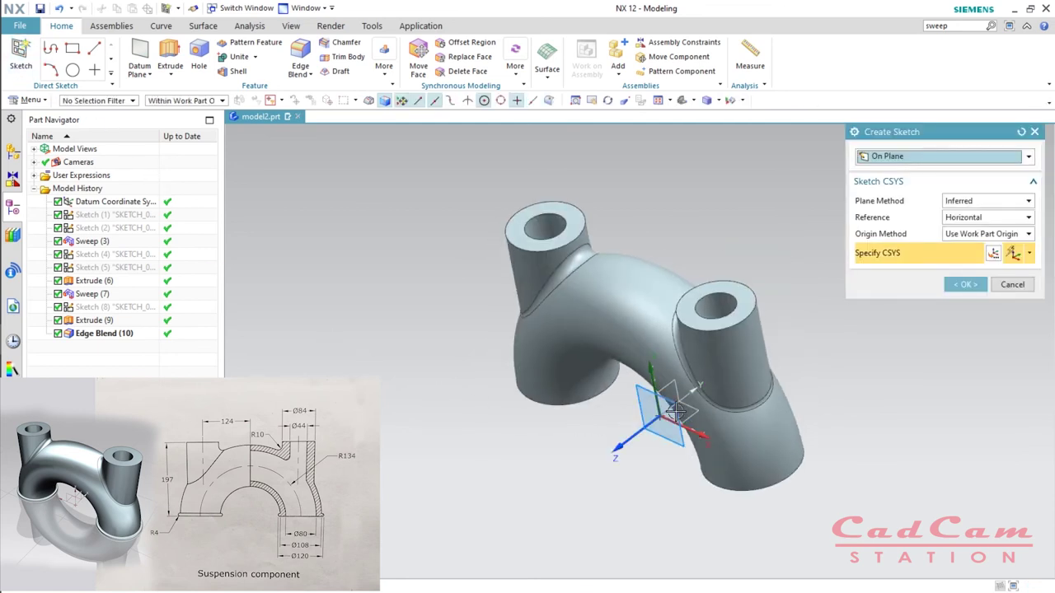
pyautogui.click(671, 416)
pyautogui.click(965, 283)
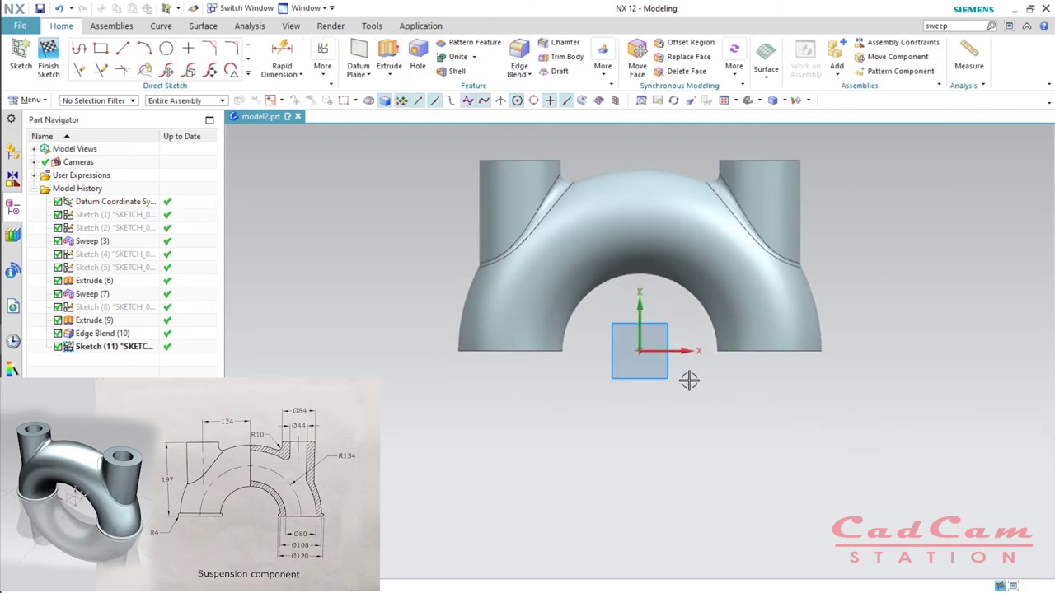
# Draw a vertical line about 175 mm long downward from the center of the +X tube end, and finish the sketch.
pyautogui.moveTo(690, 384); pyautogui.dragTo(742, 387, button='middle')
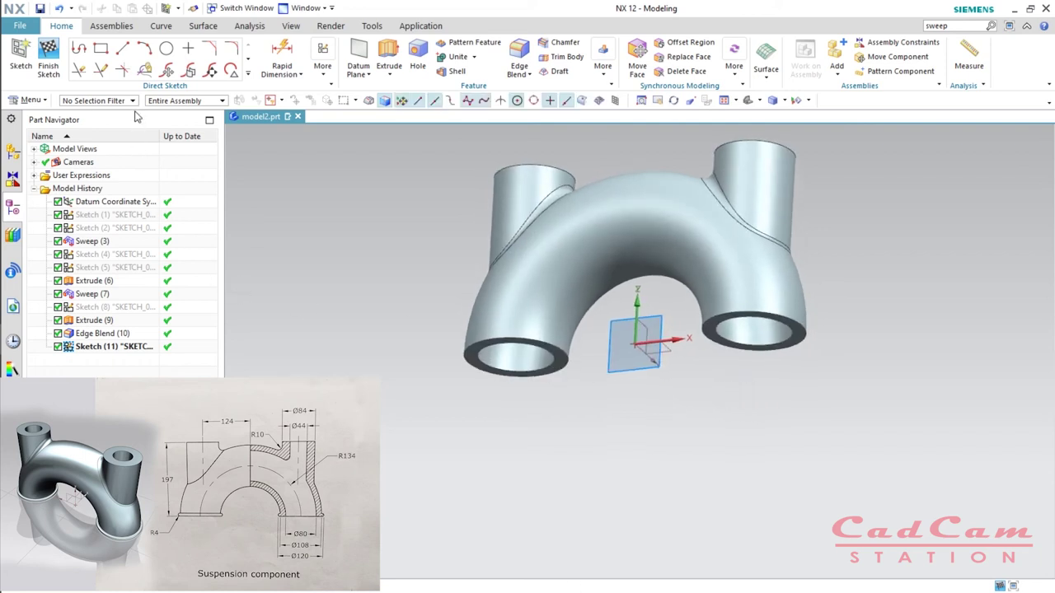
pyautogui.click(122, 48)
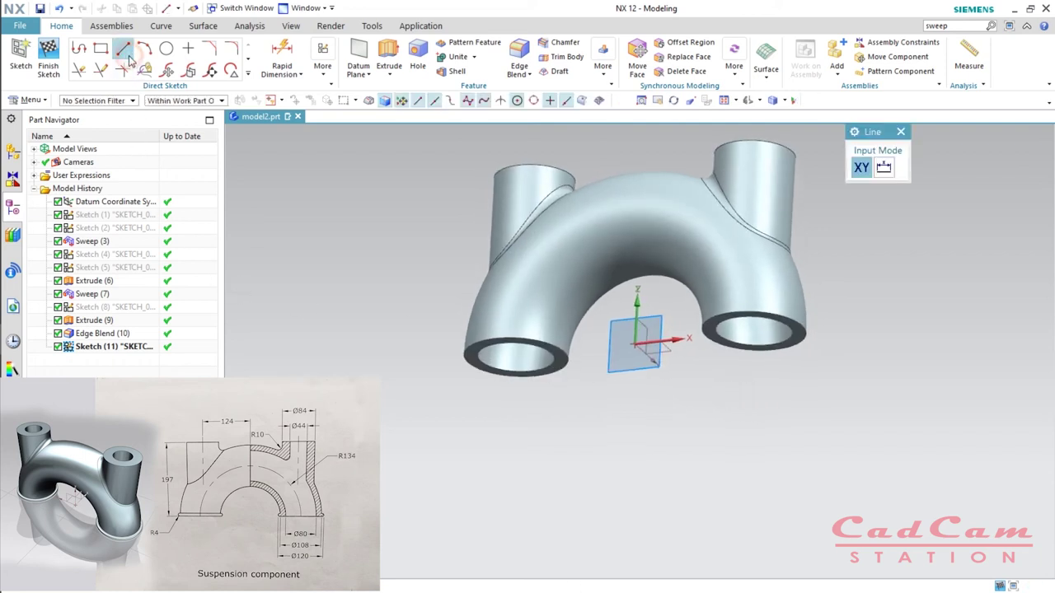
pyautogui.click(722, 329)
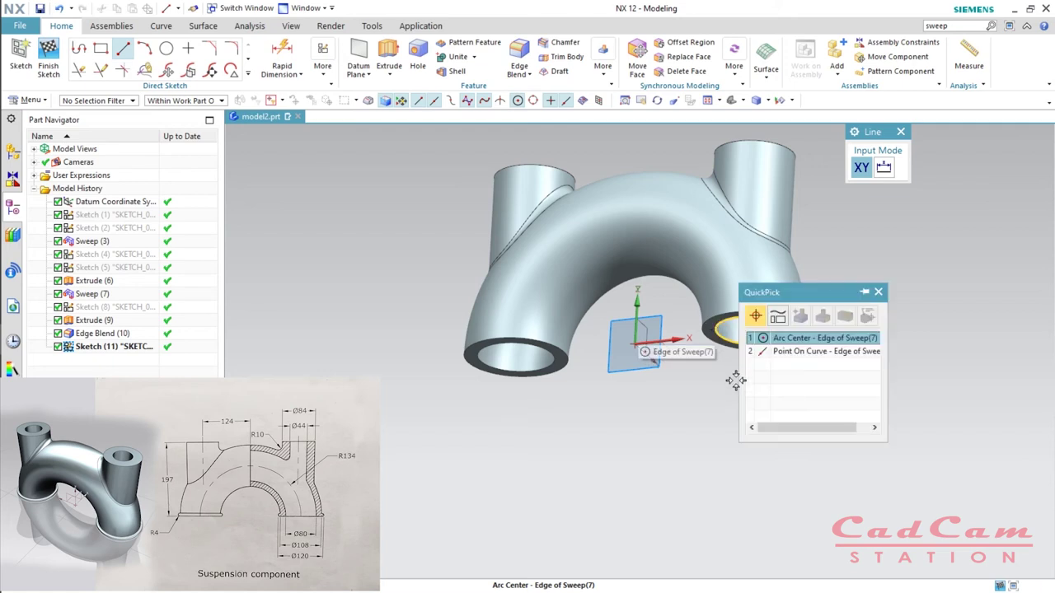
pyautogui.click(780, 339)
pyautogui.click(745, 486)
pyautogui.press('Escape')
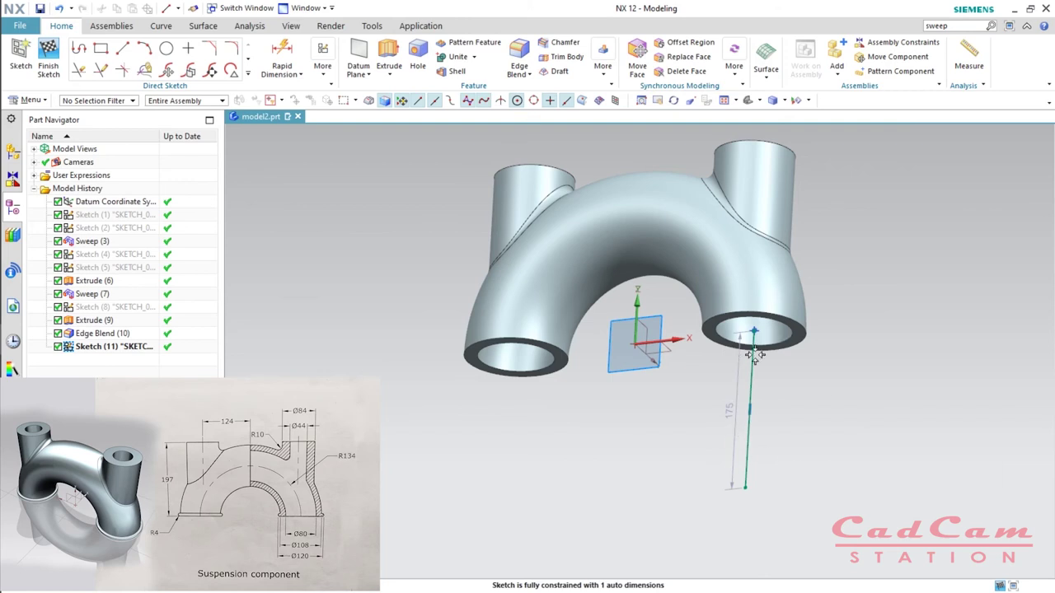
pyautogui.moveTo(767, 367); pyautogui.dragTo(806, 395, button='middle')
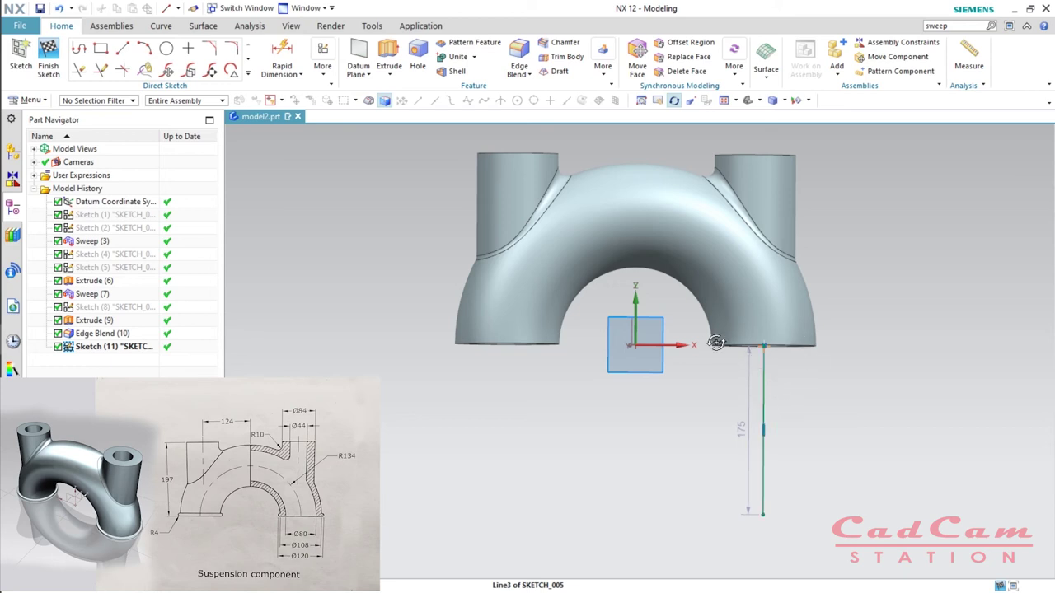
pyautogui.click(784, 363)
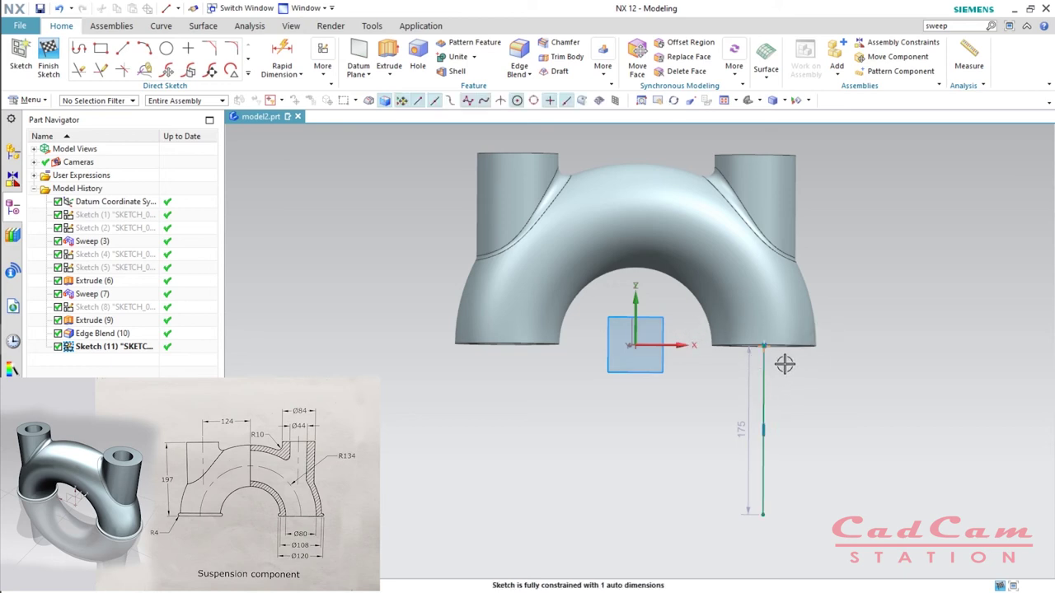
pyautogui.hotkey('ctrl', 'q')
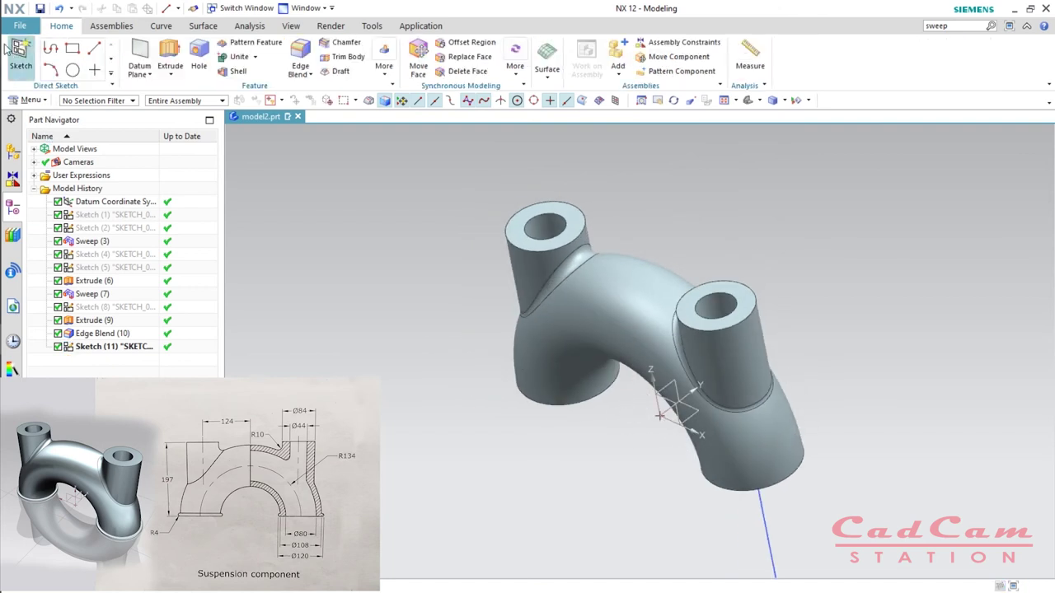
# Start another sketch on the XZ plane and draw an 8 mm diameter circle just outside the +X tube end.
pyautogui.click(32, 53)
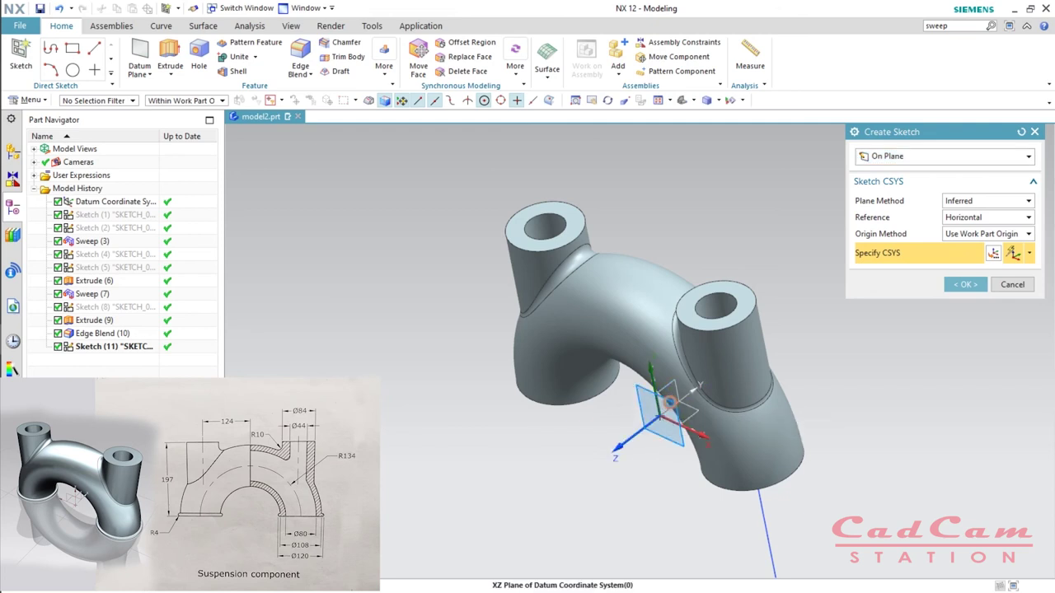
pyautogui.click(669, 402)
pyautogui.click(965, 285)
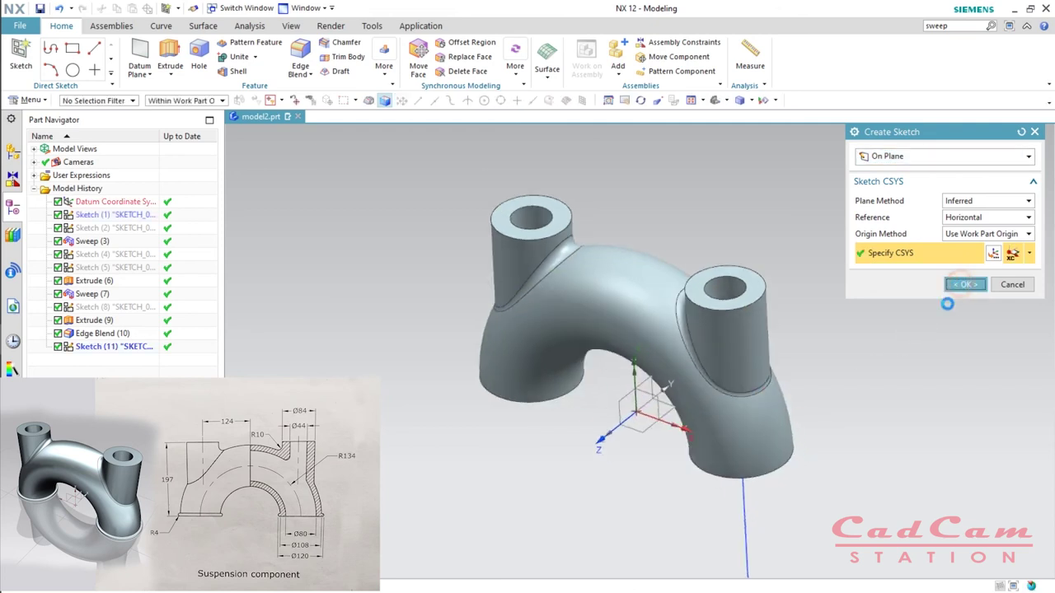
pyautogui.scroll(3, 811, 368)
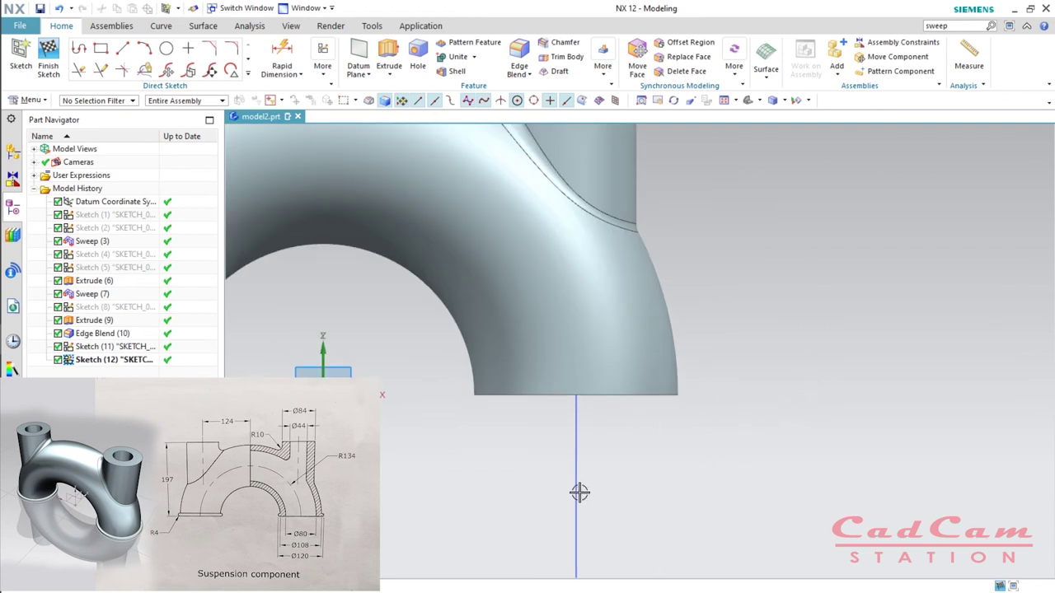
pyautogui.click(167, 48)
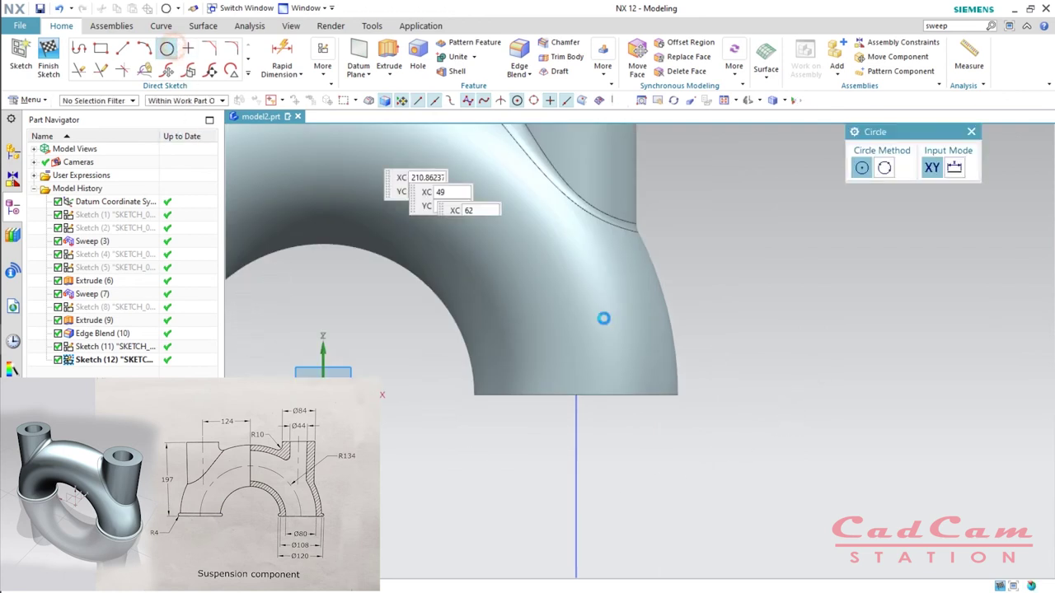
pyautogui.click(703, 378)
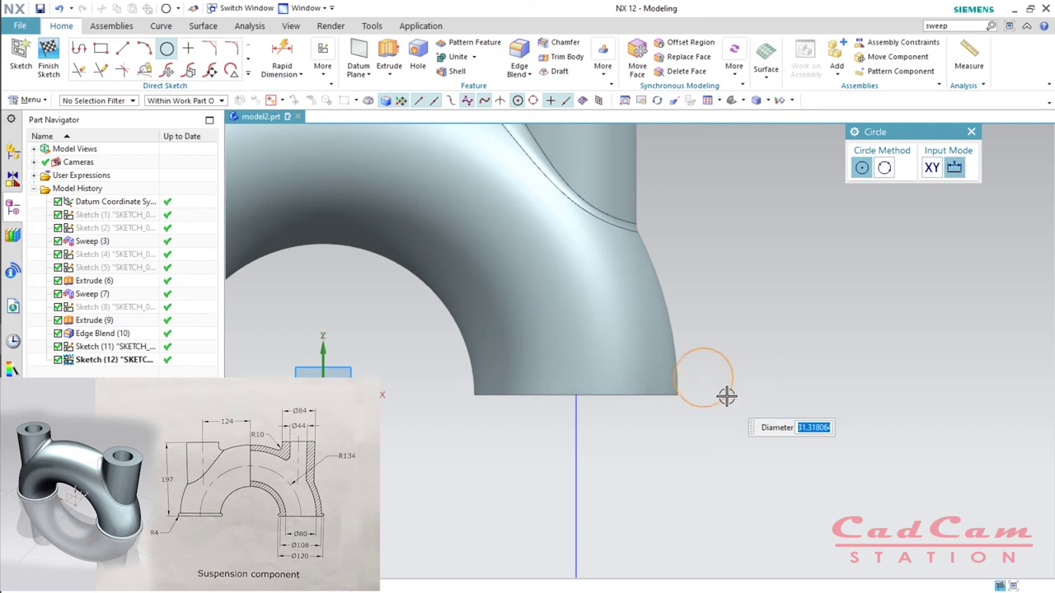
pyautogui.write('8')
pyautogui.press('Return')
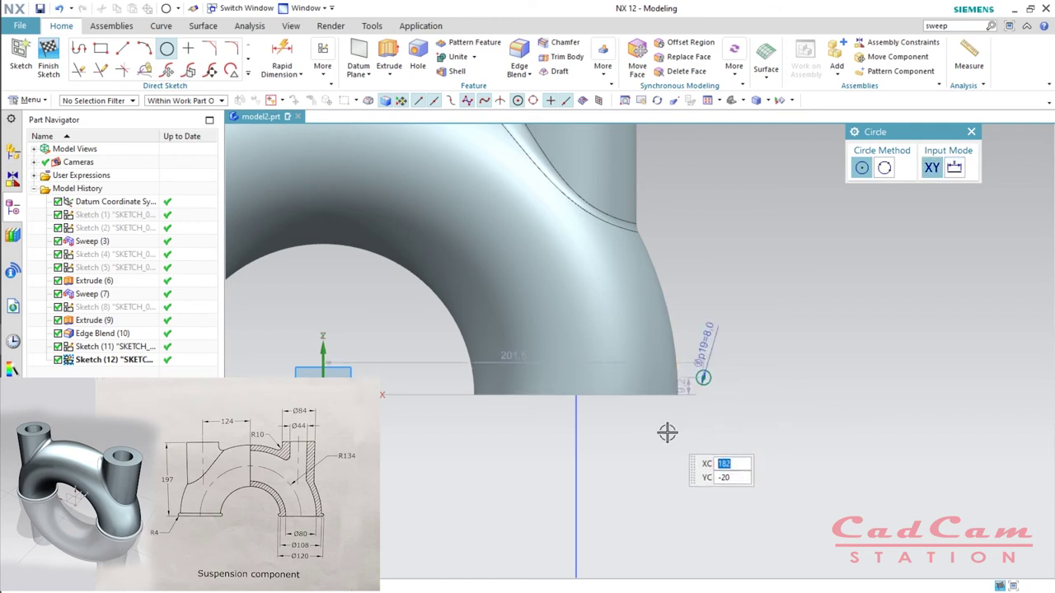
# Draw a horizontal line about 123 mm long outward from the vertical line's upper endpoint and convert it to a reference line.
pyautogui.click(576, 395)
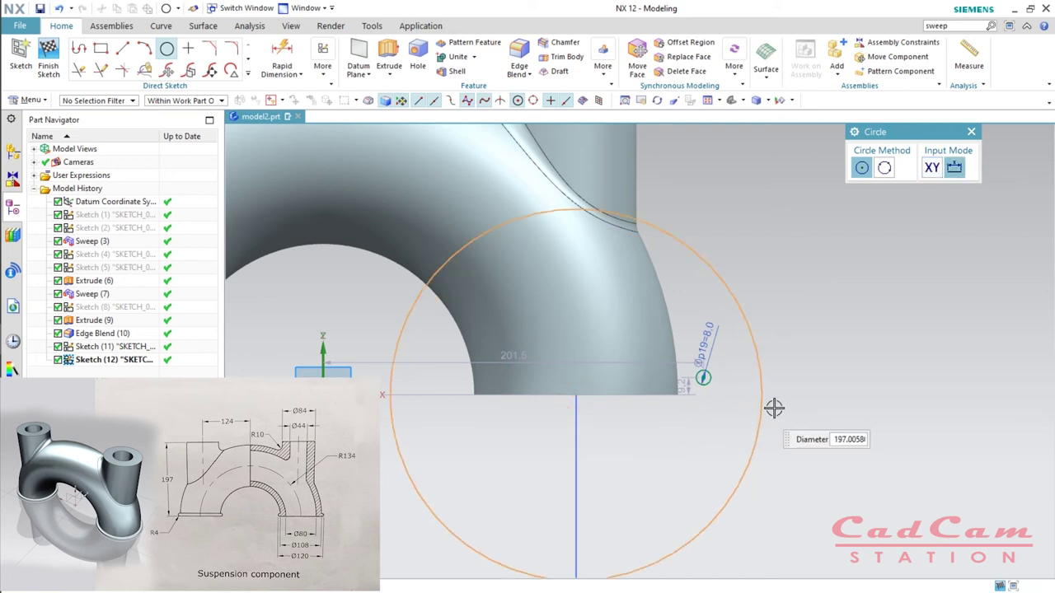
pyautogui.press('Escape')
pyautogui.press('l')
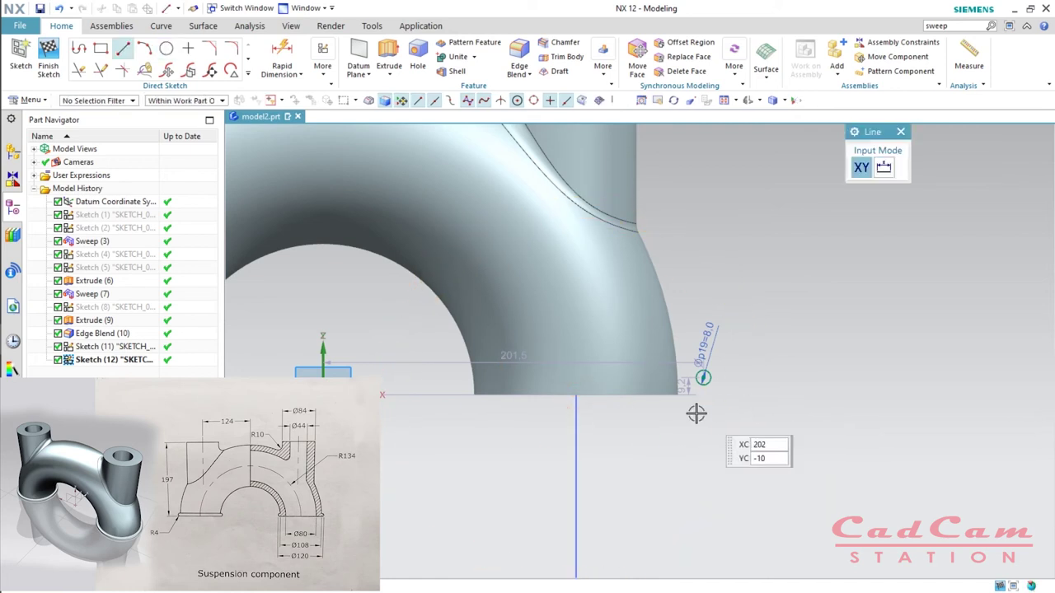
pyautogui.click(576, 395)
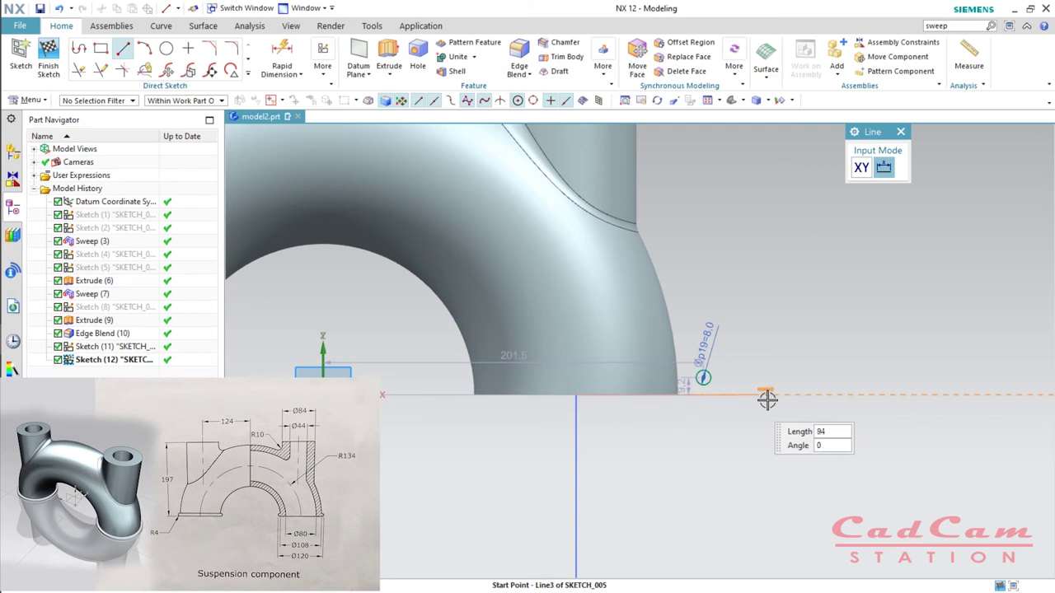
pyautogui.click(808, 395)
pyautogui.press('Escape')
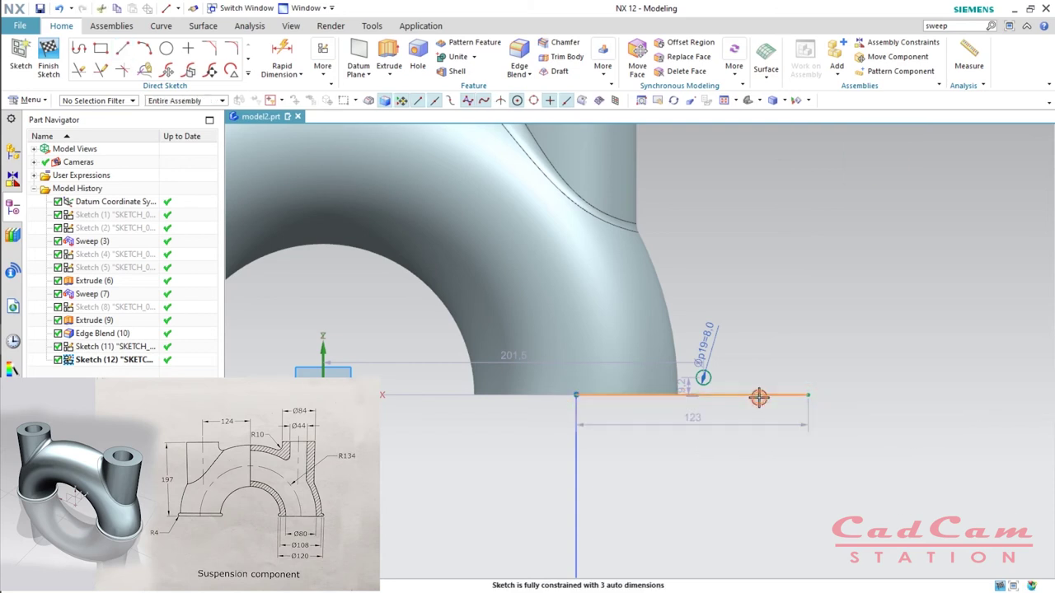
pyautogui.click(758, 397)
pyautogui.click(813, 369)
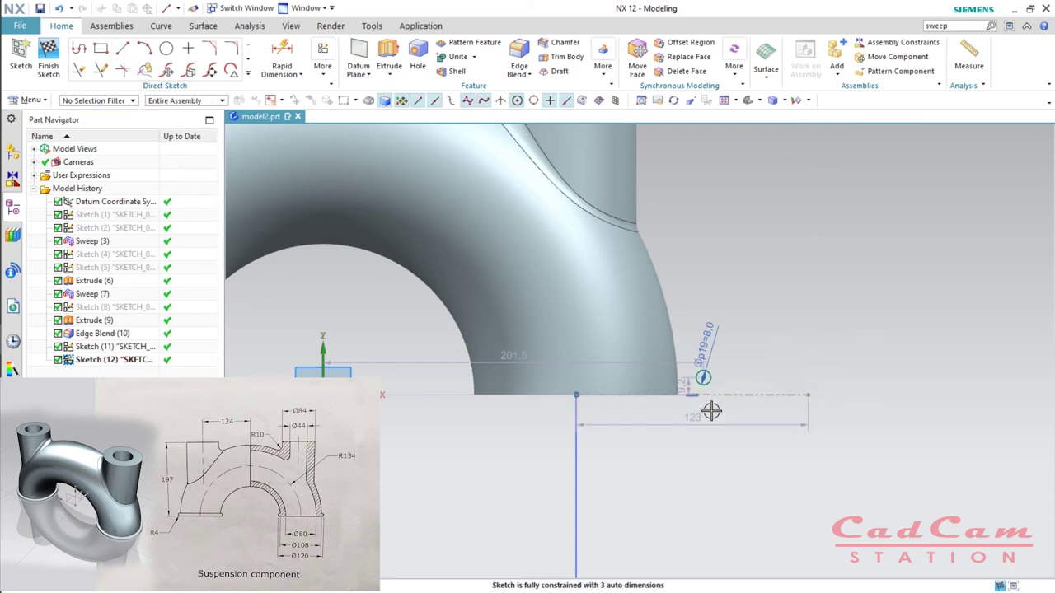
pyautogui.scroll(2, 711, 411)
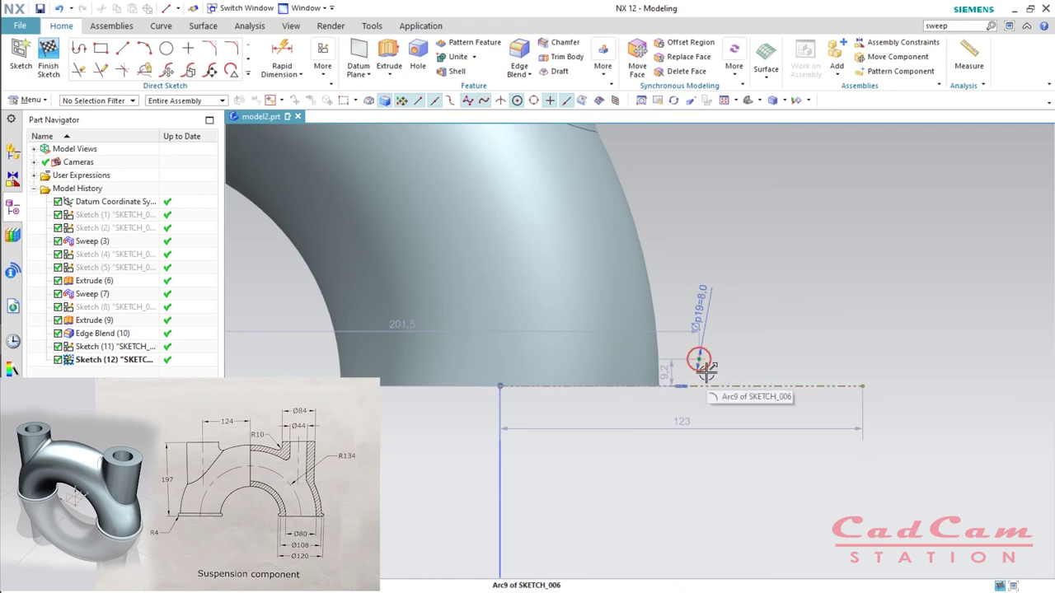
pyautogui.scroll(2, 705, 373)
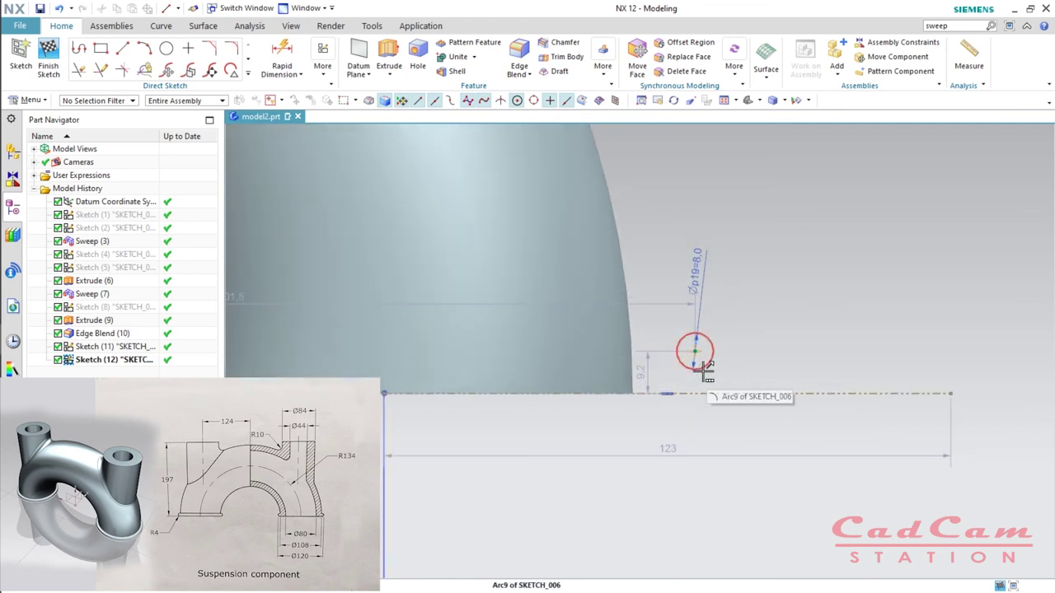
pyautogui.click(705, 373)
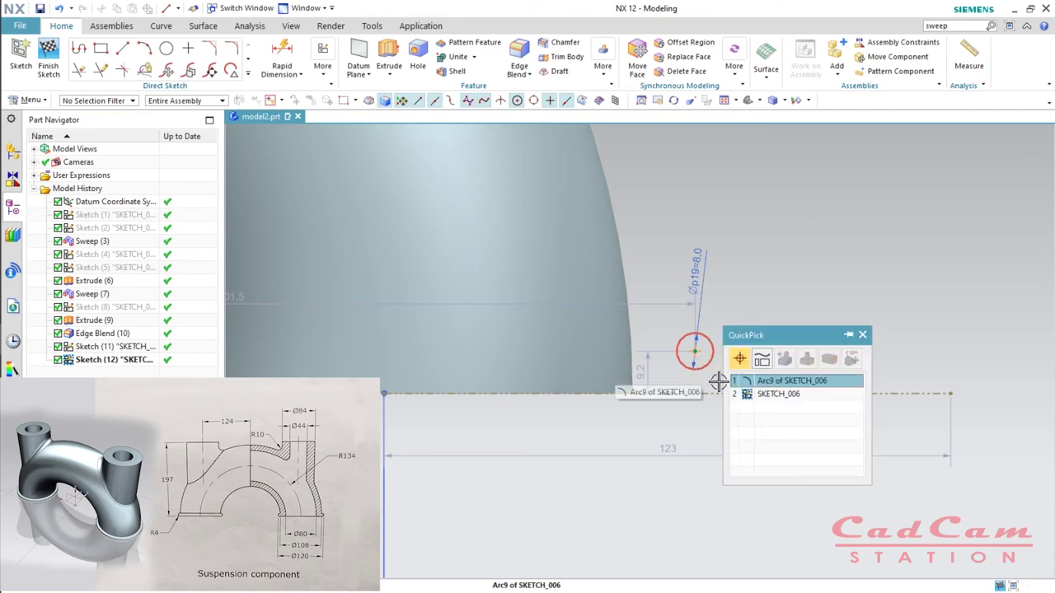
pyautogui.click(778, 379)
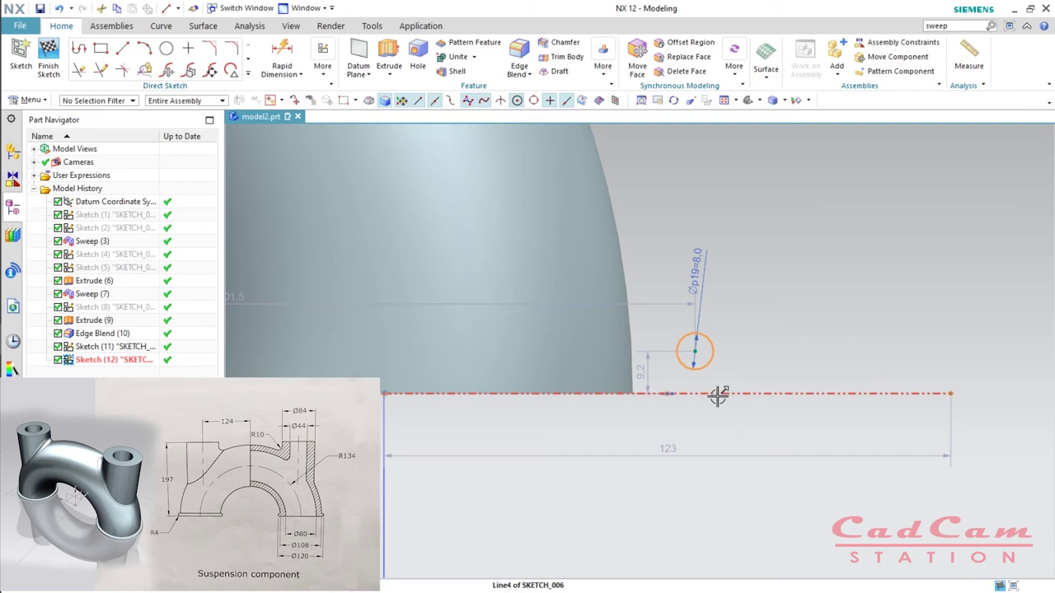
pyautogui.click(760, 395)
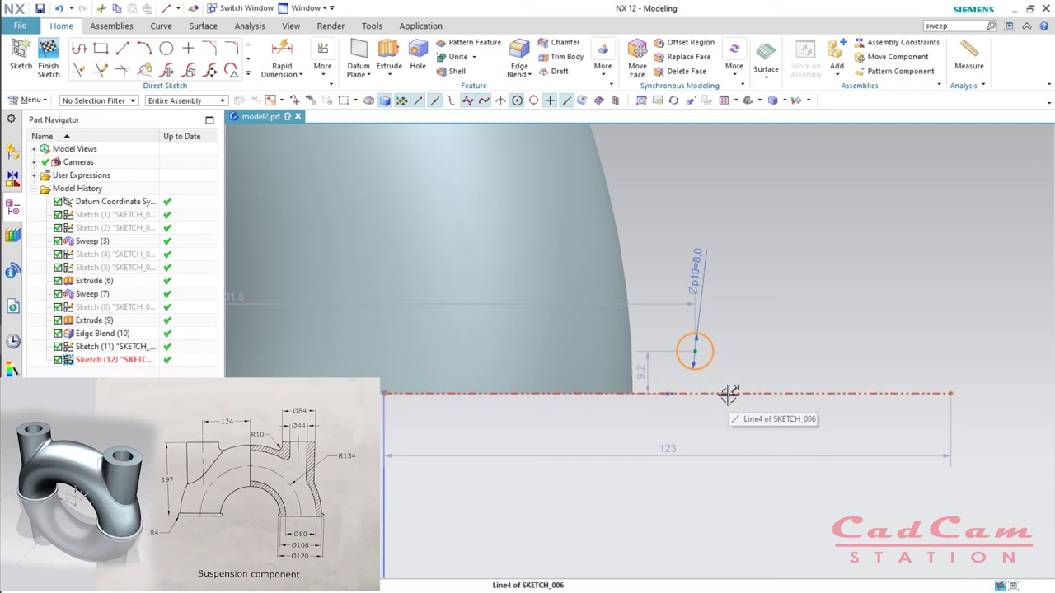
pyautogui.press('Escape')
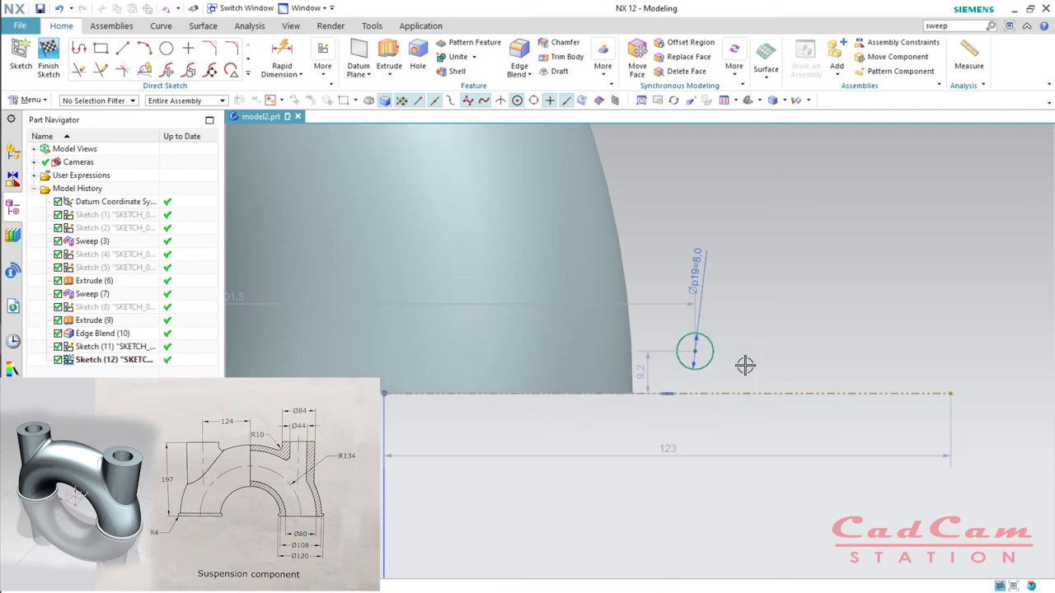
# Constrain the 8 mm circle tangent to the horizontal reference line.
pyautogui.press('c')
pyautogui.click(914, 176)
pyautogui.click(697, 352)
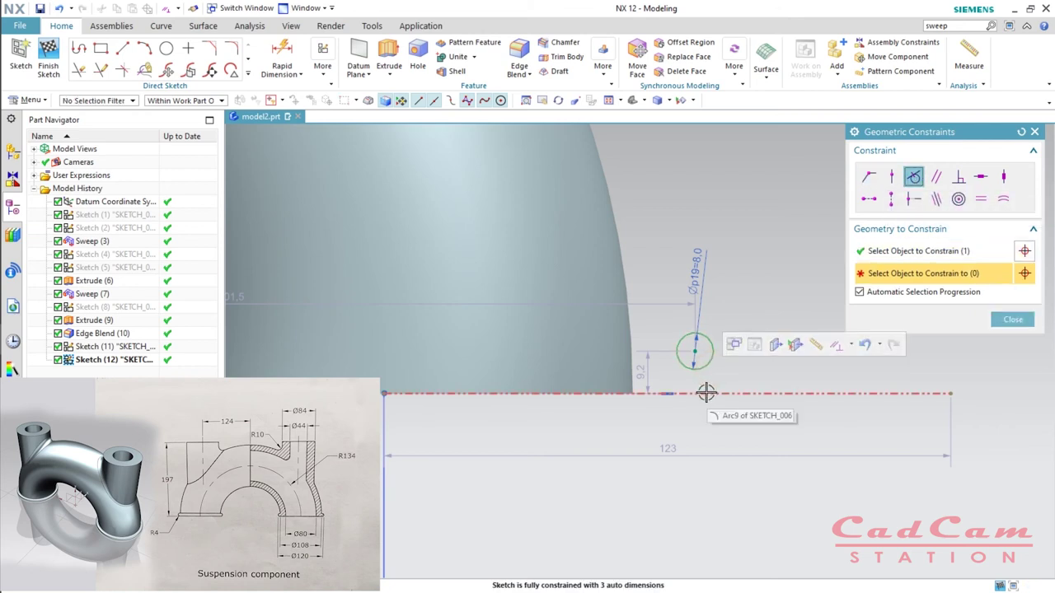
pyautogui.click(707, 395)
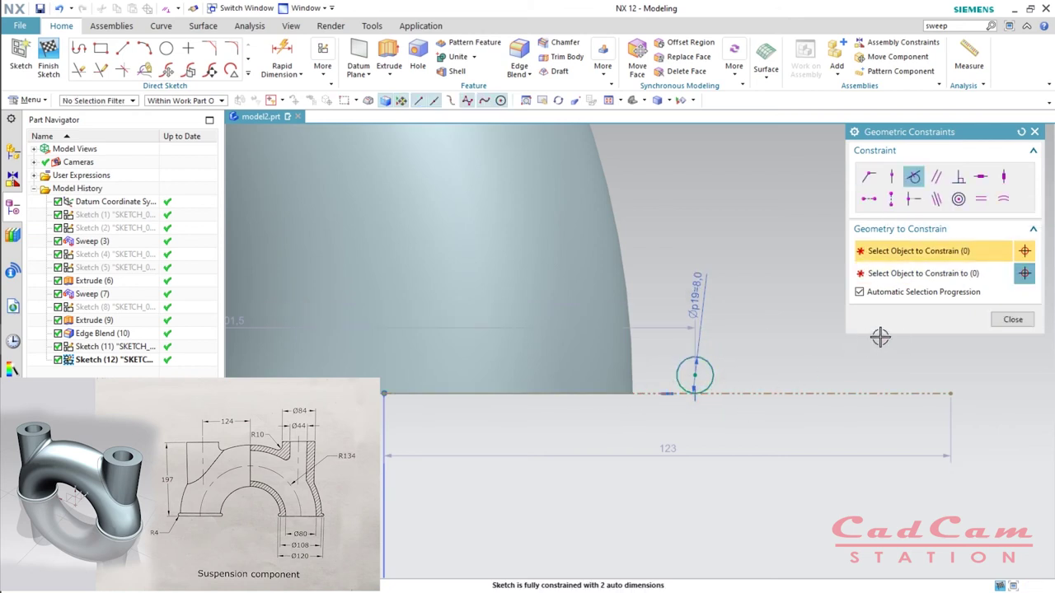
pyautogui.middleClick(706, 418)
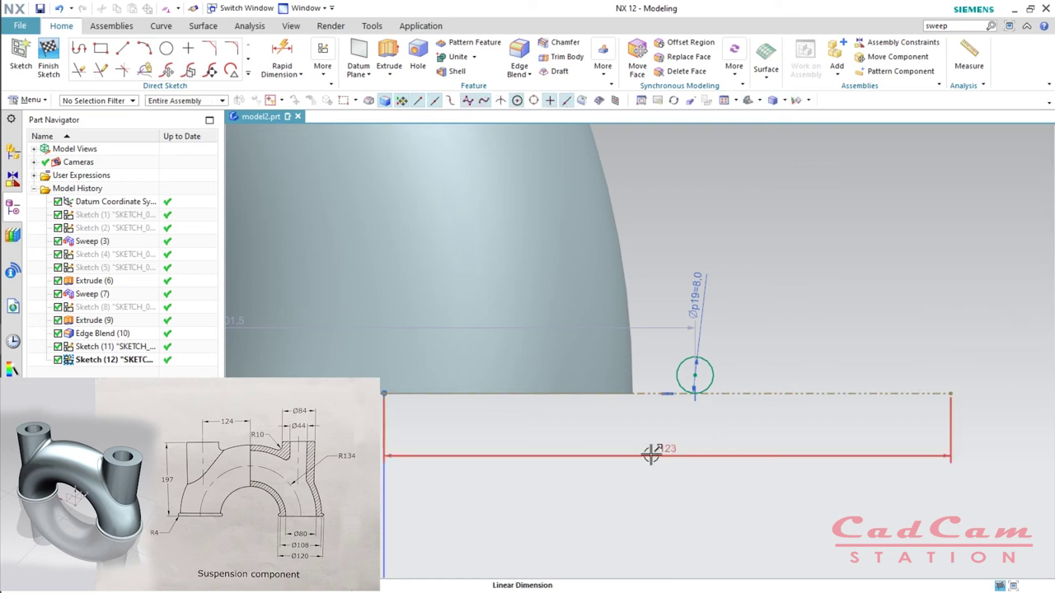
# Dimension the horizontal distance from the vertical line's upper endpoint to the circle's outer edge and set it to 120/2.
pyautogui.press('d')
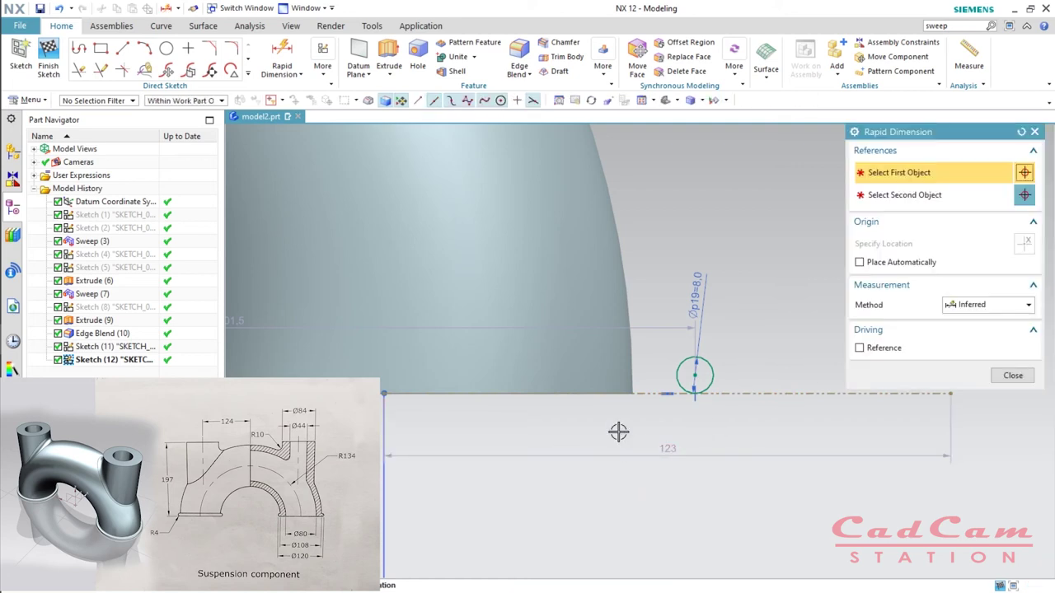
pyautogui.click(385, 395)
pyautogui.click(711, 376)
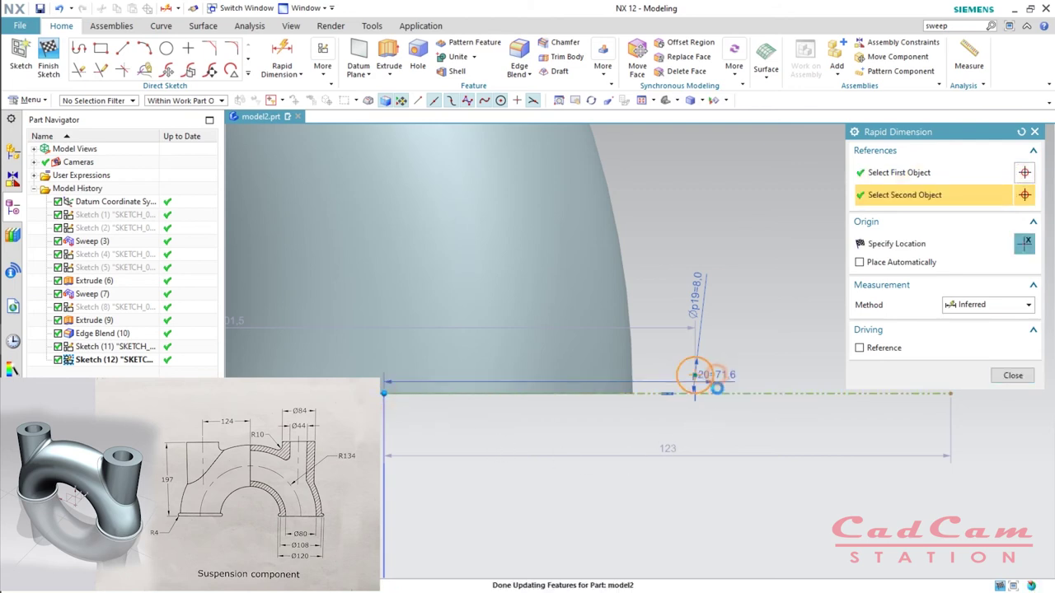
pyautogui.click(538, 510)
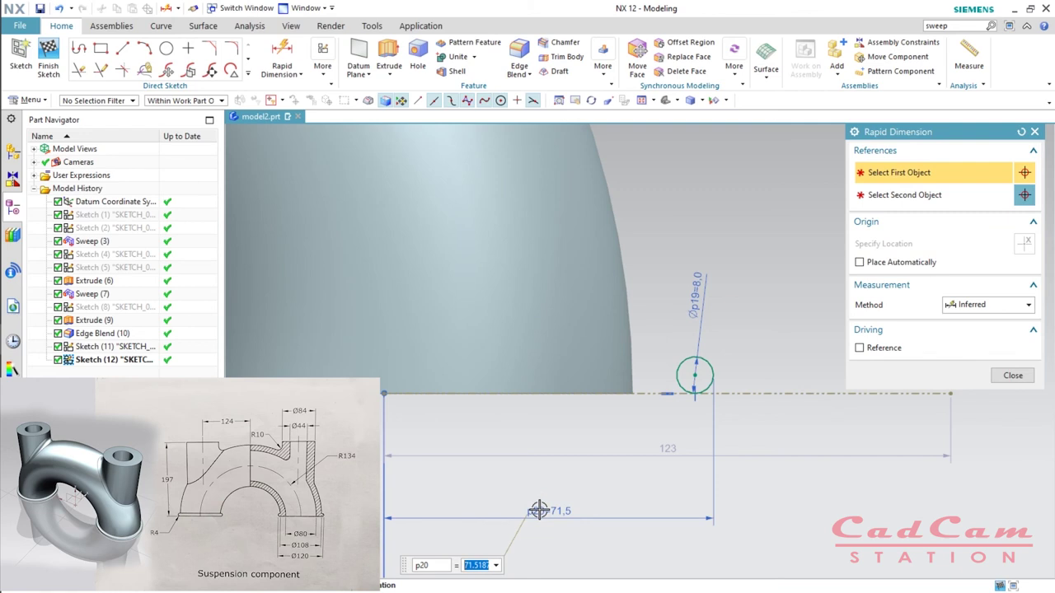
pyautogui.write('120/2')
pyautogui.press('Return')
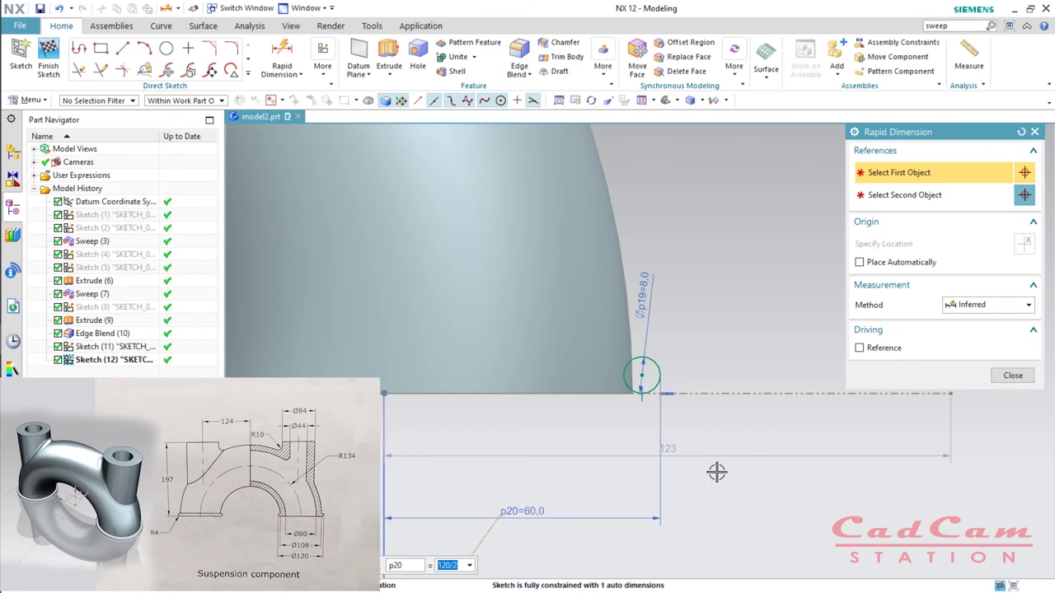
pyautogui.click(1012, 375)
# Draw a rectangle from above the circle's center inward to the tube's end line, its inner side about 40 mm from the vertical line.
pyautogui.scroll(-2, 702, 419)
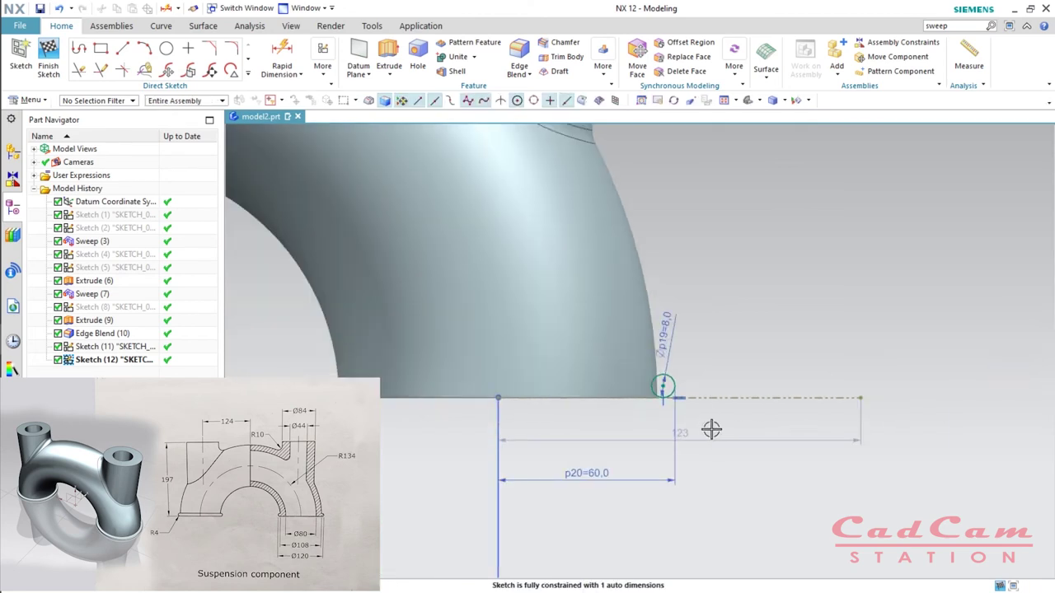
pyautogui.scroll(2, 688, 430)
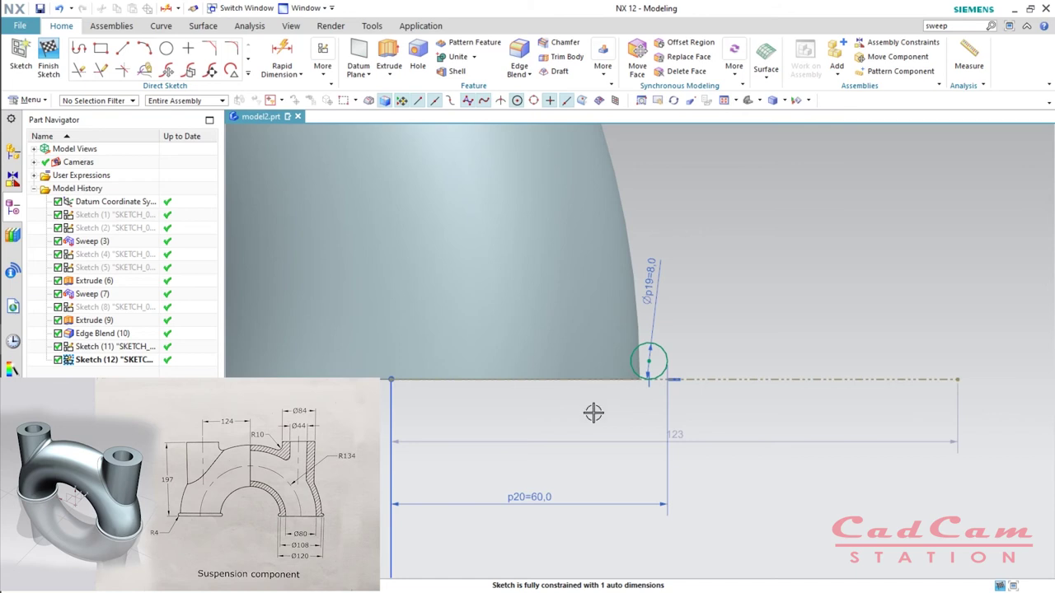
pyautogui.click(101, 50)
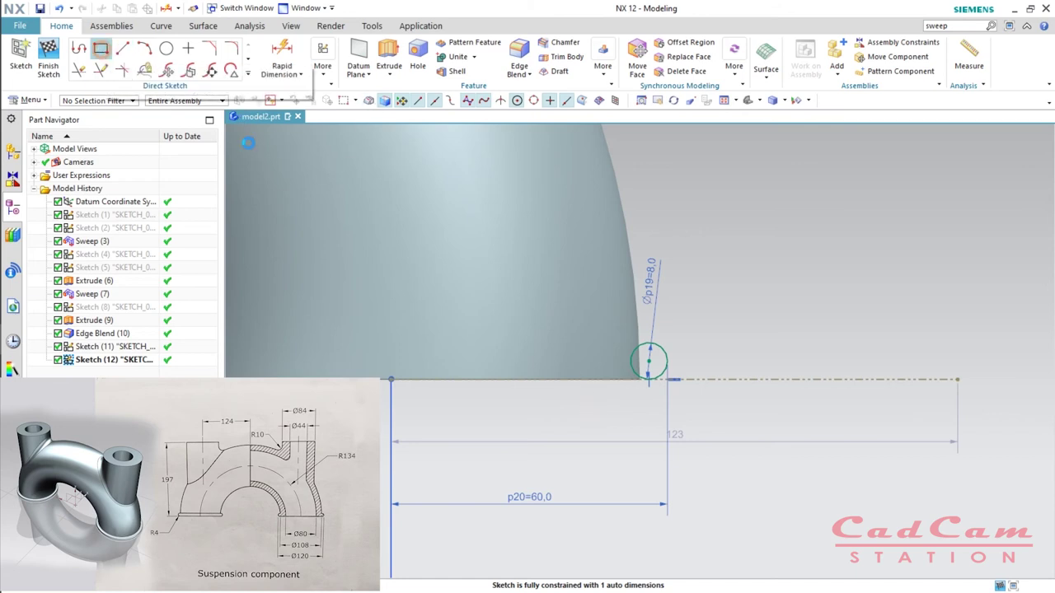
pyautogui.click(649, 329)
pyautogui.click(576, 378)
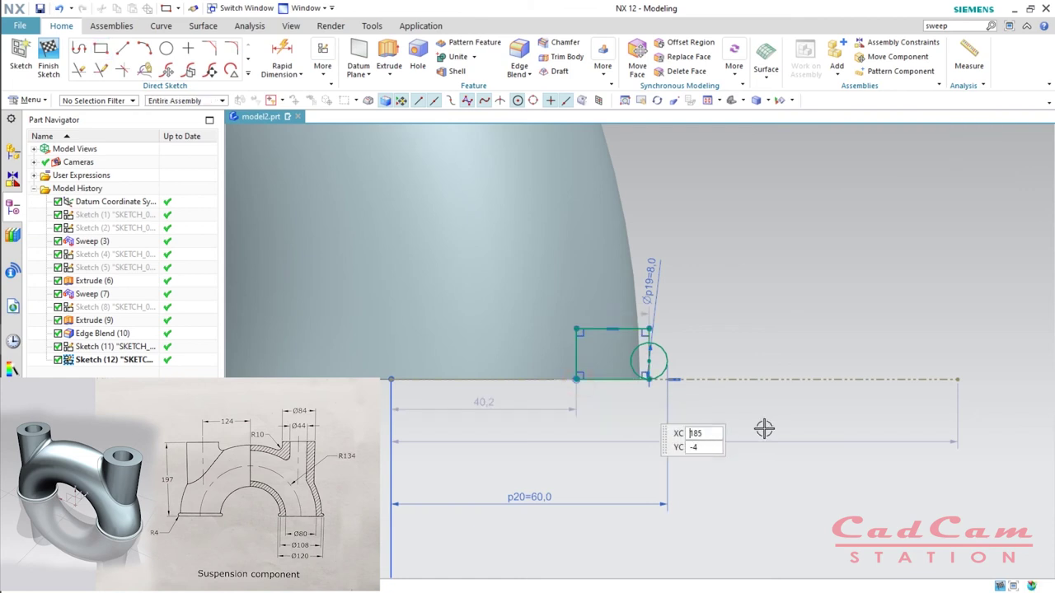
pyautogui.press('Escape')
# Constrain the rectangle's upper edge tangent to the 8 mm circle.
pyautogui.scroll(3, 659, 393)
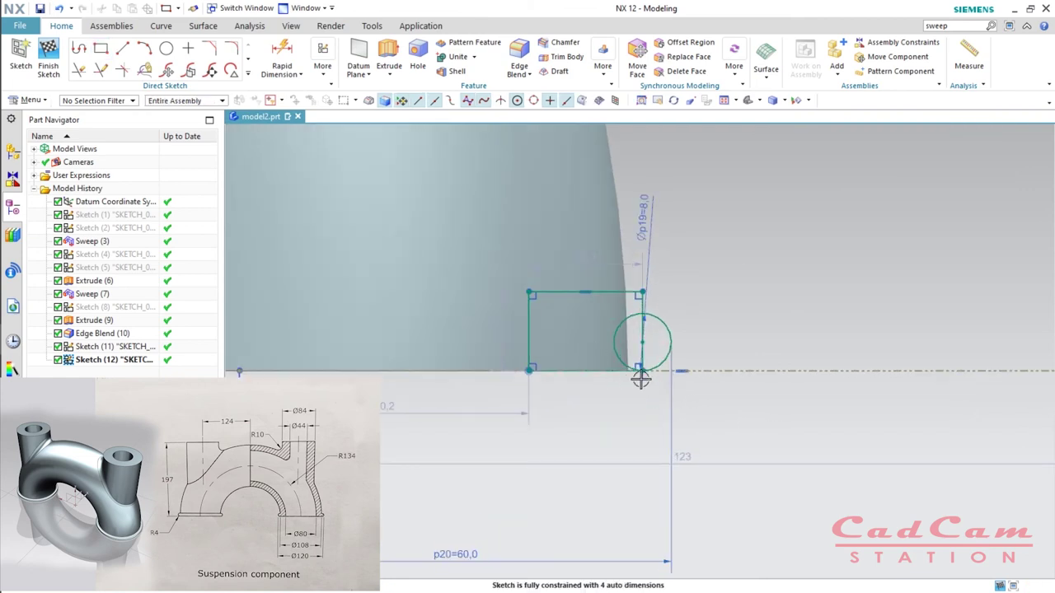
pyautogui.scroll(3, 641, 378)
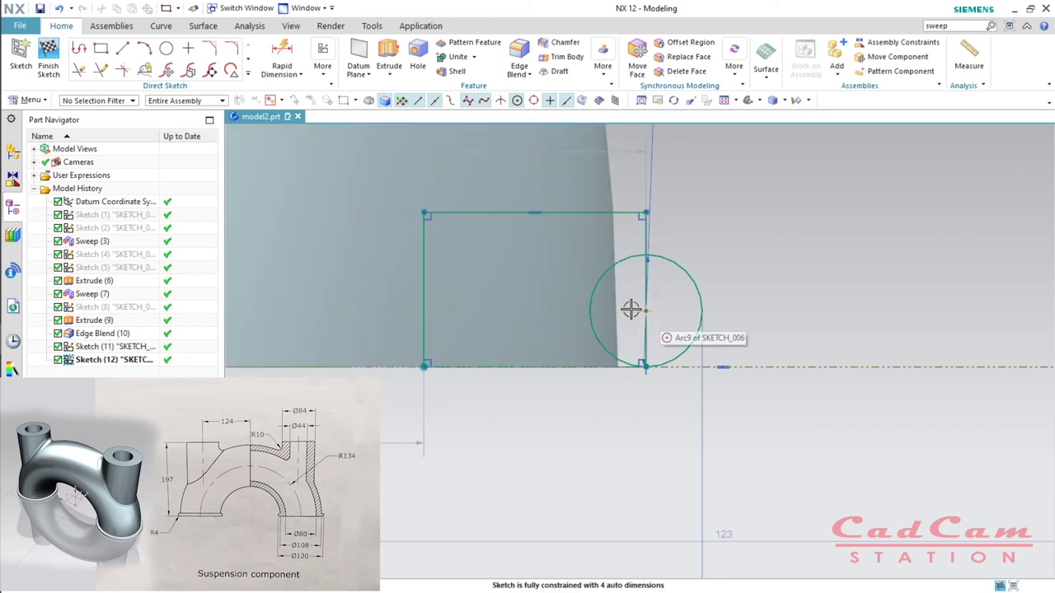
pyautogui.click(574, 255)
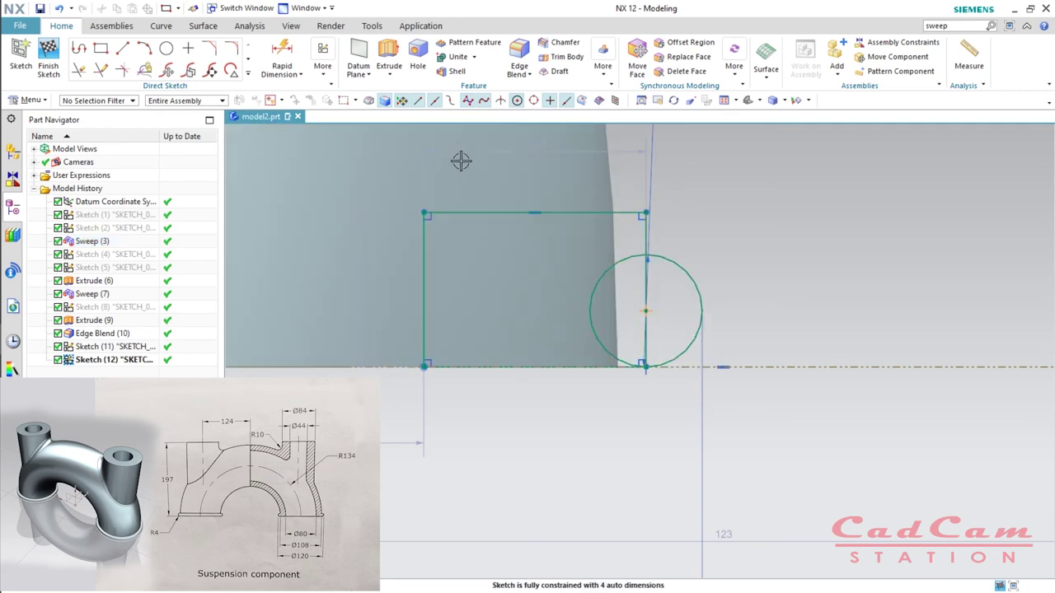
pyautogui.press('c')
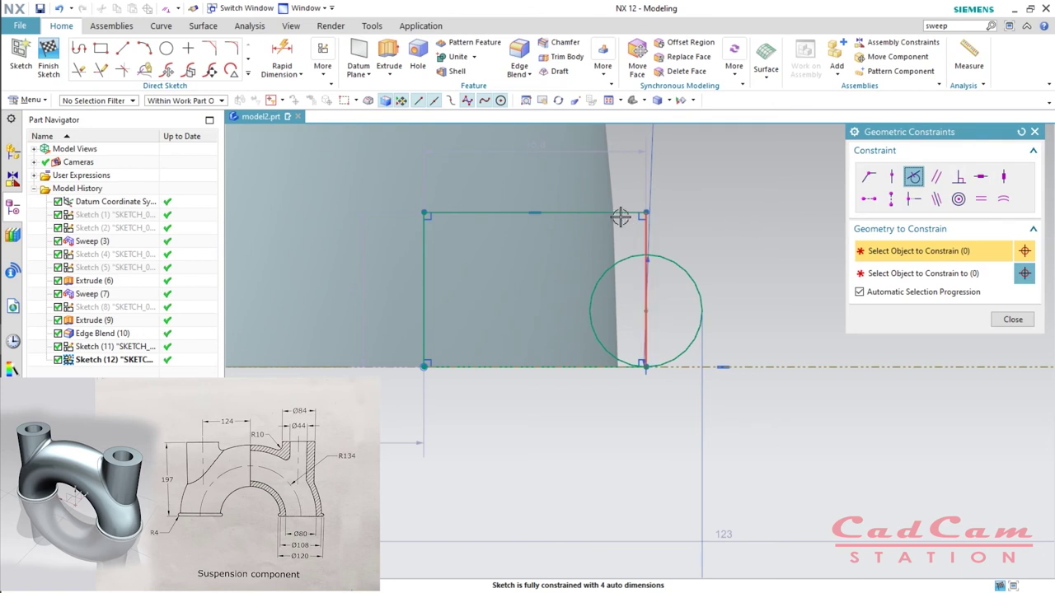
pyautogui.click(623, 214)
pyautogui.click(633, 253)
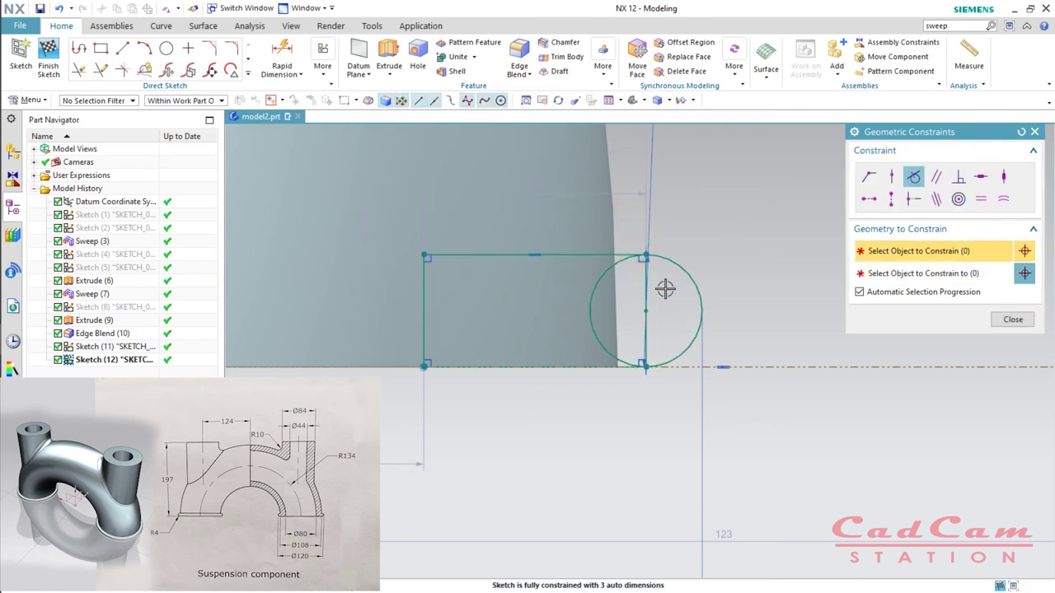
pyautogui.press('Escape')
# Stretch the rectangle's outer side beyond the circle, then trim that side, the upper edge's overhang and the circle's inner half.
pyautogui.moveTo(648, 333); pyautogui.dragTo(744, 335)
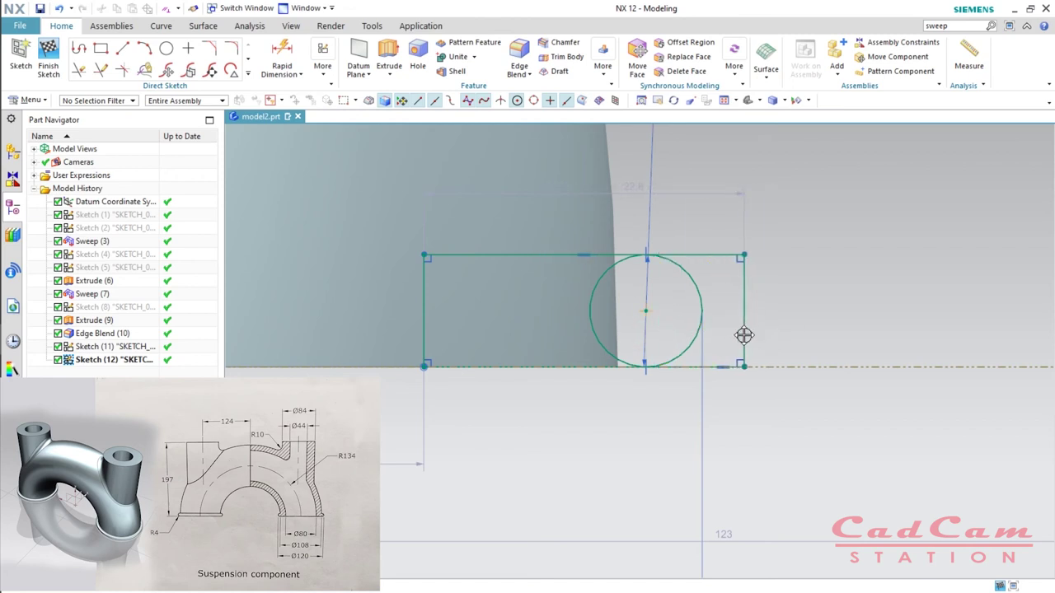
pyautogui.press('t')
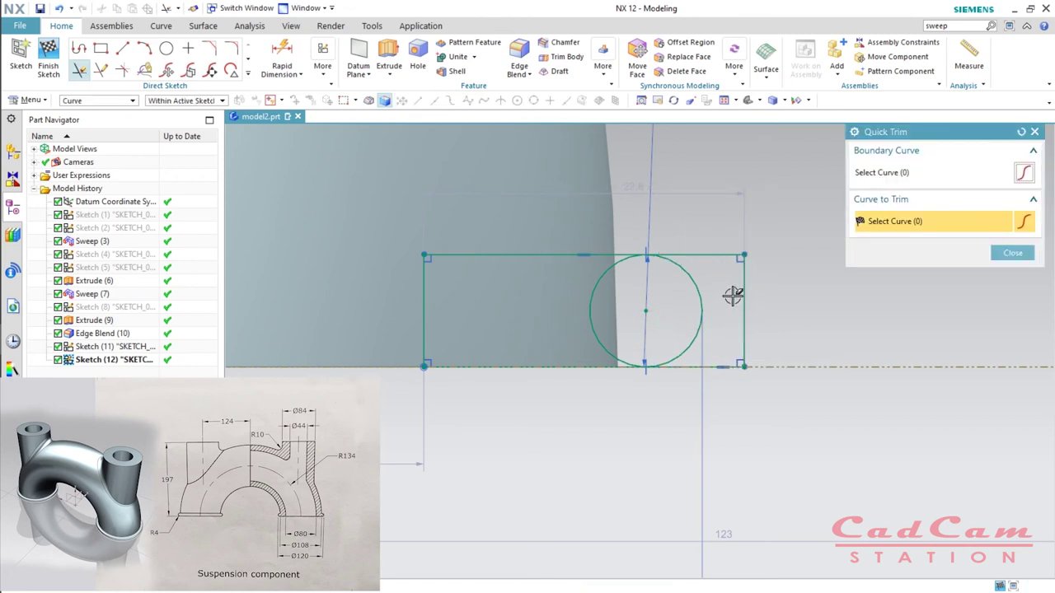
pyautogui.click(742, 289)
pyautogui.click(726, 255)
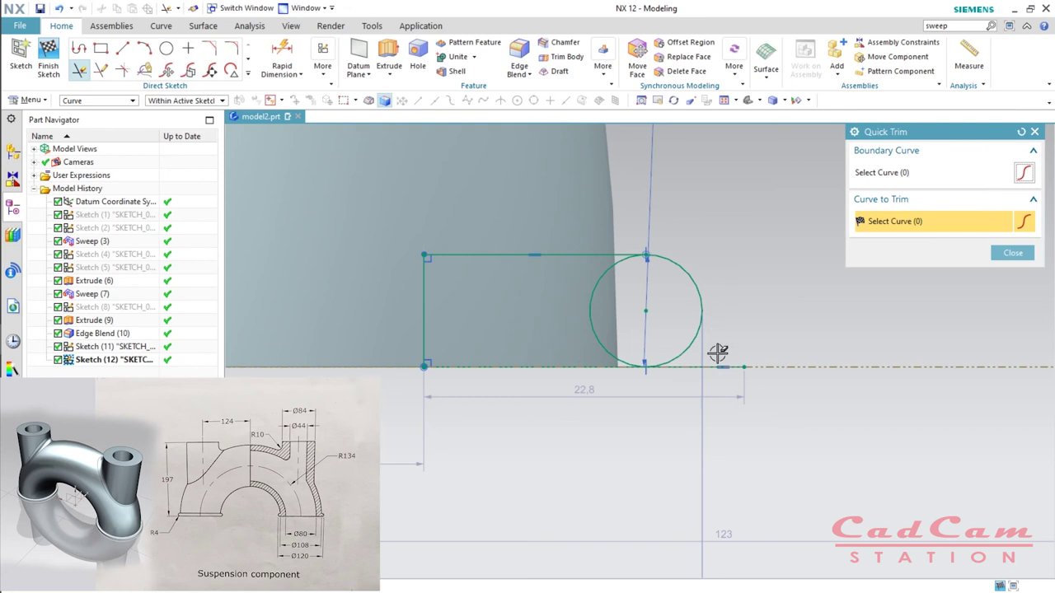
pyautogui.click(595, 337)
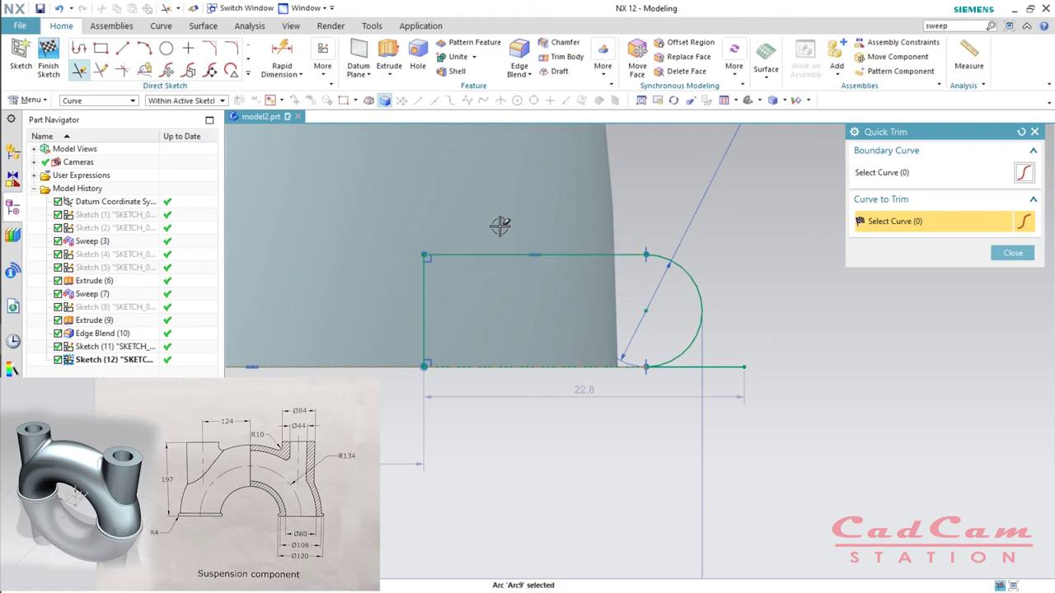
pyautogui.press('Escape')
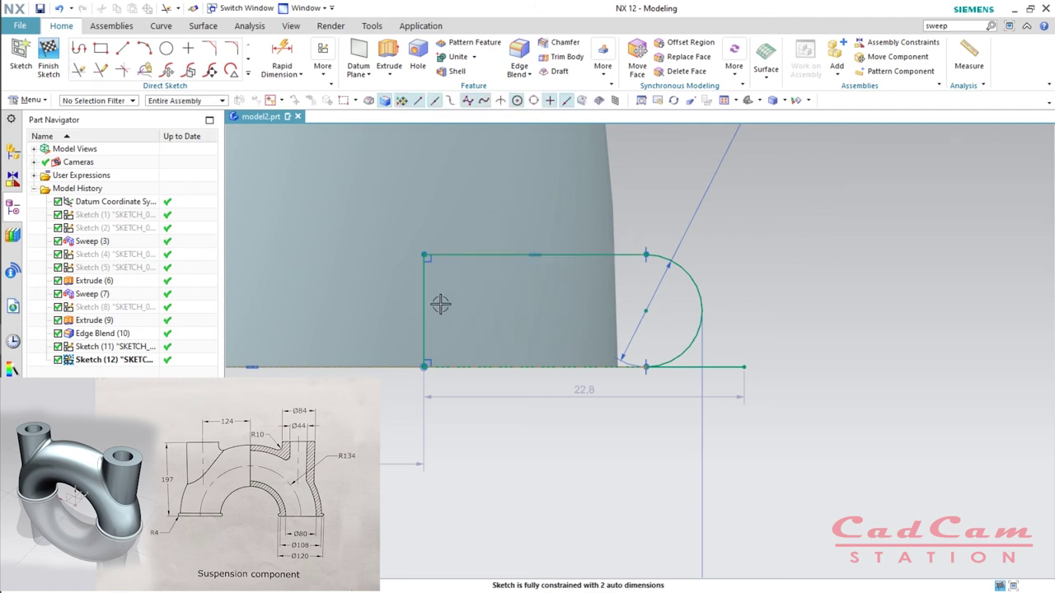
# Move the rim profile's inner side outward to about 51 mm from the vertical line.
pyautogui.moveTo(425, 299); pyautogui.dragTo(587, 298)
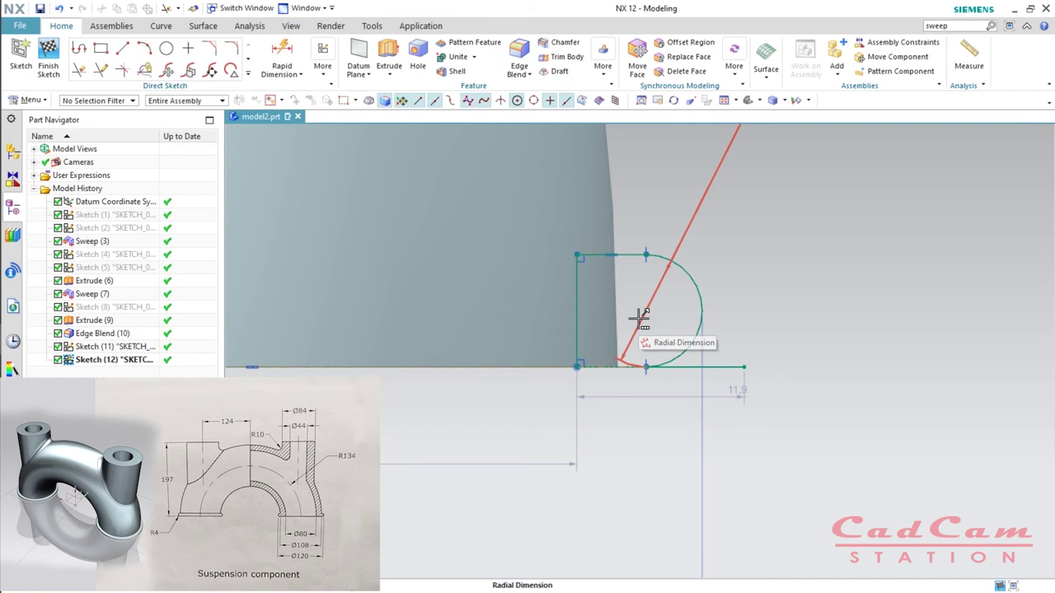
pyautogui.scroll(-5, 660, 412)
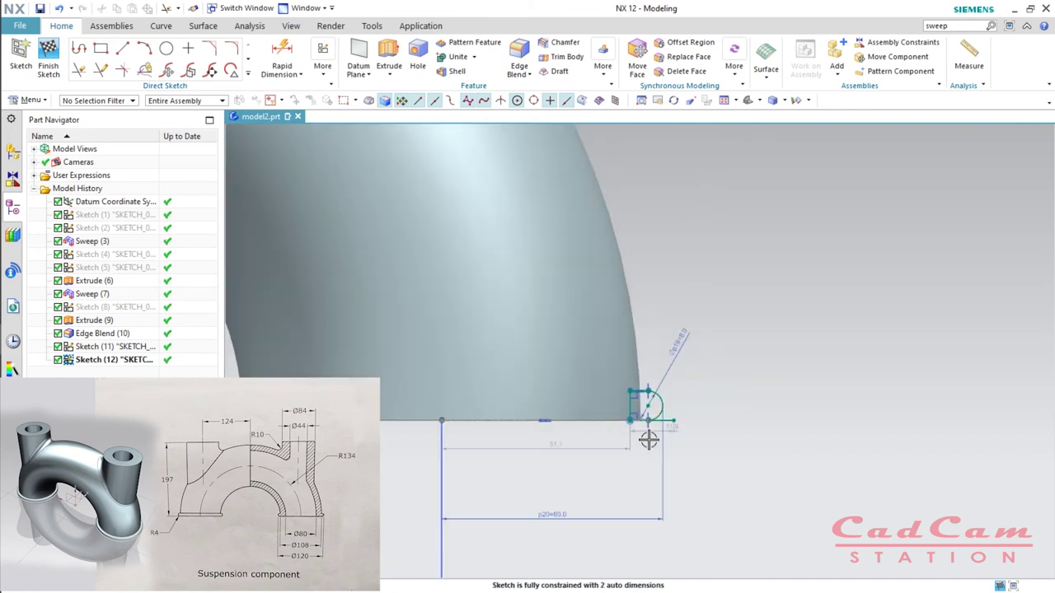
pyautogui.scroll(-3, 649, 440)
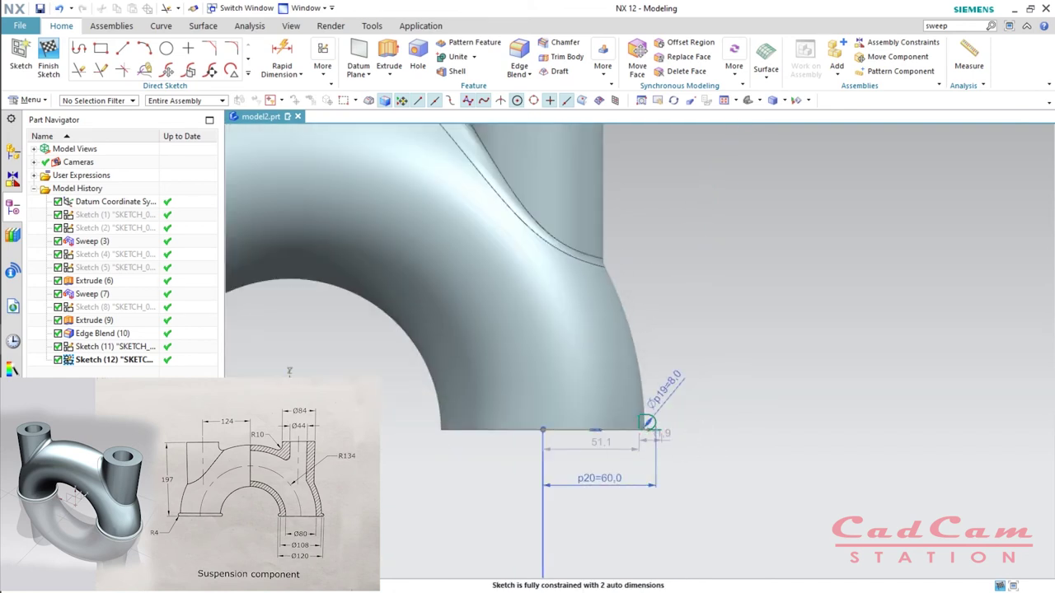
# Revolve the rim profile 360° about the vertical line as a separate body with Boolean set to None.
pyautogui.click(389, 74)
pyautogui.click(406, 107)
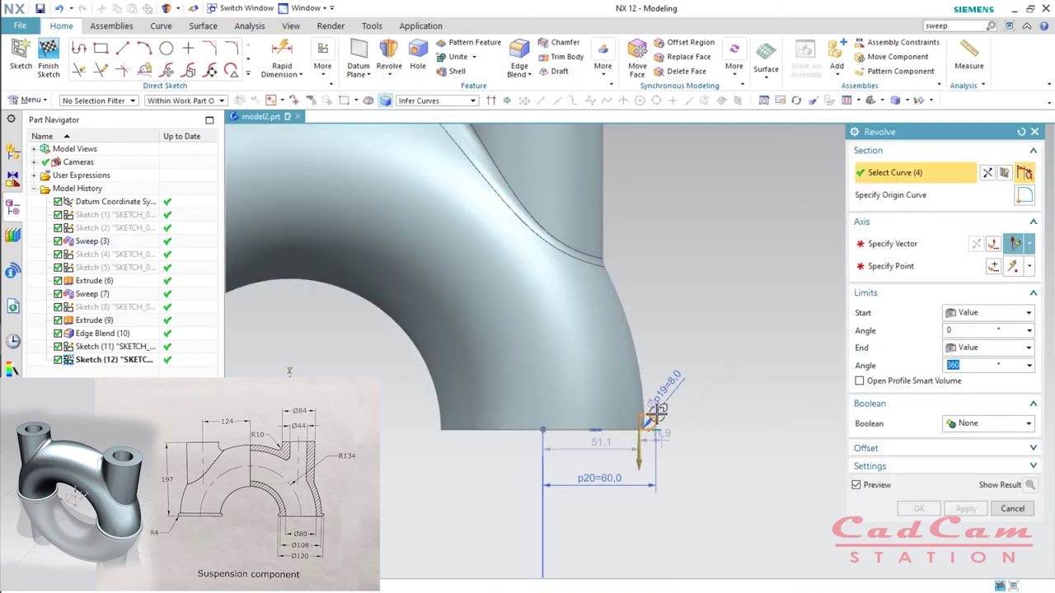
pyautogui.click(904, 248)
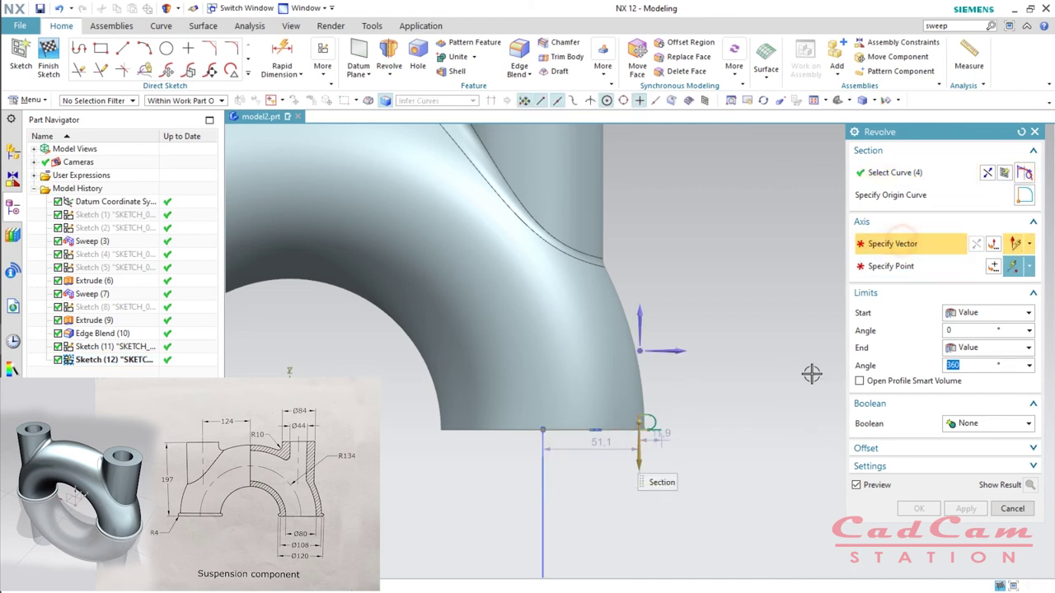
pyautogui.click(542, 476)
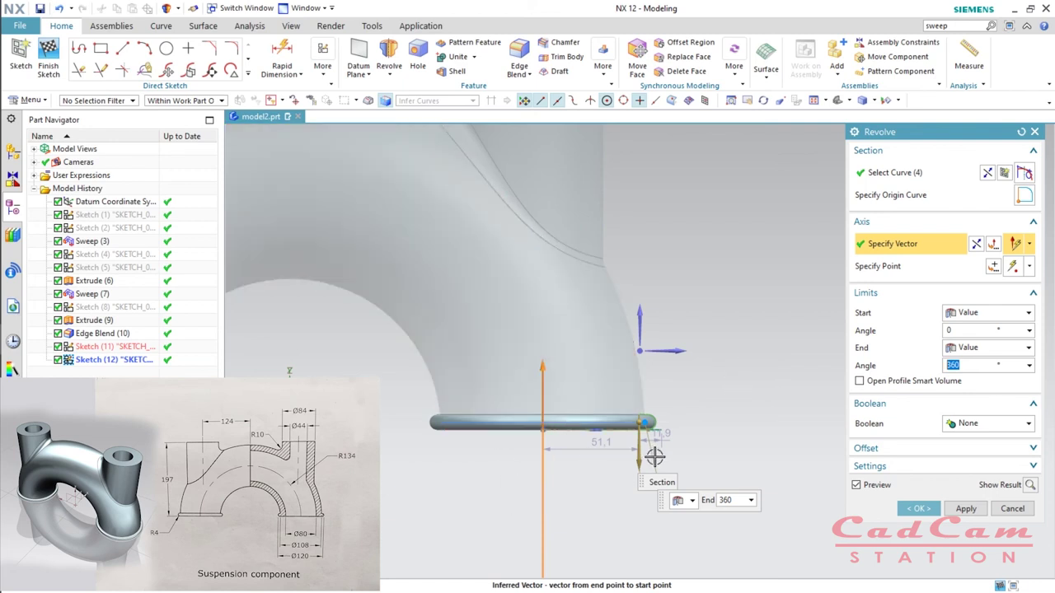
pyautogui.moveTo(725, 434); pyautogui.dragTo(696, 466, button='middle')
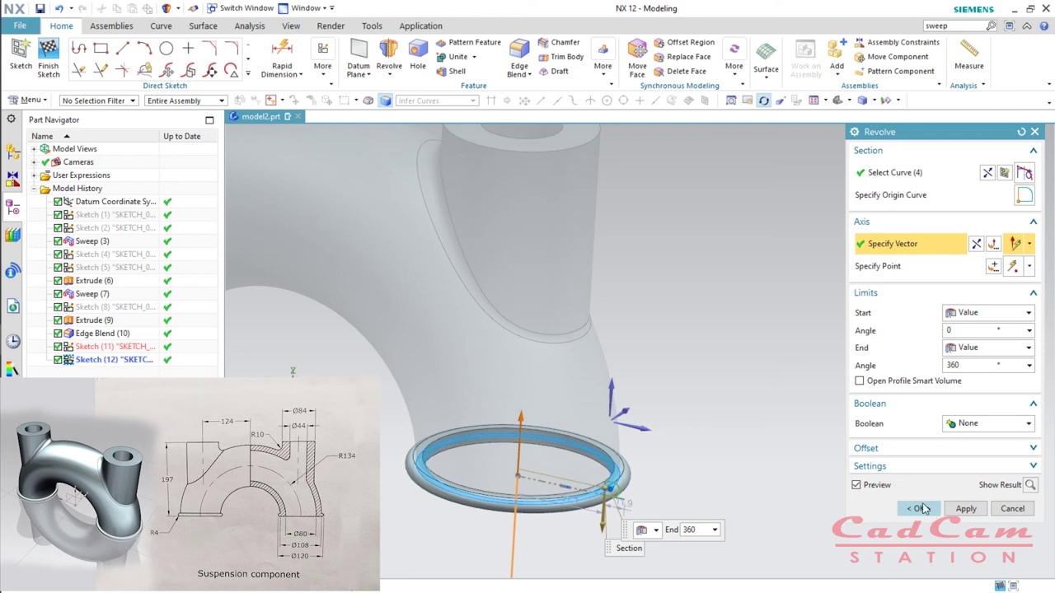
pyautogui.click(994, 424)
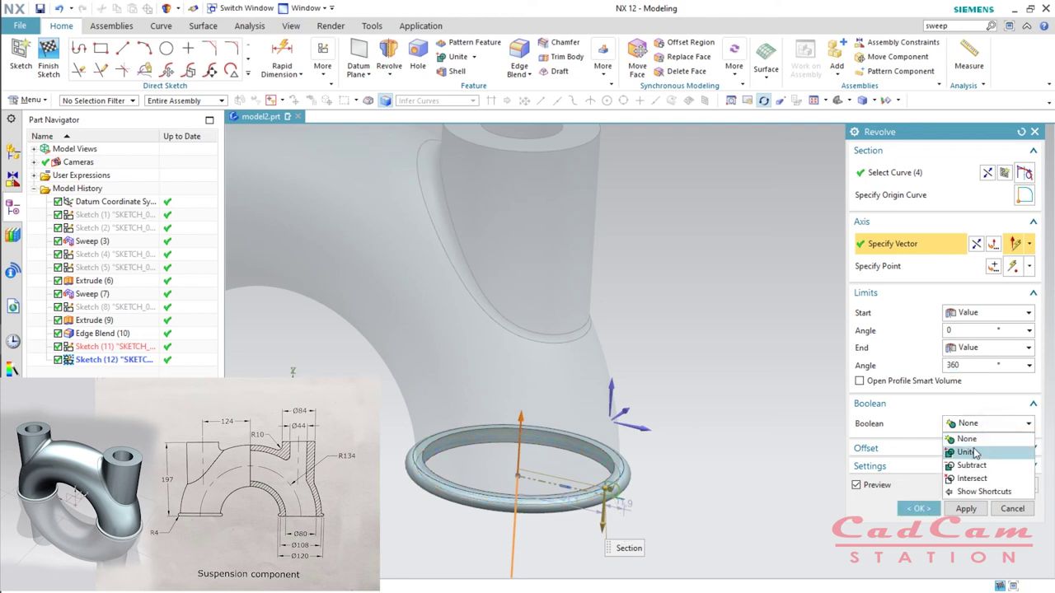
pyautogui.click(960, 438)
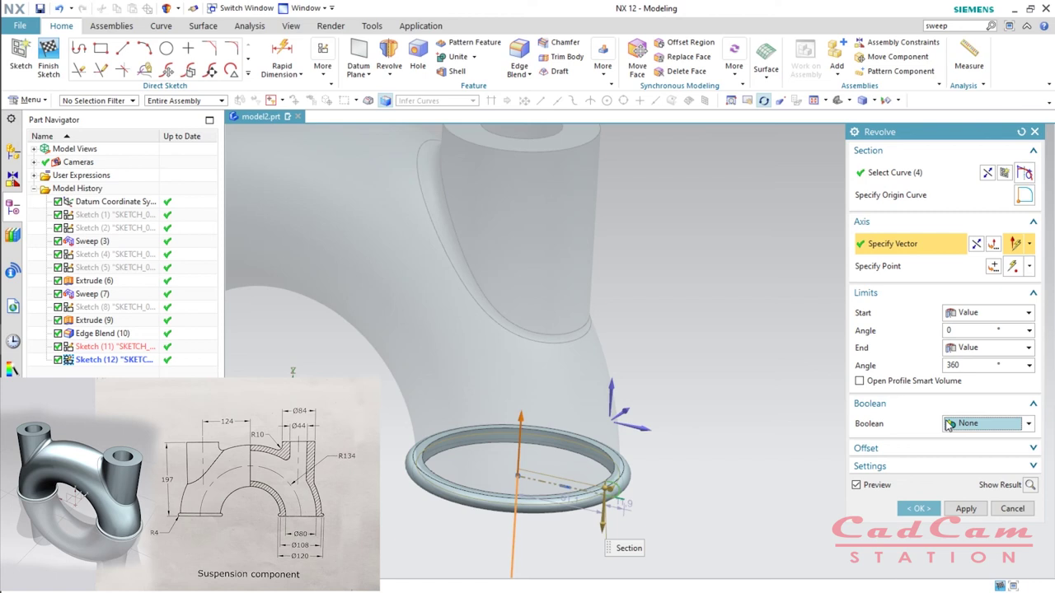
pyautogui.click(919, 509)
# Mirror the revolved rim feature across the coordinate system's YZ plane onto the tube's other end.
pyautogui.press('Home')
pyautogui.scroll(-2, 802, 418)
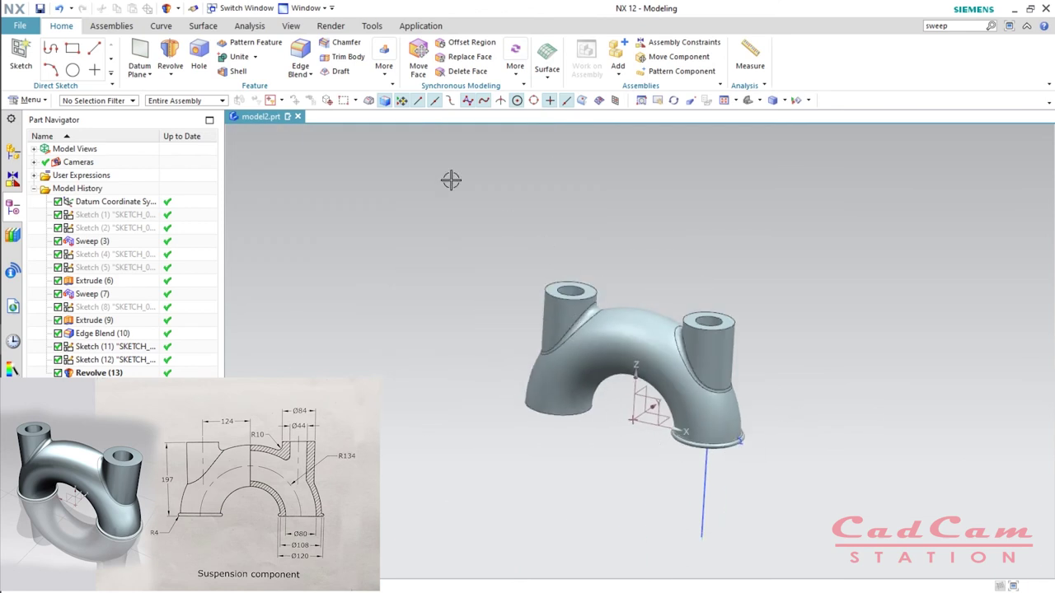
pyautogui.click(394, 79)
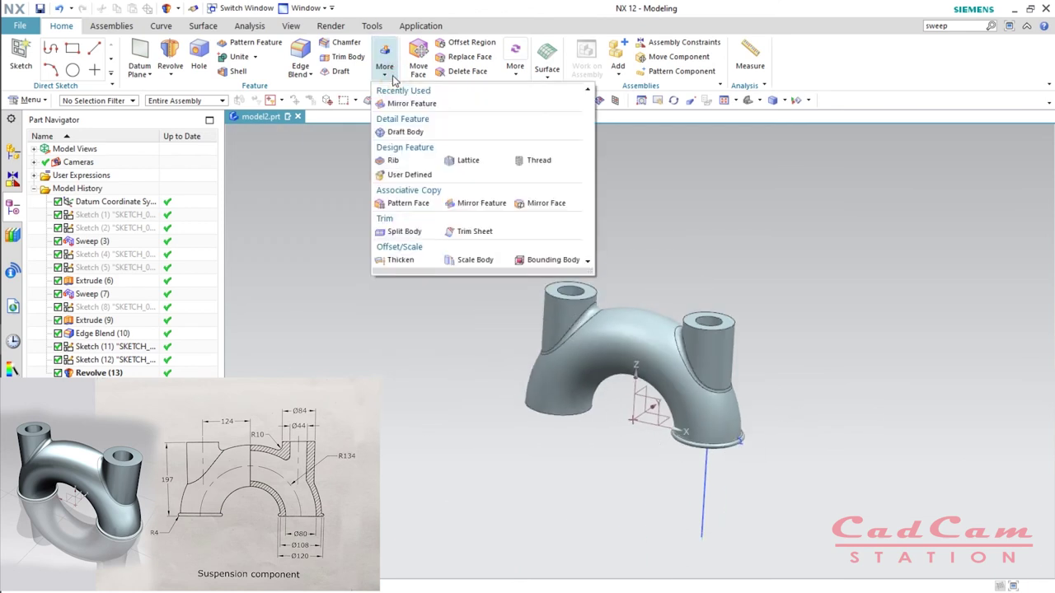
pyautogui.click(488, 205)
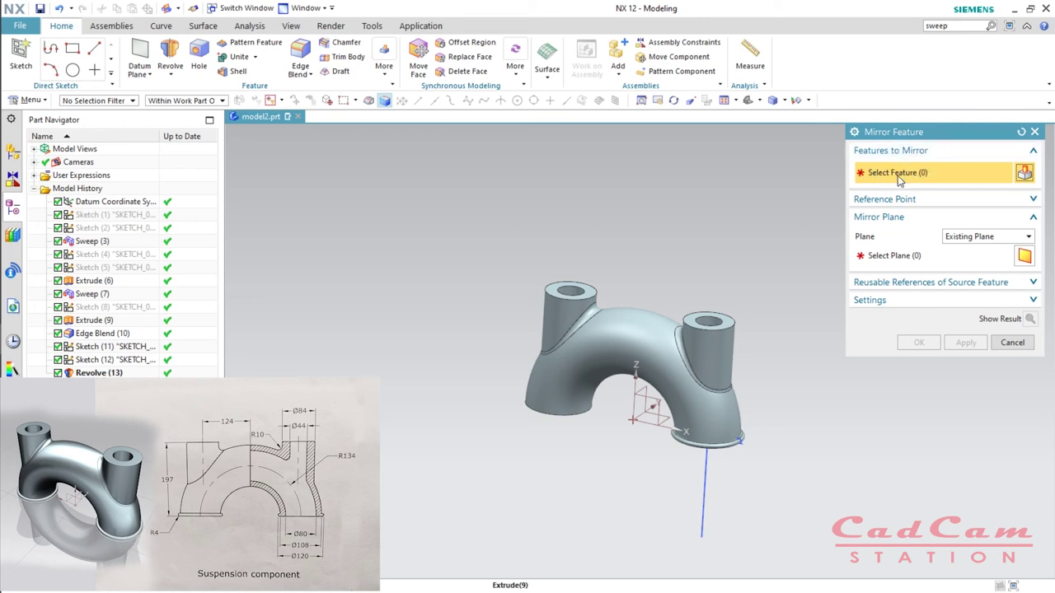
pyautogui.scroll(5, 747, 447)
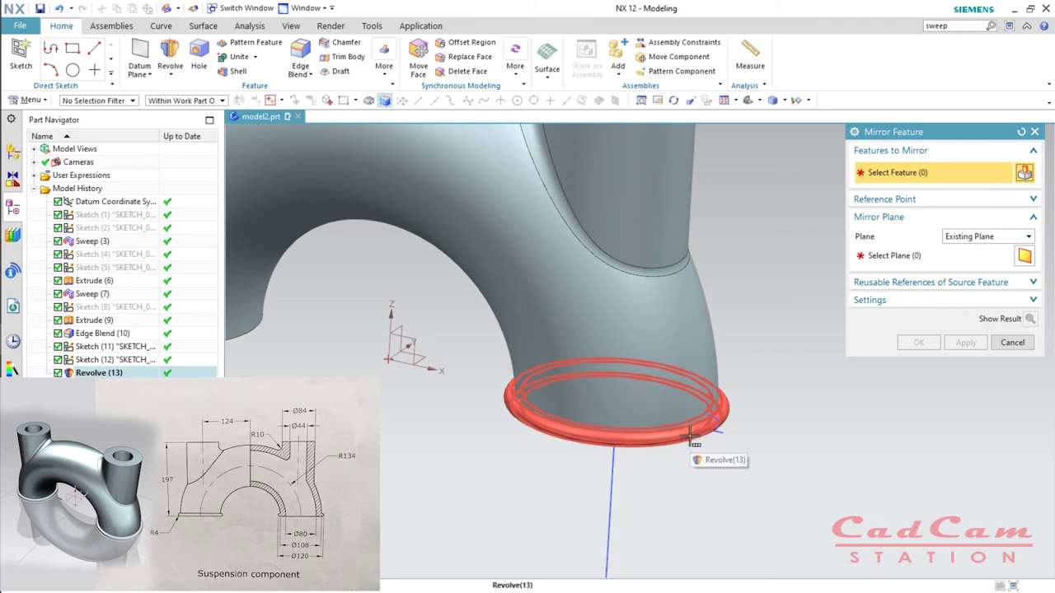
pyautogui.click(690, 436)
pyautogui.click(752, 446)
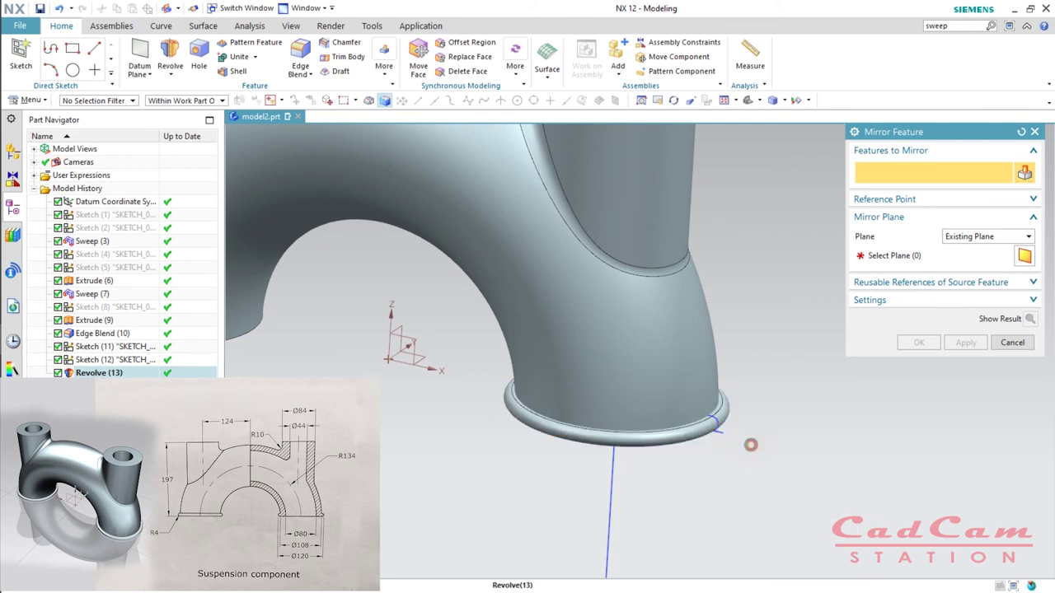
pyautogui.scroll(-4, 751, 445)
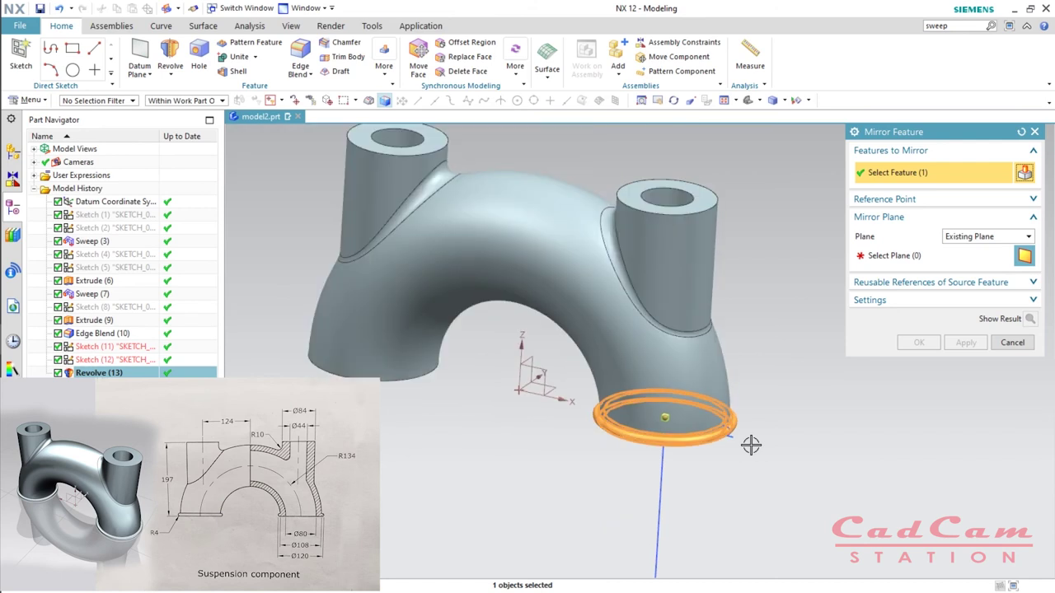
pyautogui.click(920, 259)
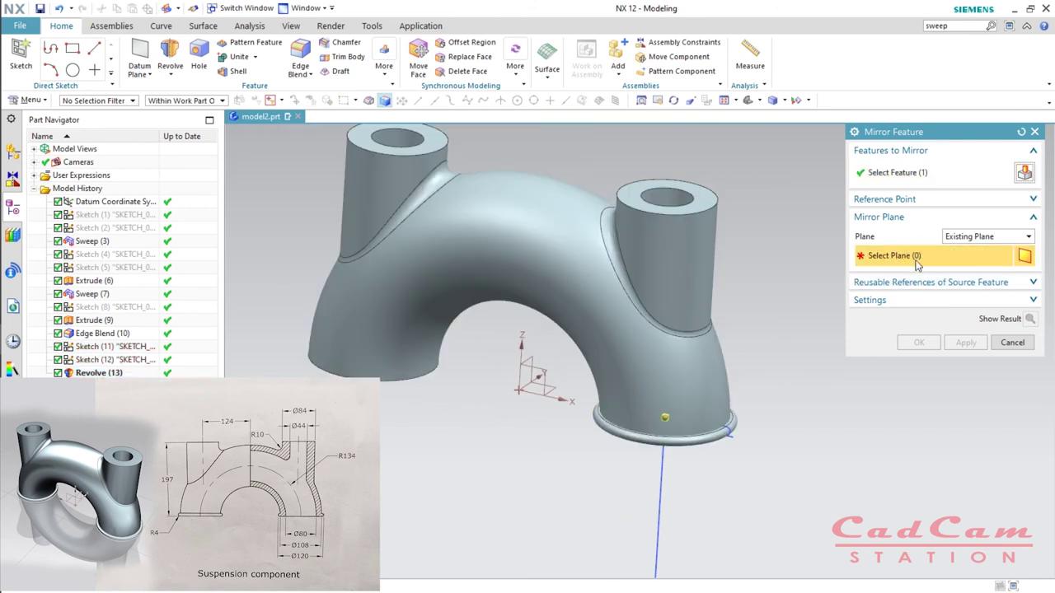
pyautogui.click(533, 357)
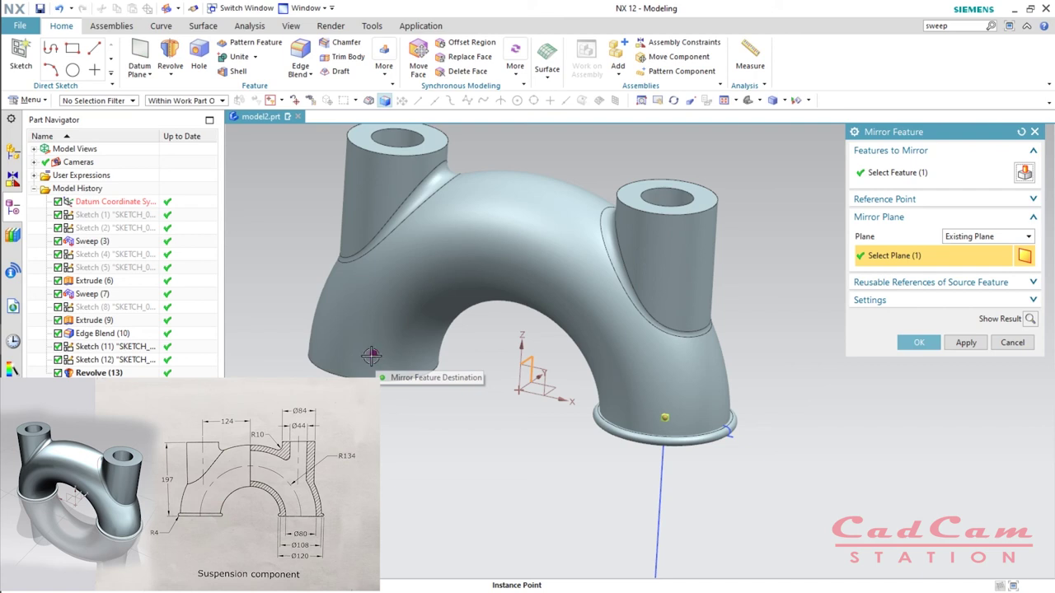
pyautogui.click(919, 342)
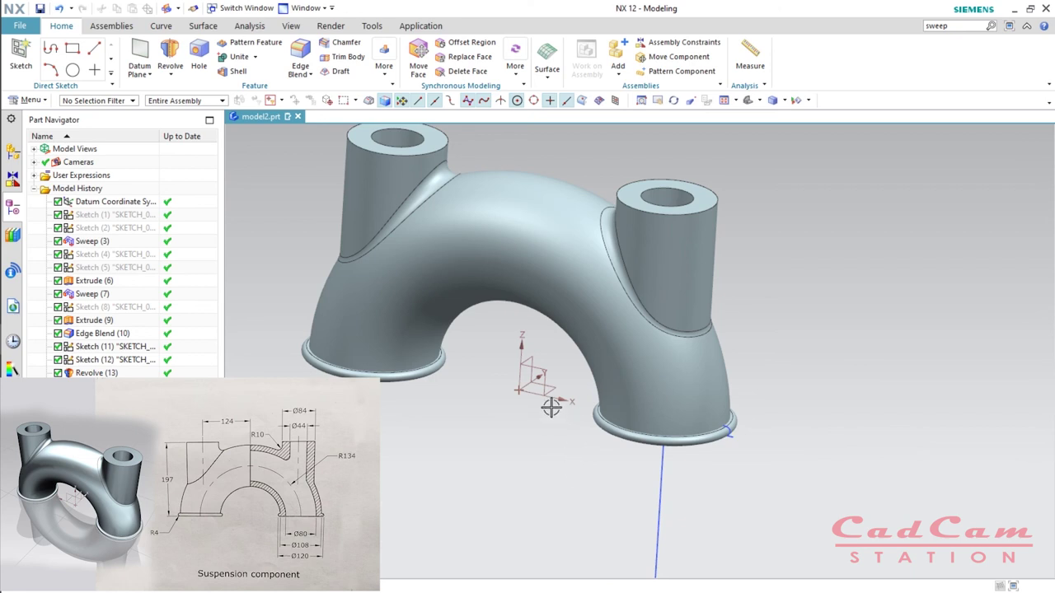
# Create a one-plane section view of the part and try the axis orientations, settling on the Y plane.
pyautogui.scroll(-3, 569, 420)
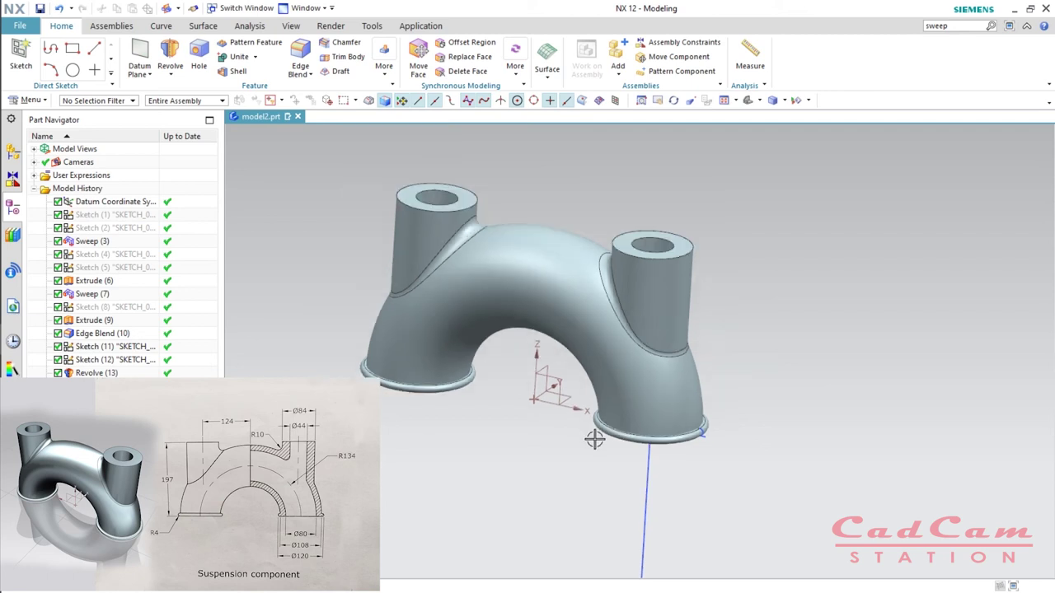
pyautogui.scroll(2, 546, 388)
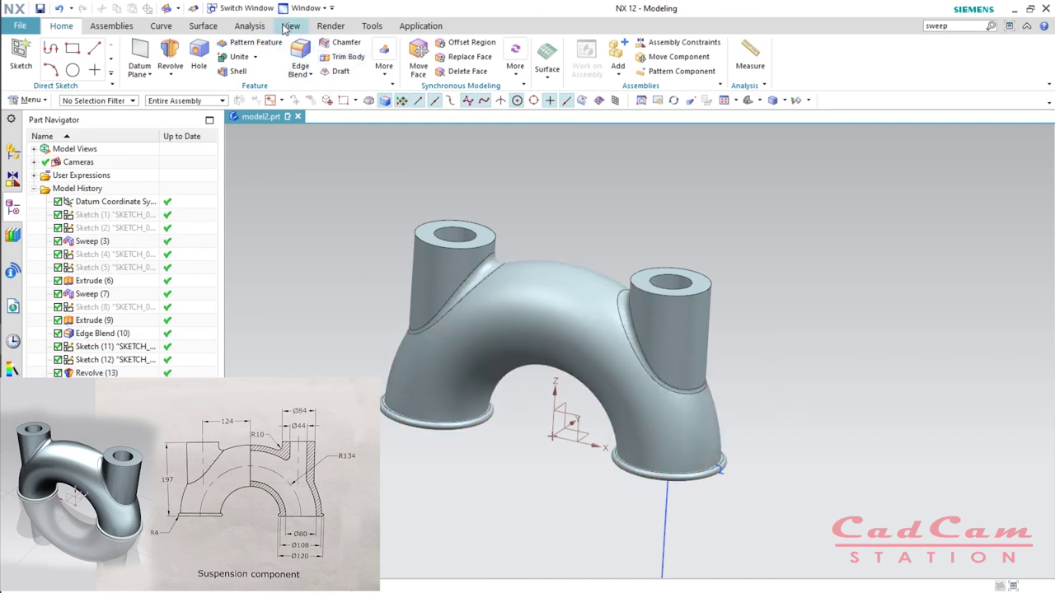
pyautogui.click(287, 27)
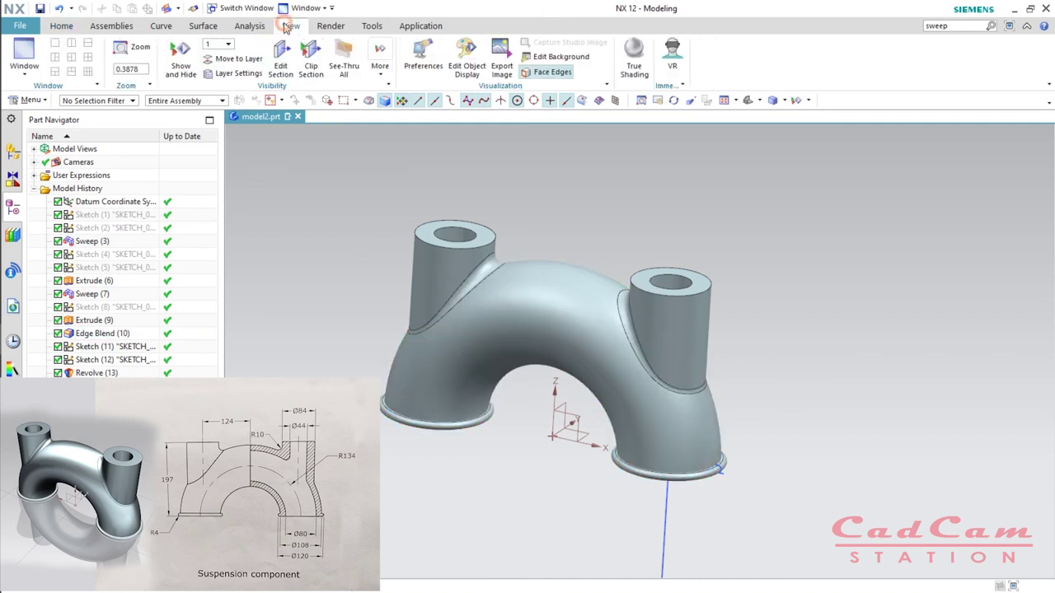
pyautogui.click(316, 55)
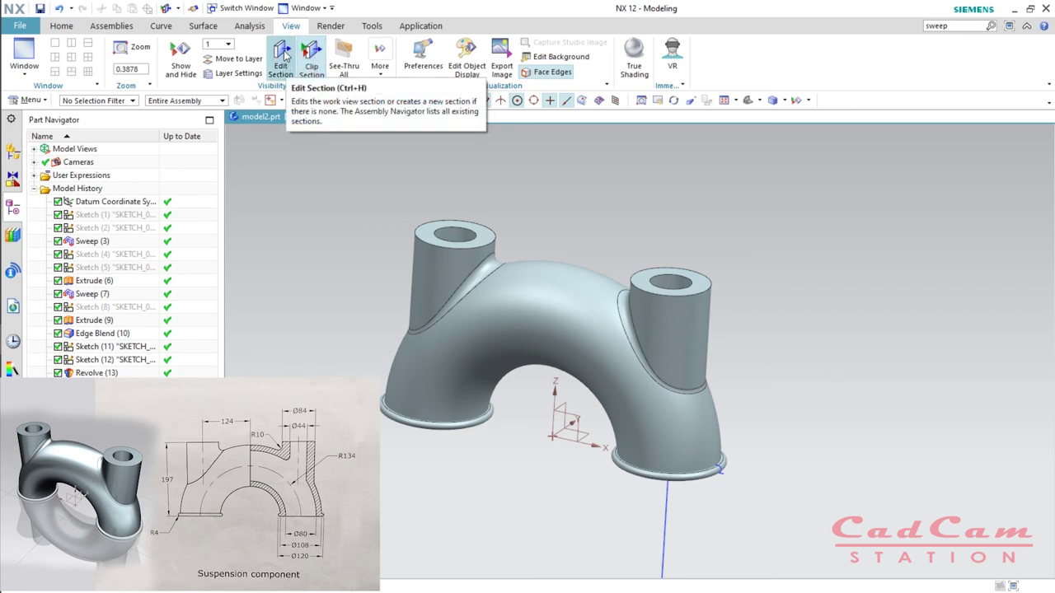
pyautogui.click(281, 56)
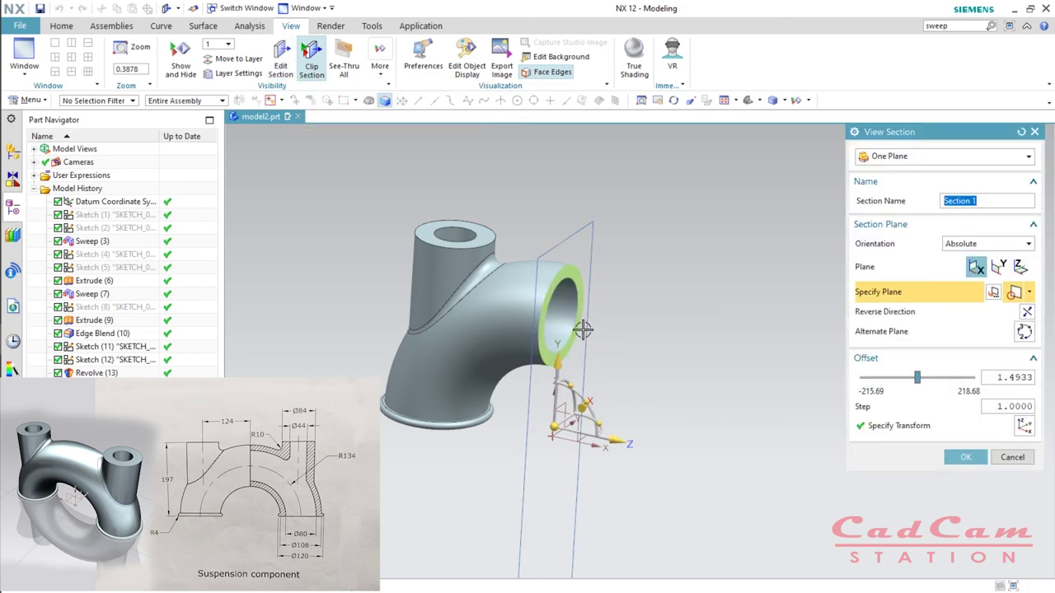
pyautogui.scroll(-2, 577, 312)
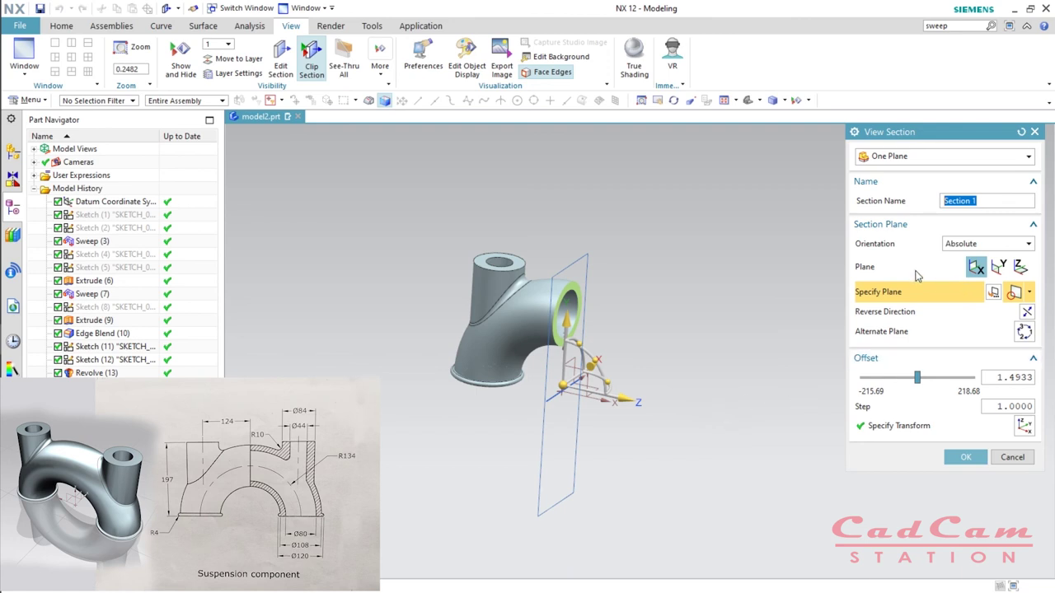
pyautogui.click(999, 266)
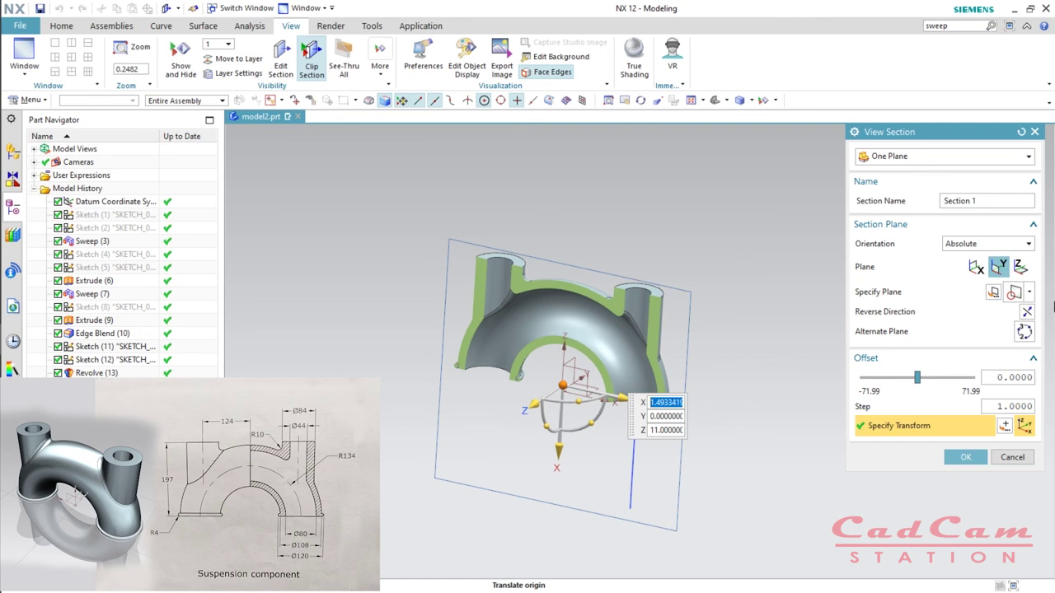
pyautogui.click(1022, 267)
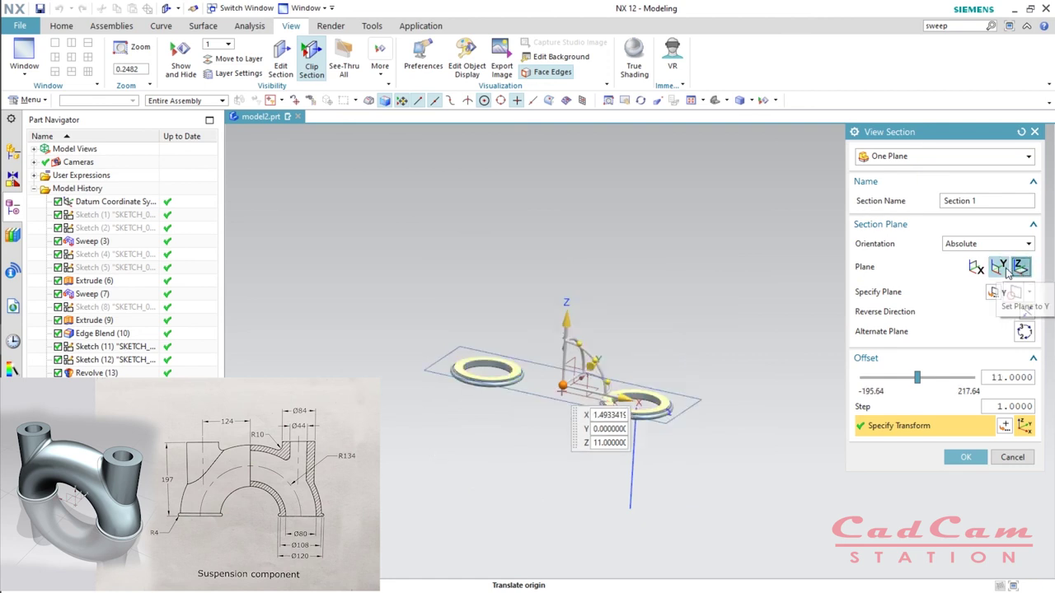
pyautogui.click(999, 266)
pyautogui.click(975, 266)
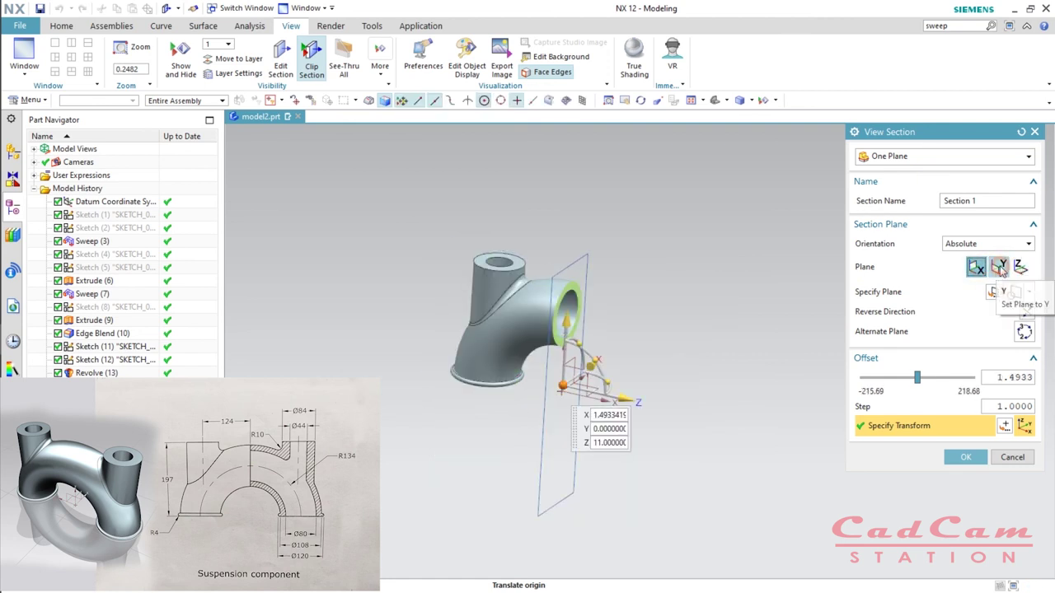
pyautogui.click(999, 266)
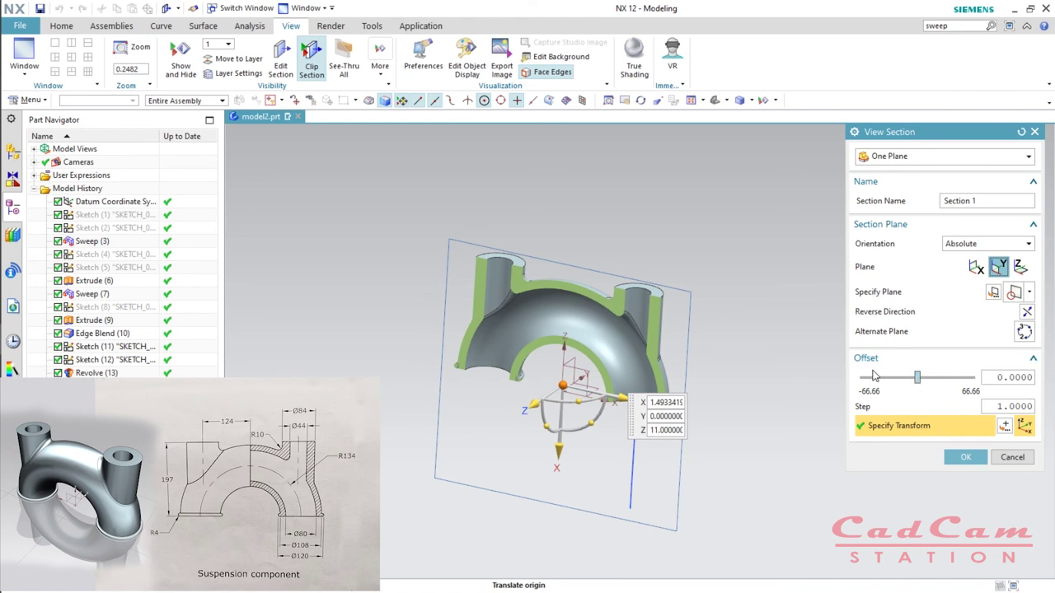
# Set the section plane's offset to 0, keep the One Plane type, and accept the section view.
pyautogui.moveTo(919, 379)
pyautogui.mouseDown()
pyautogui.moveTo(942, 379)
pyautogui.moveTo(920, 386)
pyautogui.mouseUp()
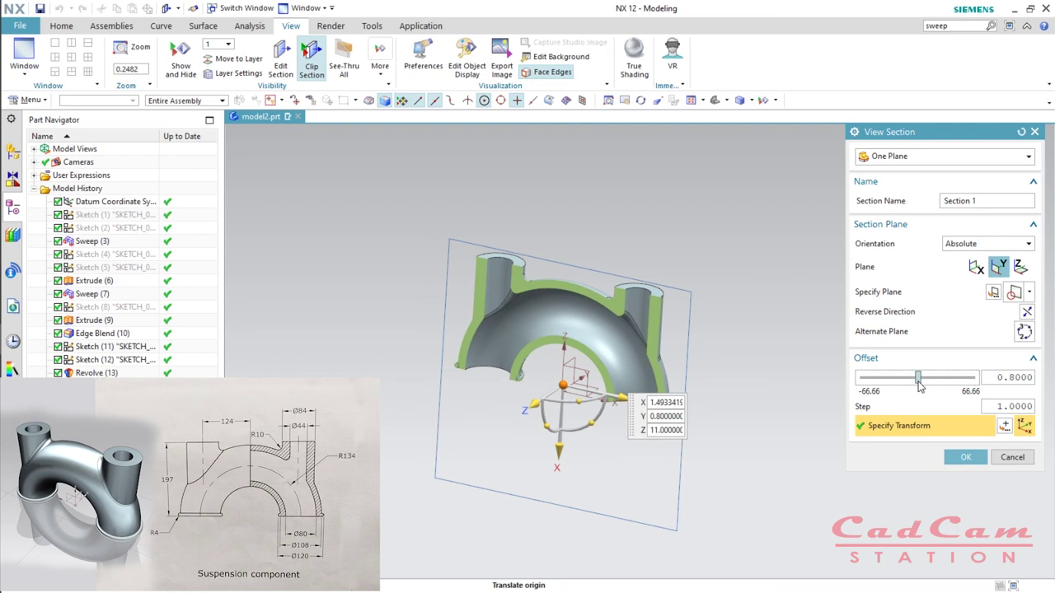
pyautogui.click(995, 380)
pyautogui.write('0')
pyautogui.press('Return')
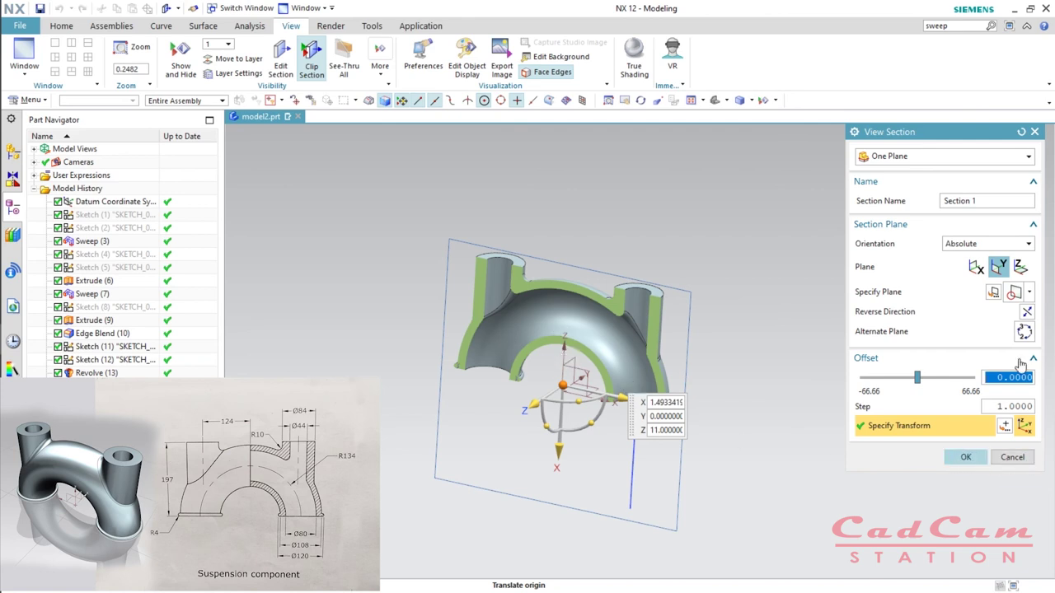
pyautogui.click(1029, 158)
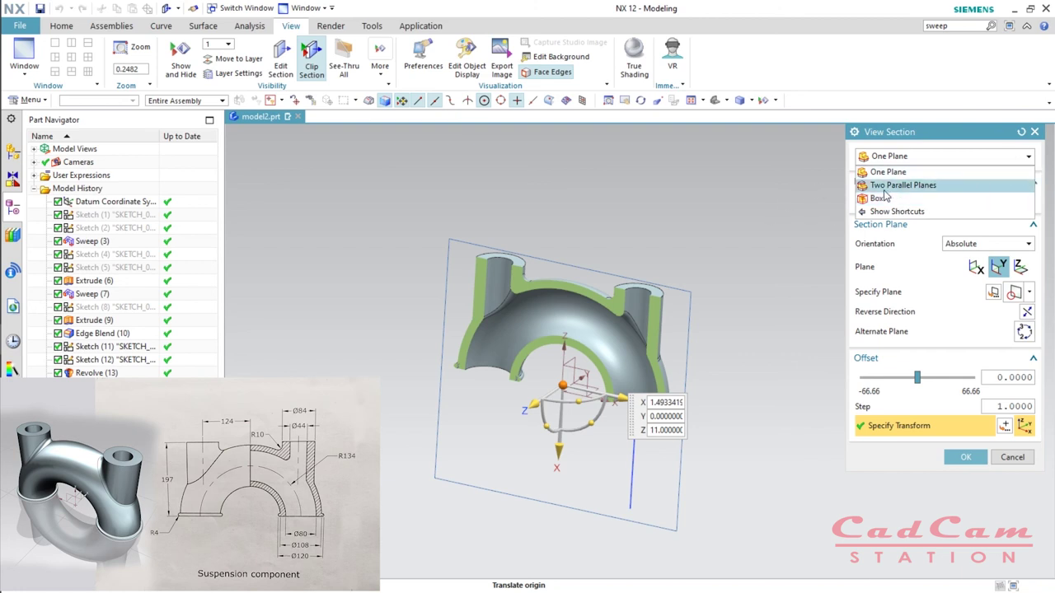
pyautogui.click(1031, 157)
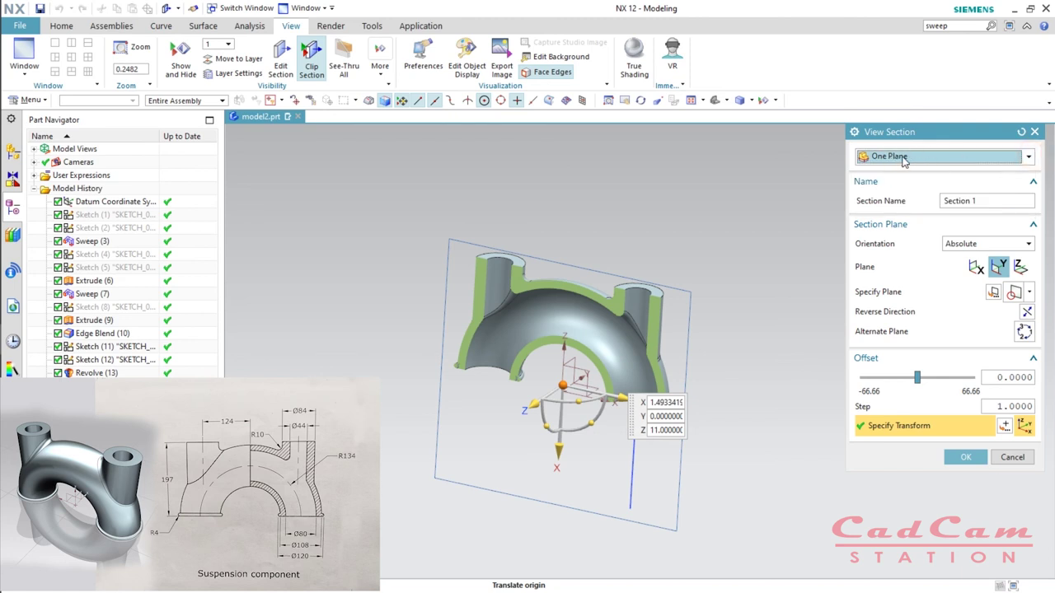
pyautogui.click(966, 459)
# Hide all sketches and coordinate systems so only the sectioned bodies are displayed.
pyautogui.scroll(1, 654, 443)
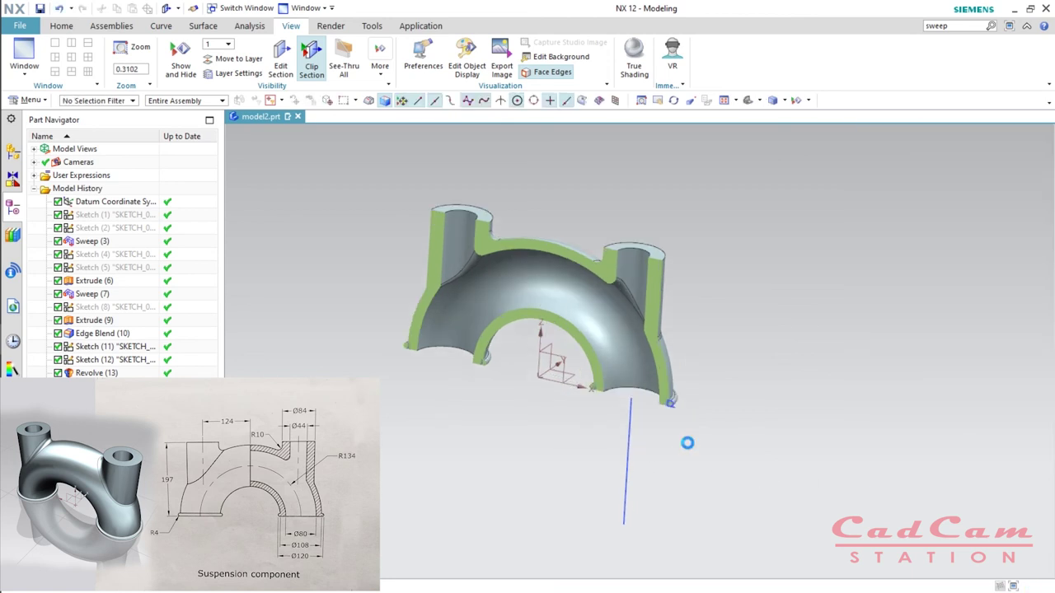
pyautogui.hotkey('ctrl', 'w')
pyautogui.click(1010, 232)
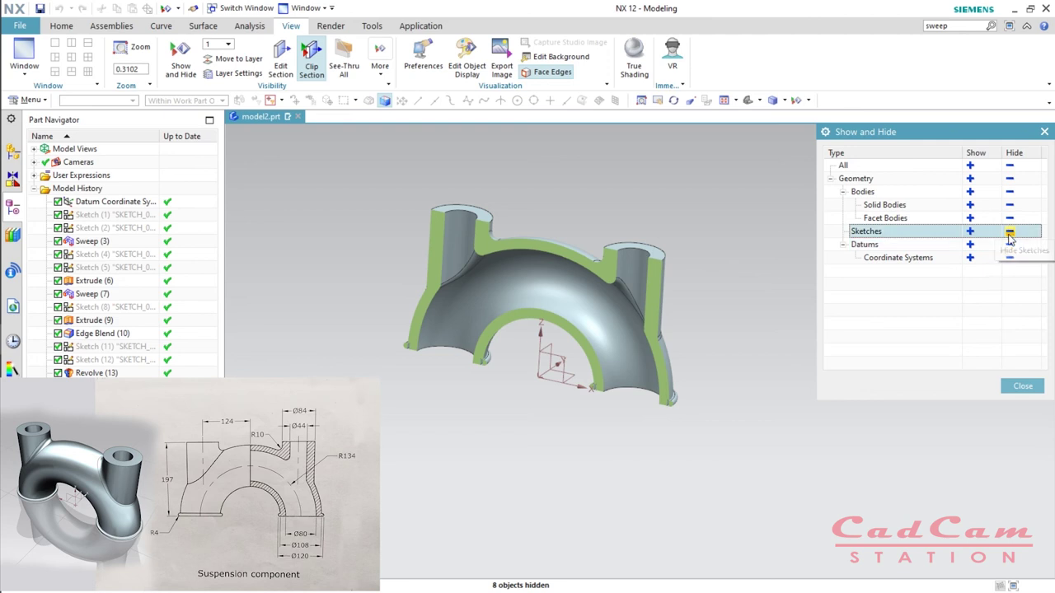
pyautogui.click(1009, 258)
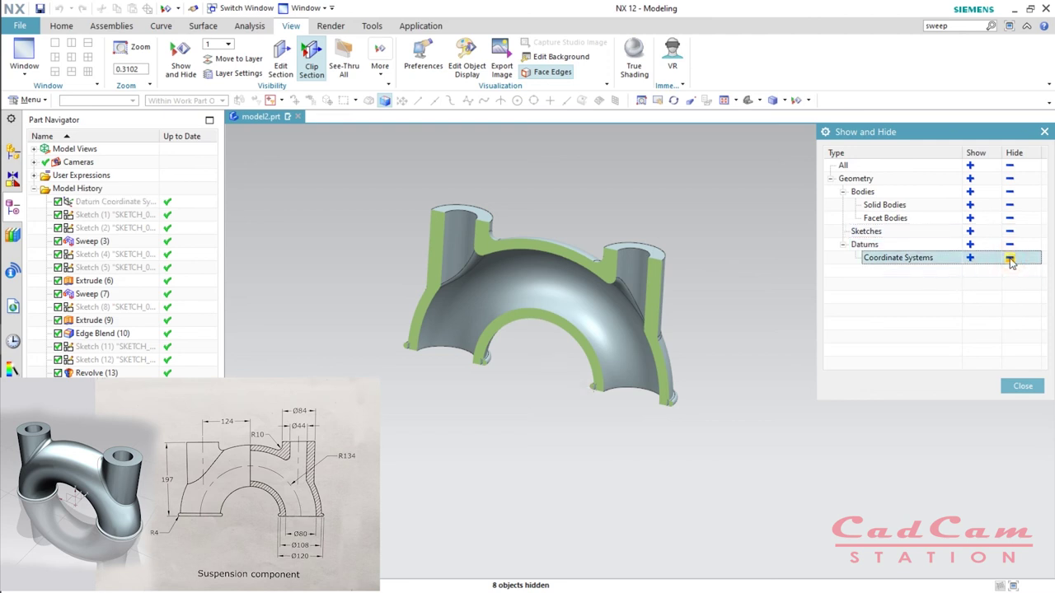
pyautogui.click(1021, 387)
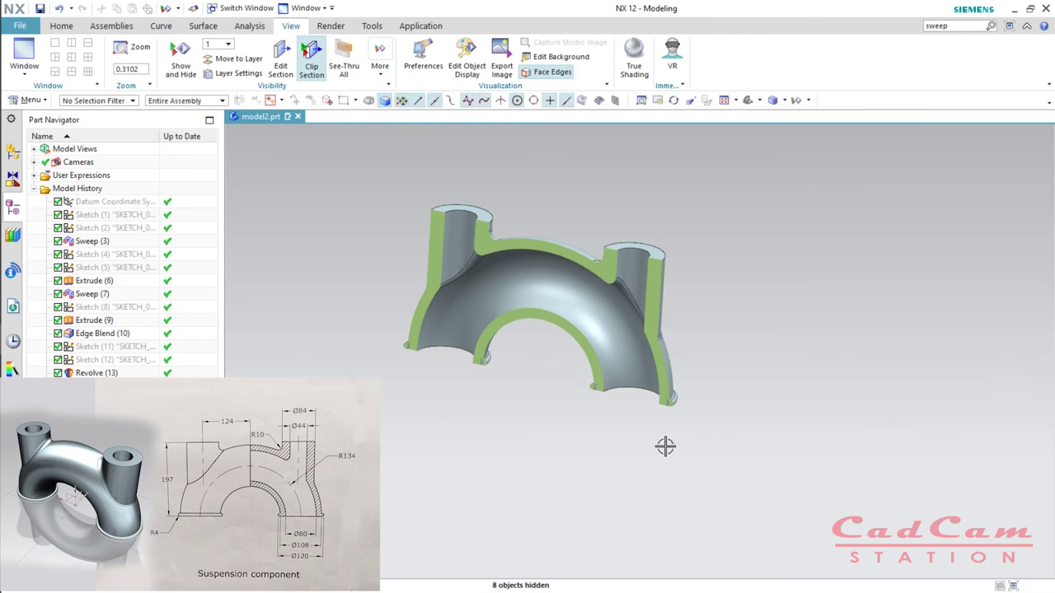
# Examine in the section view how the rims meet the tube wall at both ends.
pyautogui.scroll(10, 679, 407)
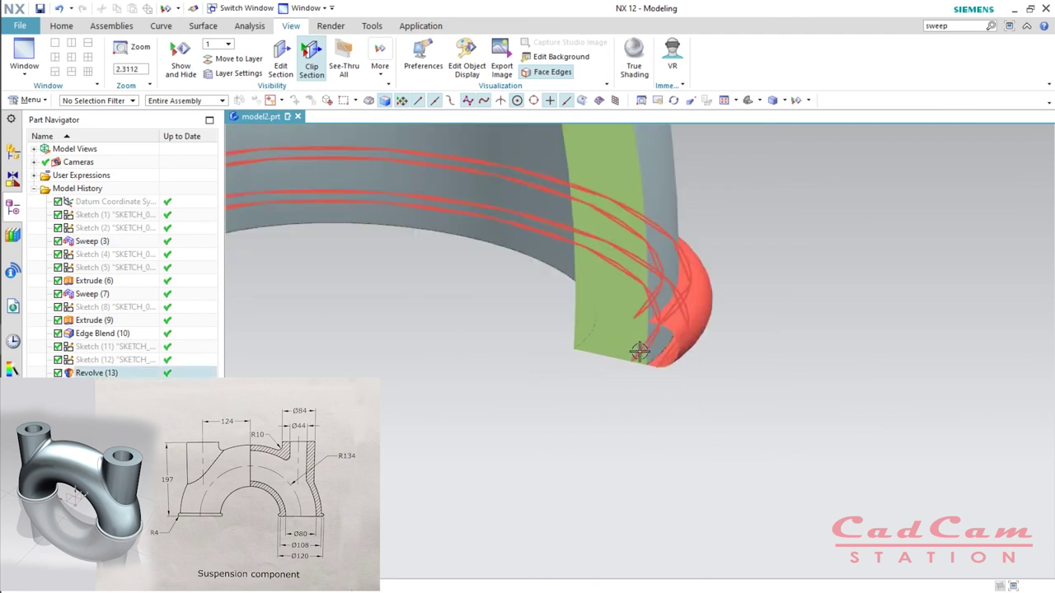
pyautogui.scroll(-6, 651, 353)
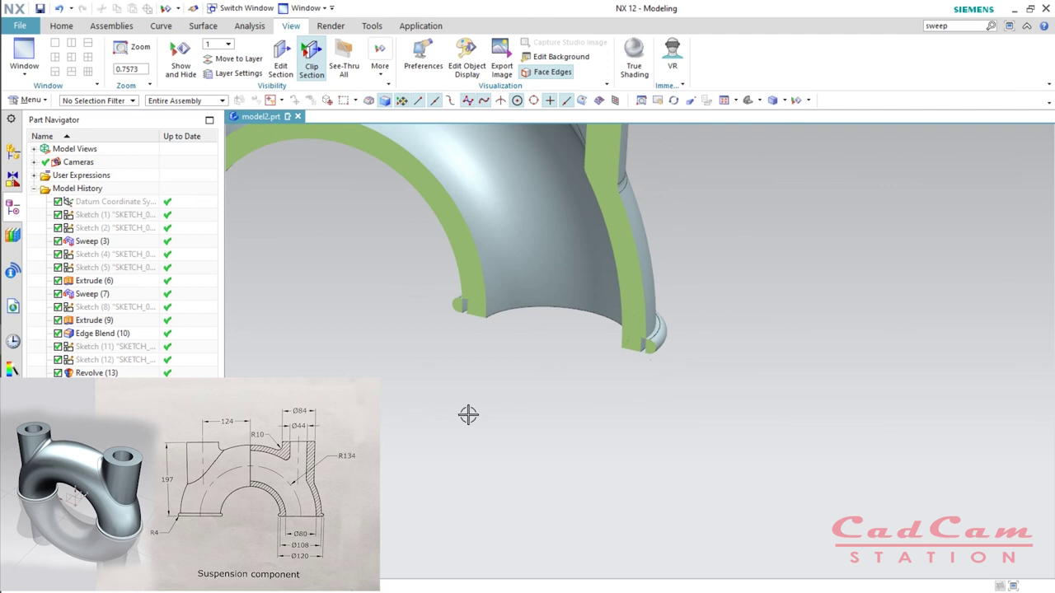
pyautogui.scroll(-4, 620, 437)
pyautogui.scroll(3, 299, 296)
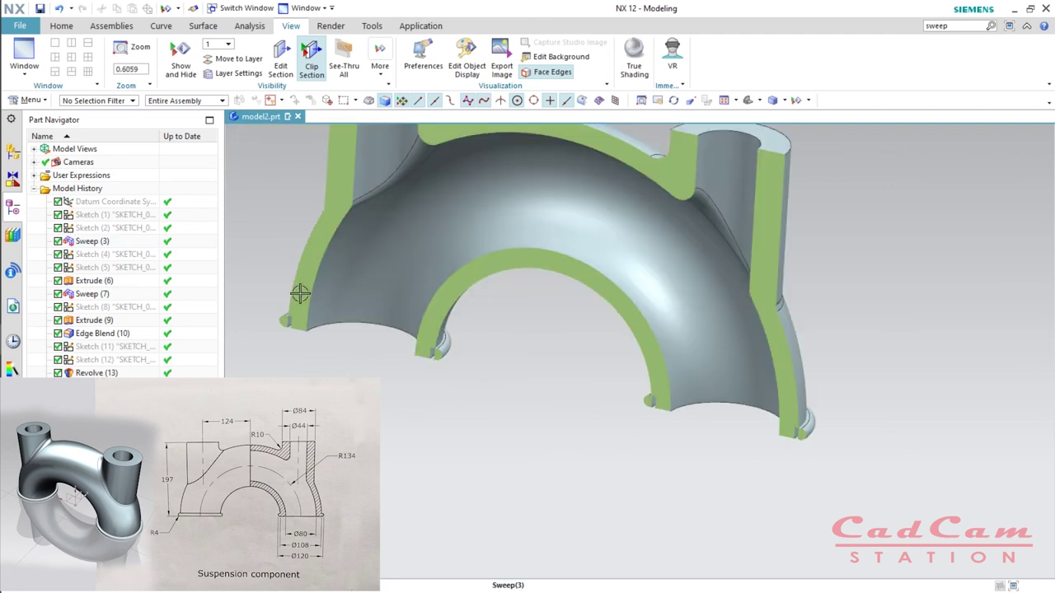
pyautogui.scroll(-2, 293, 292)
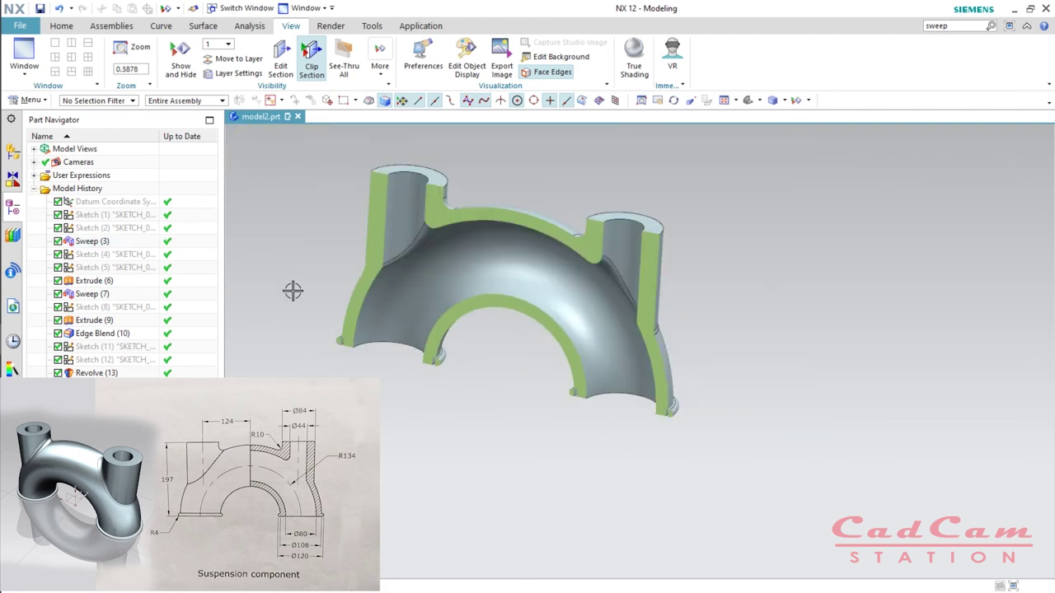
pyautogui.scroll(3, 293, 292)
pyautogui.scroll(-1, 431, 352)
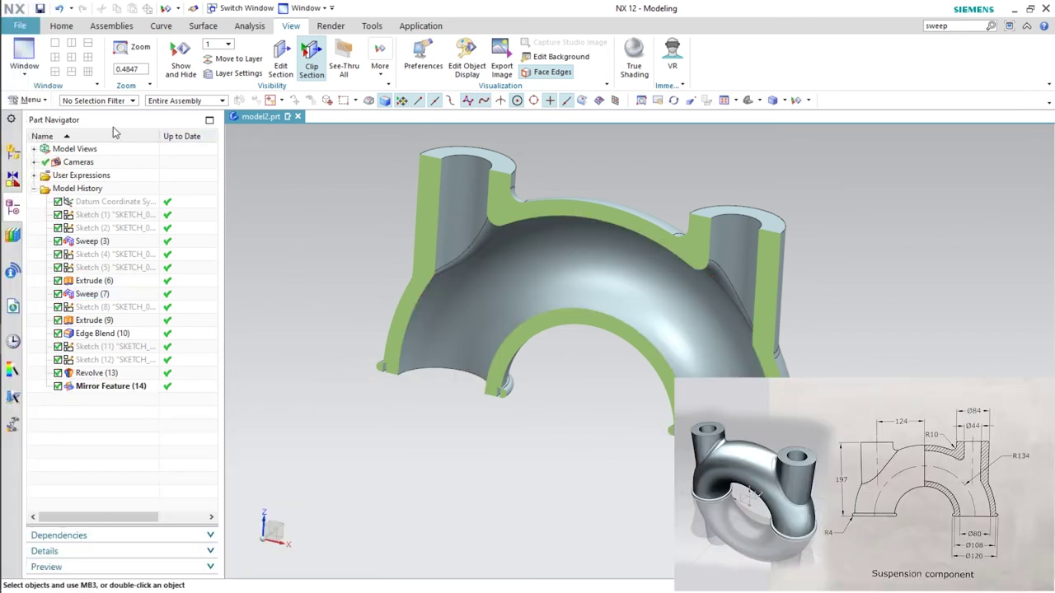
# Unite the main tube body with the revolved rim and the mirrored rim as tool bodies.
pyautogui.click(31, 100)
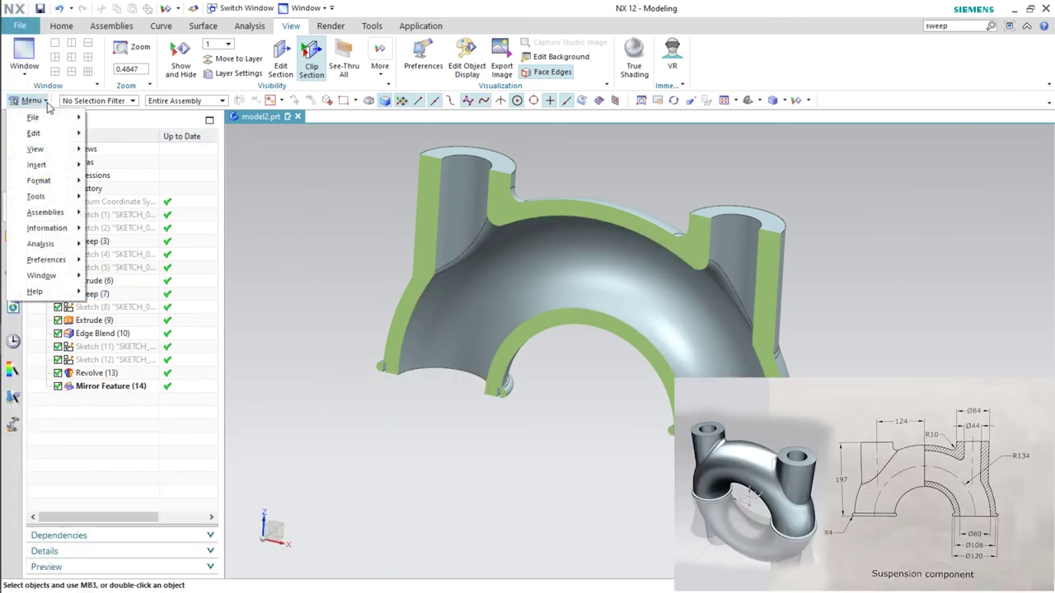
pyautogui.moveTo(51, 166)
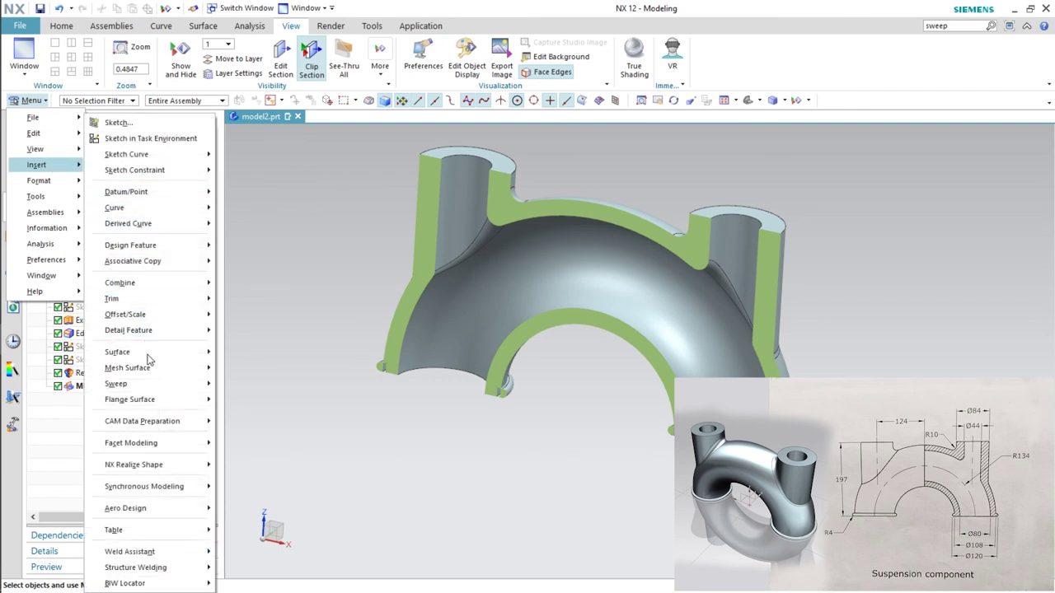
pyautogui.moveTo(138, 290)
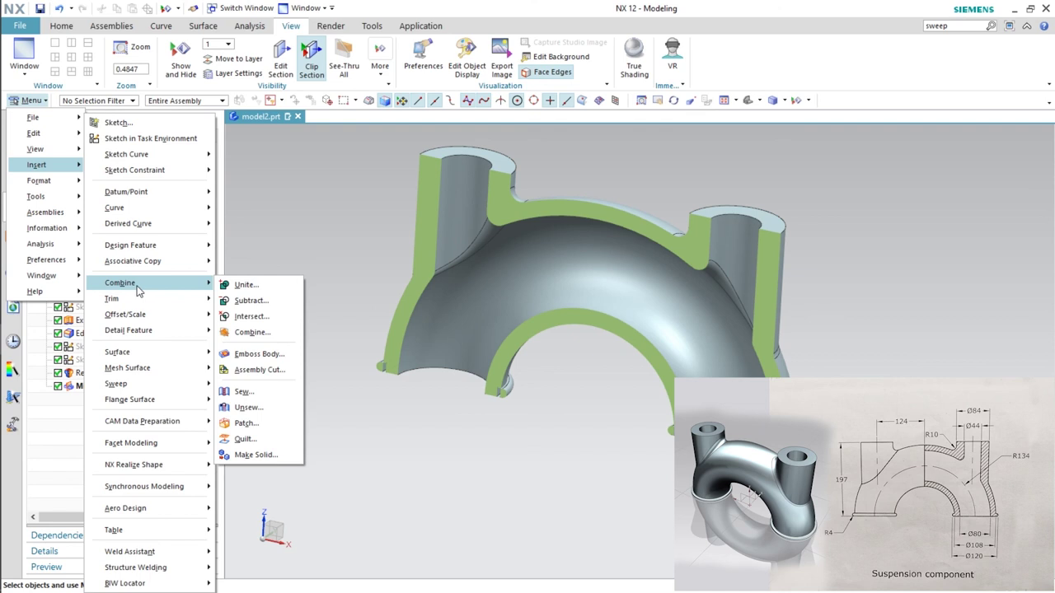
pyautogui.click(245, 285)
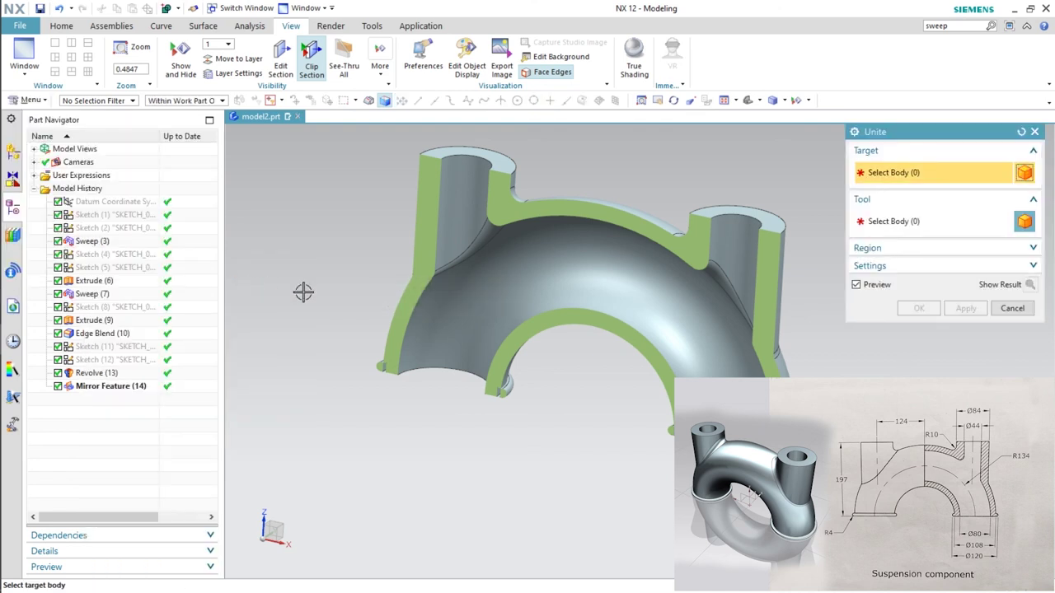
pyautogui.click(782, 282)
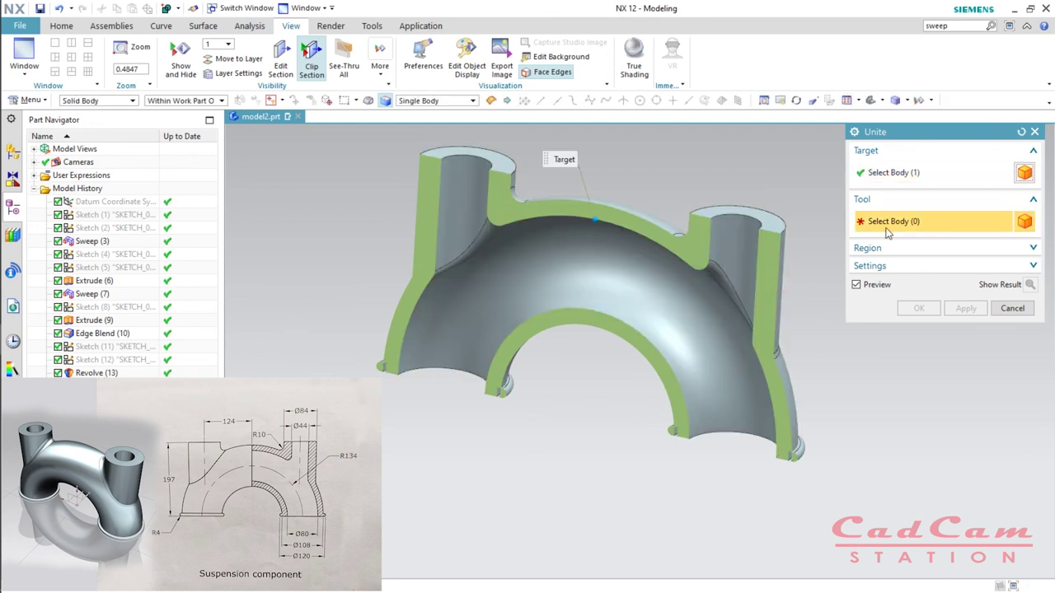
pyautogui.click(798, 449)
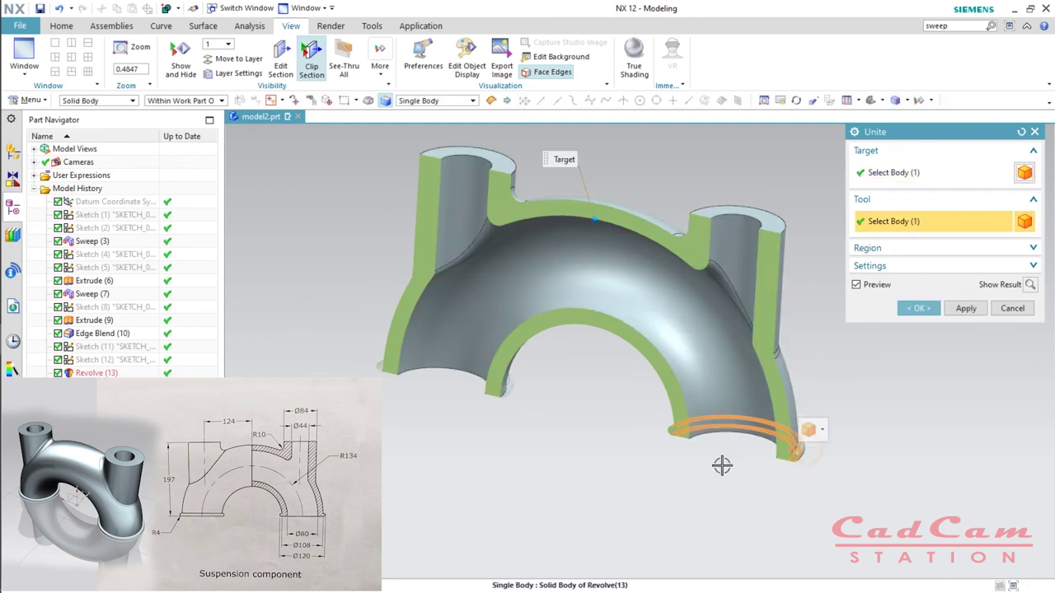
pyautogui.click(511, 390)
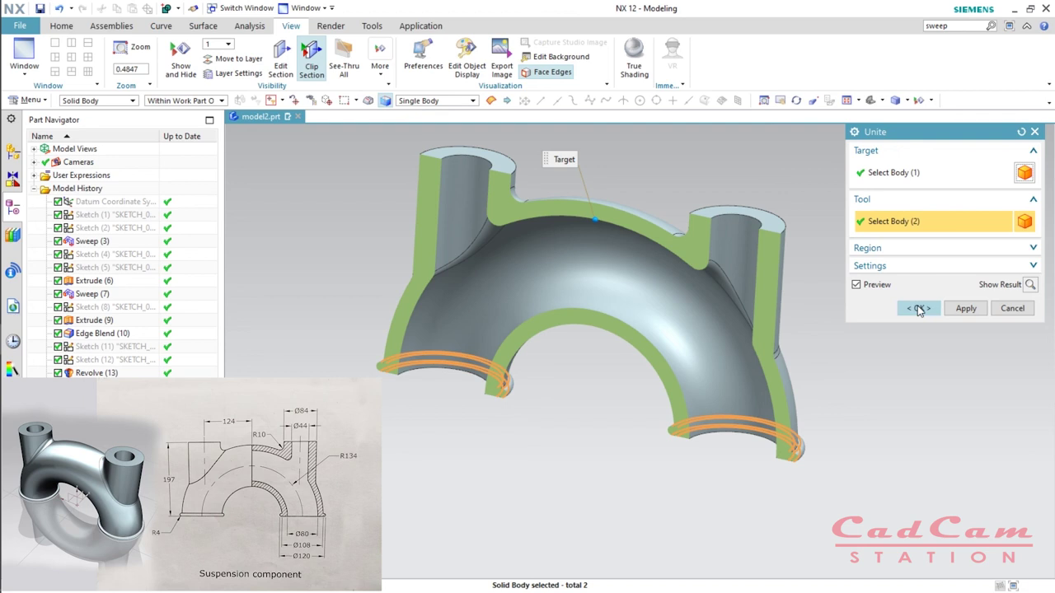
pyautogui.click(919, 308)
# Examine the united rim's cross-section up close, and inspect the whole sectioned part from another angle.
pyautogui.scroll(5, 796, 468)
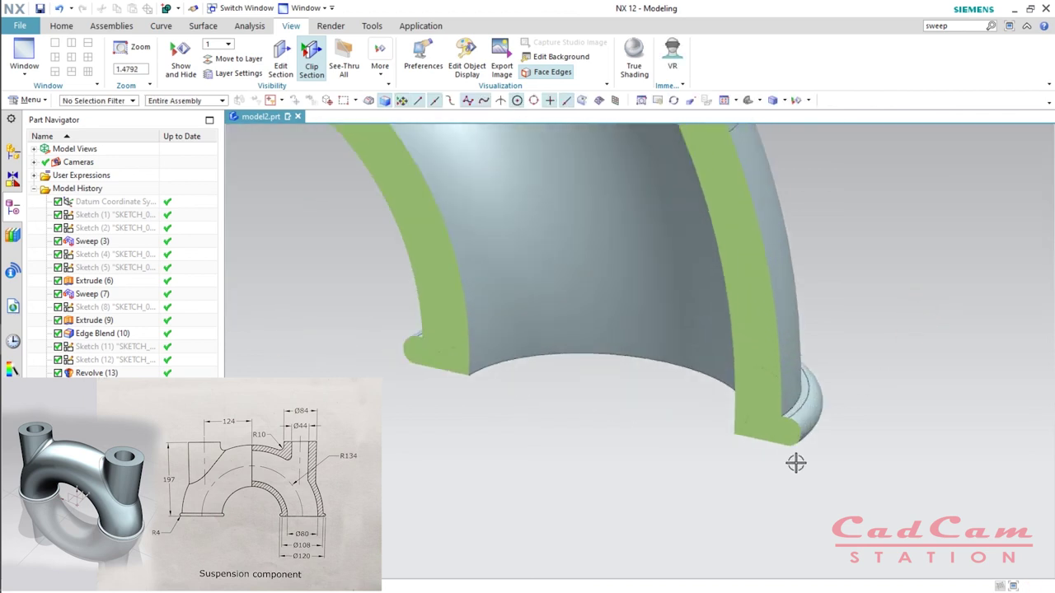
pyautogui.scroll(2, 796, 465)
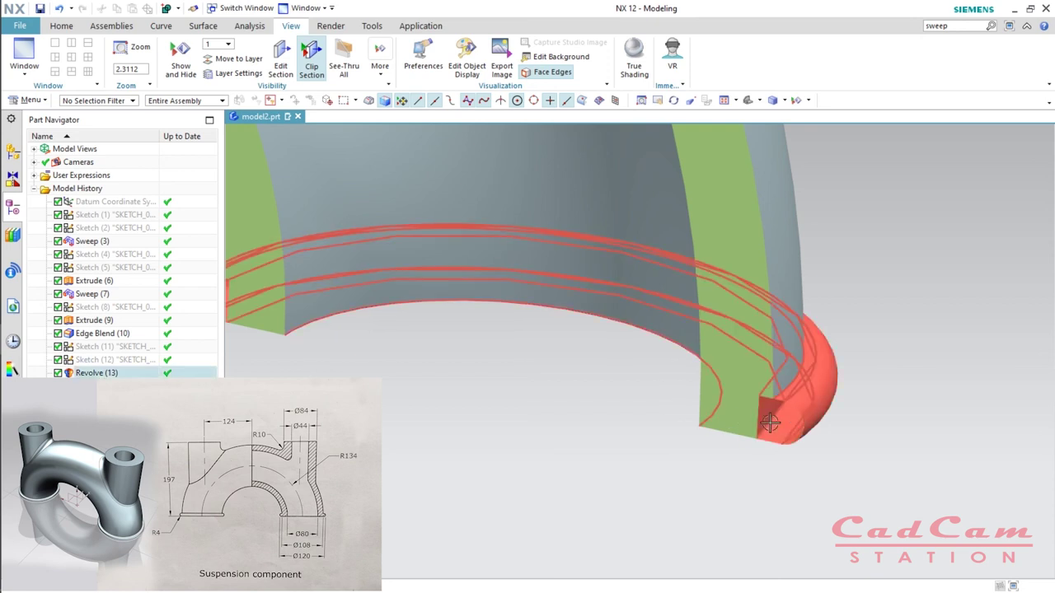
pyautogui.scroll(-8, 796, 412)
pyautogui.scroll(-2, 668, 388)
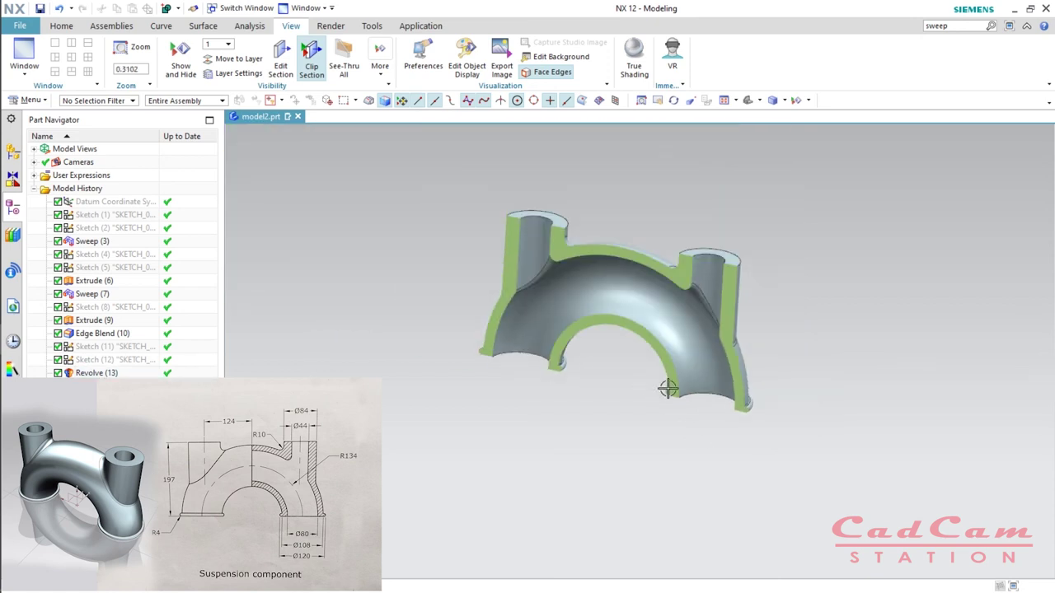
pyautogui.scroll(-2, 676, 367)
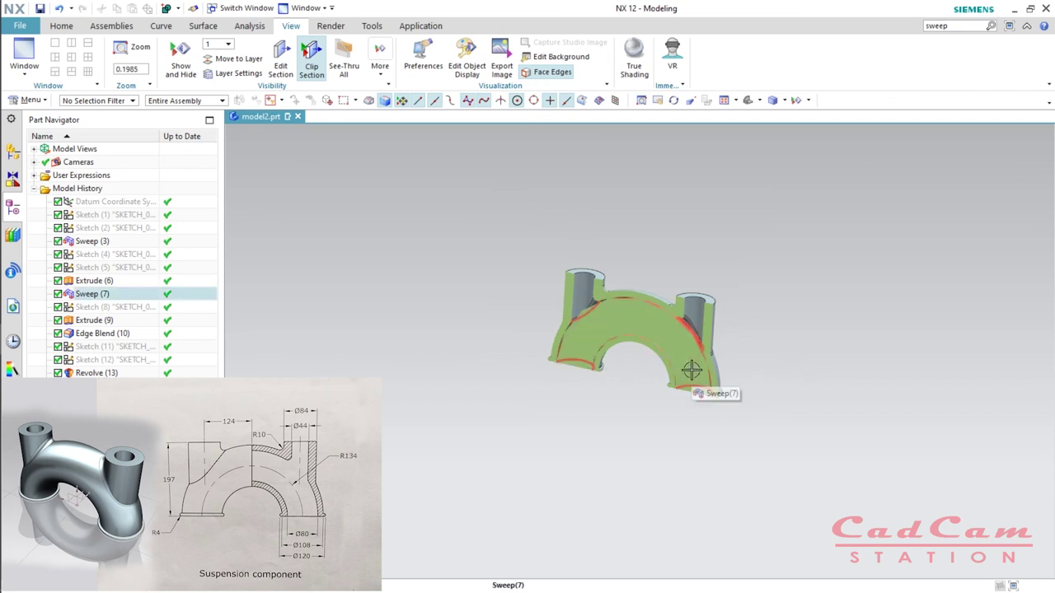
pyautogui.moveTo(688, 370)
pyautogui.mouseDown(button='middle')
pyautogui.moveTo(797, 377)
pyautogui.moveTo(754, 395)
pyautogui.moveTo(767, 401)
pyautogui.moveTo(716, 402)
pyautogui.moveTo(829, 356)
pyautogui.moveTo(643, 384)
pyautogui.moveTo(758, 380)
pyautogui.moveTo(793, 392)
pyautogui.moveTo(483, 400)
pyautogui.moveTo(585, 399)
pyautogui.moveTo(537, 419)
pyautogui.moveTo(664, 350)
pyautogui.moveTo(681, 323)
pyautogui.moveTo(517, 368)
pyautogui.moveTo(364, 363)
pyautogui.mouseUp(button='middle')
pyautogui.scroll(5, 681, 323)
pyautogui.scroll(1, 364, 363)
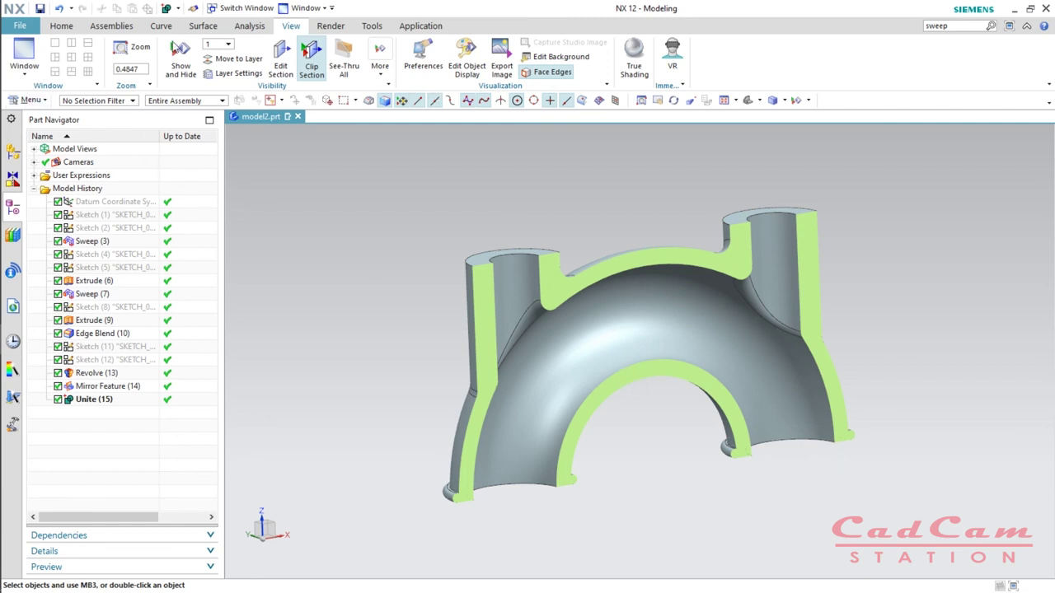
pyautogui.click(61, 26)
pyautogui.click(548, 57)
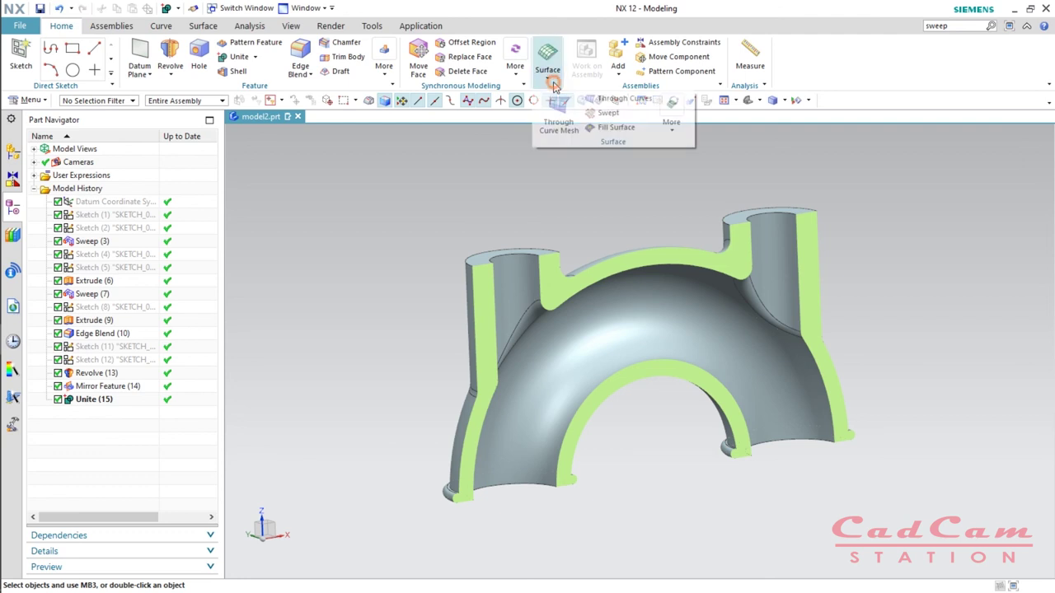
pyautogui.click(547, 57)
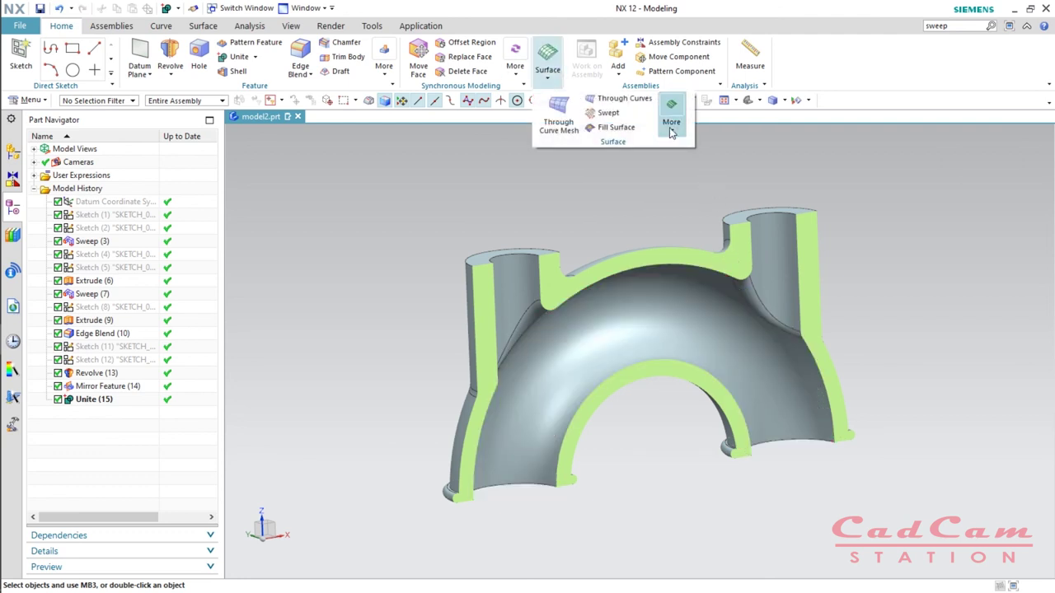
pyautogui.click(673, 131)
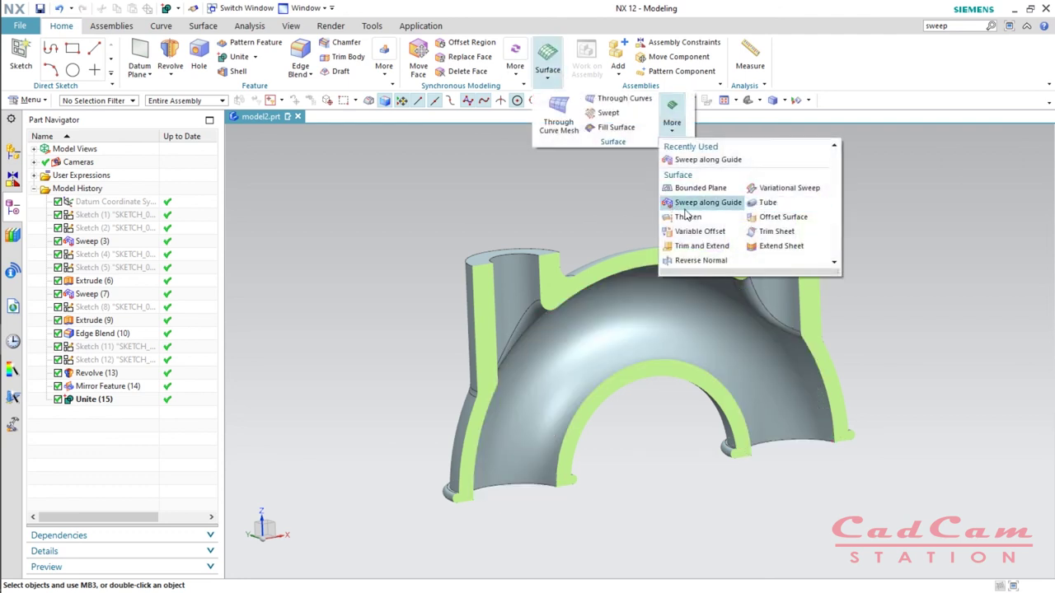
pyautogui.click(799, 449)
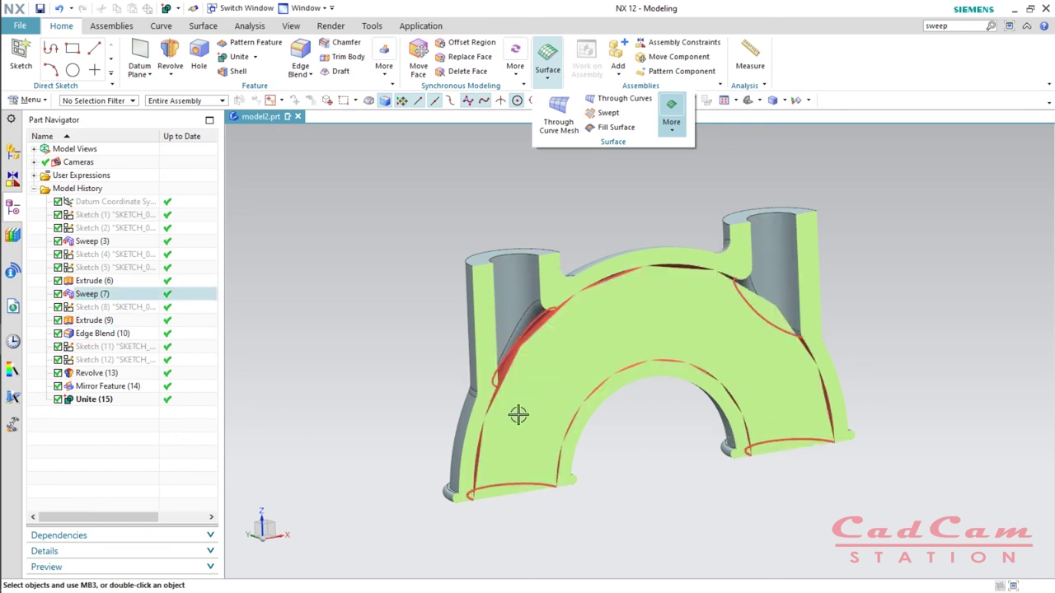
pyautogui.click(523, 367)
pyautogui.press('Escape')
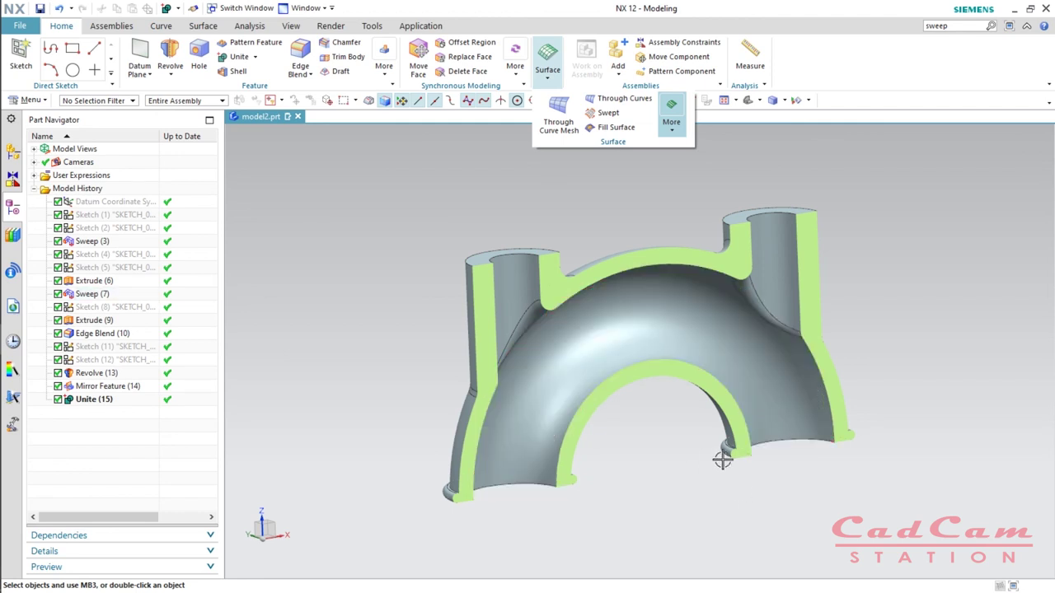
pyautogui.click(651, 331)
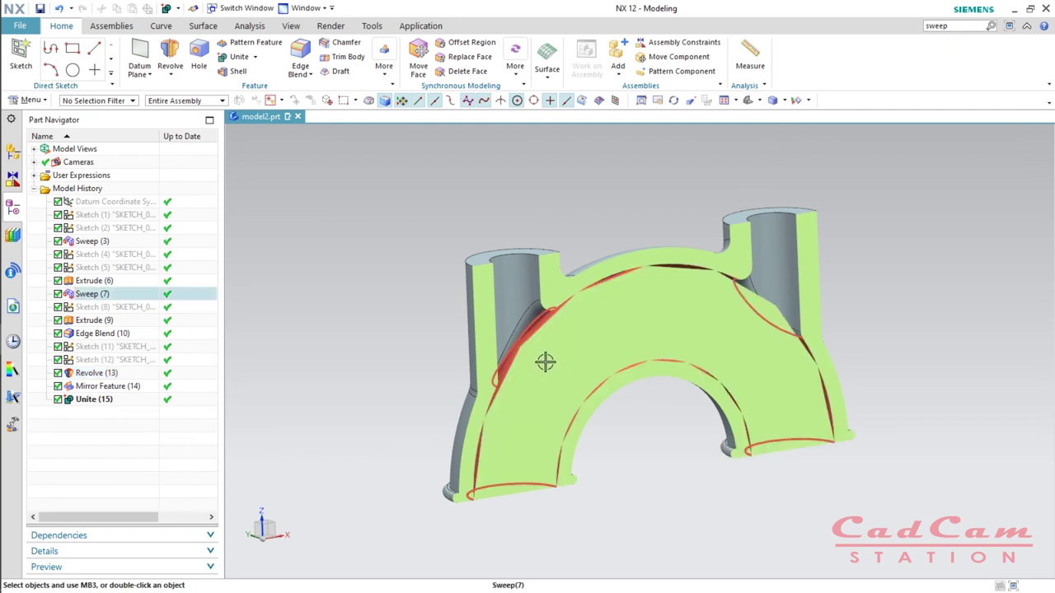
pyautogui.click(297, 28)
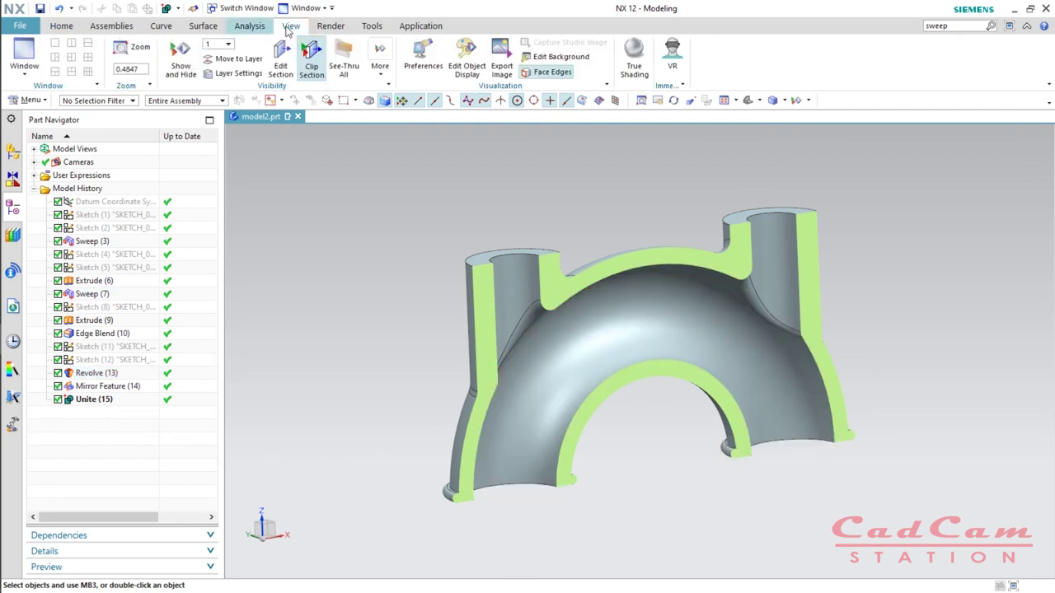
pyautogui.click(303, 75)
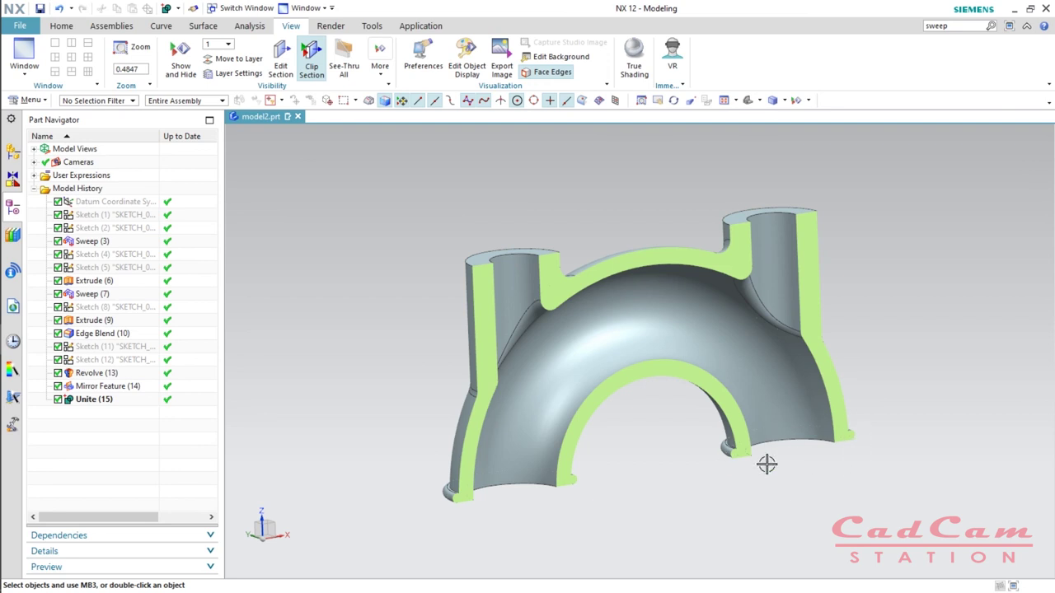
pyautogui.click(61, 26)
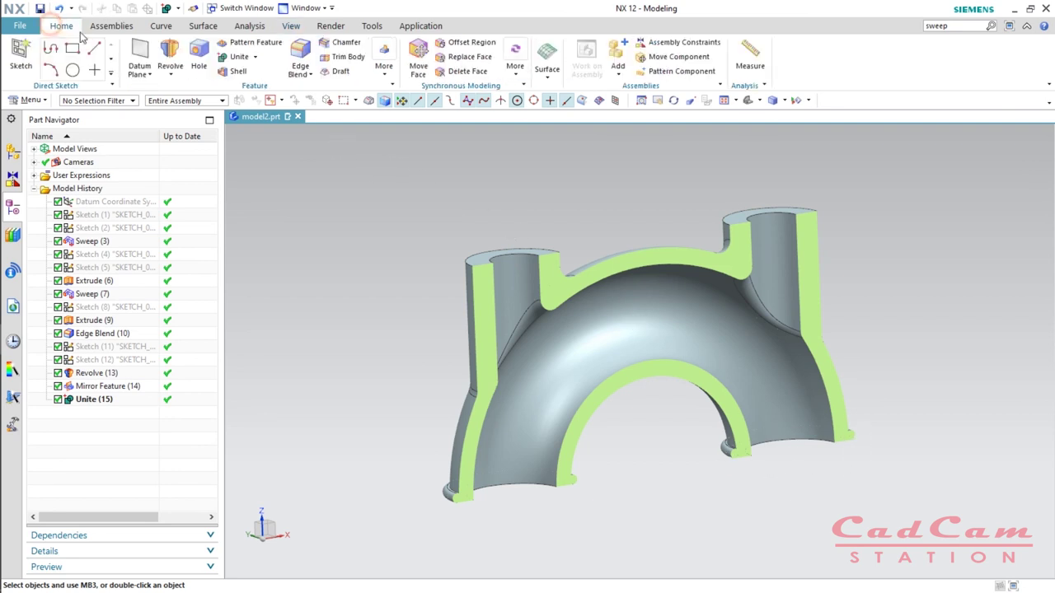
pyautogui.click(385, 70)
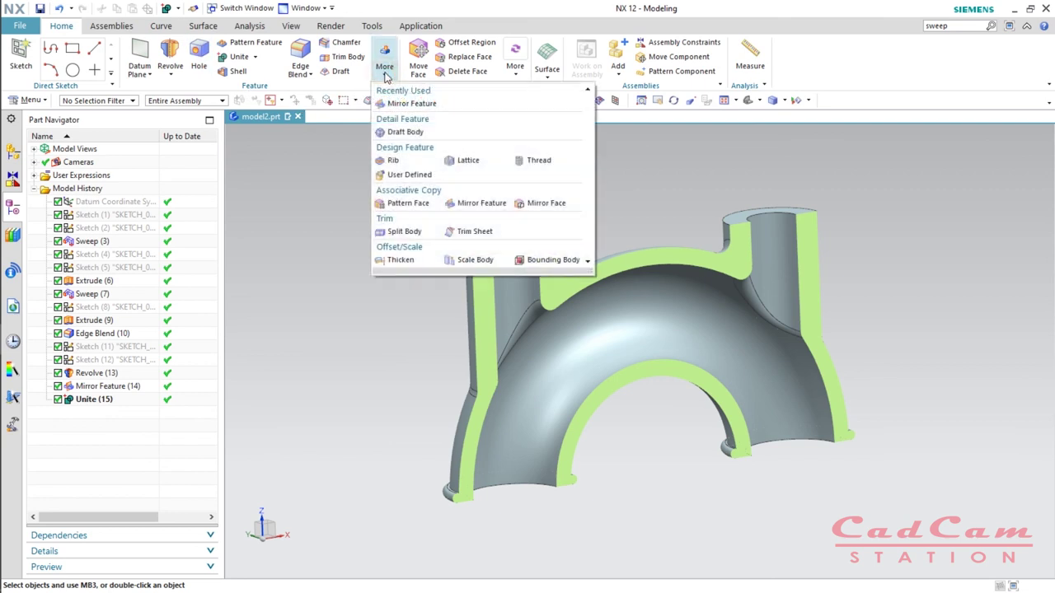
pyautogui.click(928, 512)
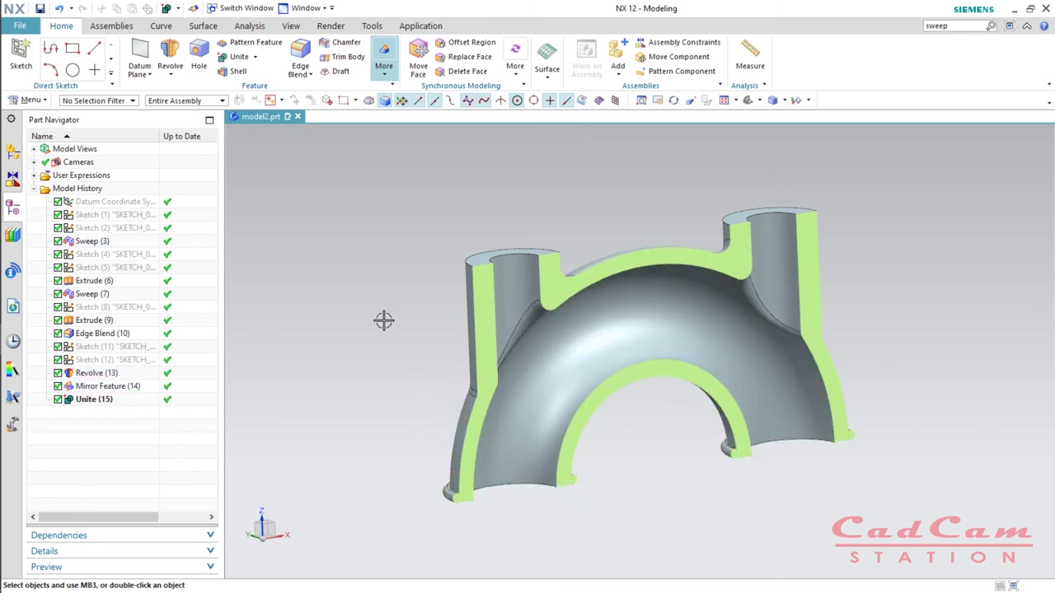
pyautogui.click(32, 100)
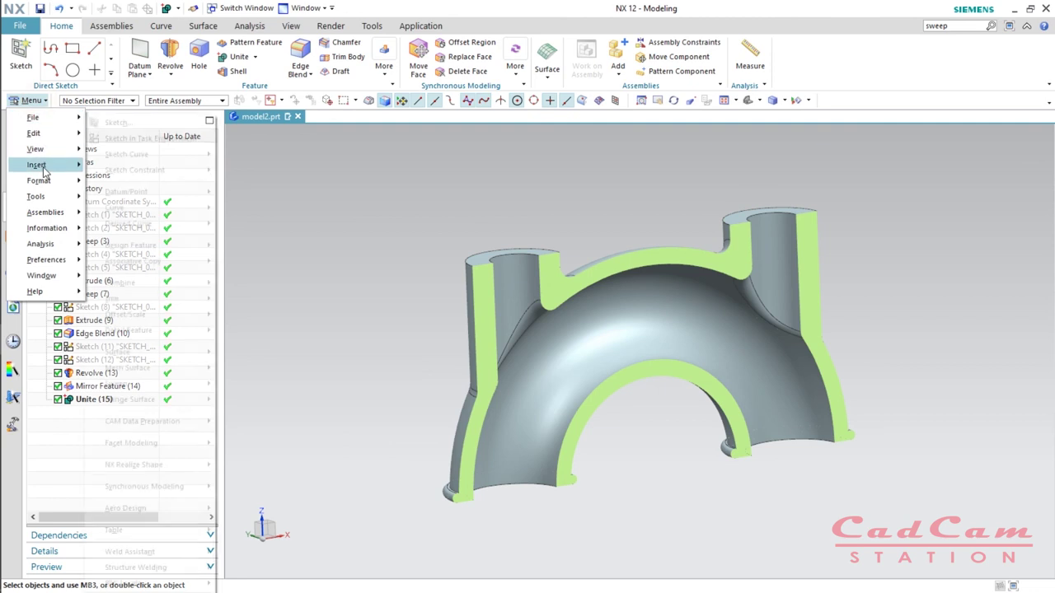
pyautogui.moveTo(41, 165)
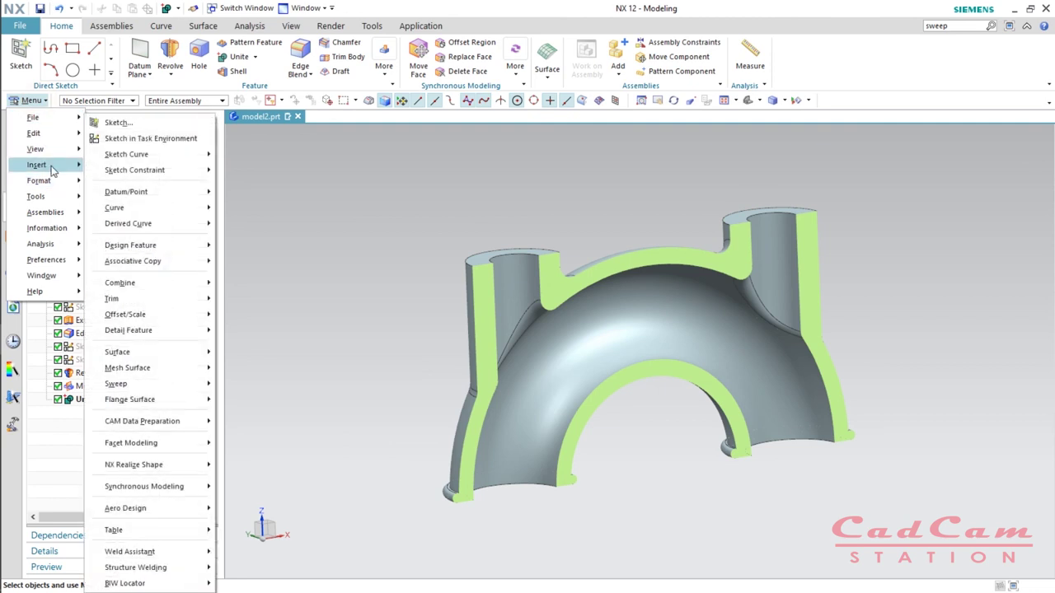
pyautogui.moveTo(136, 284)
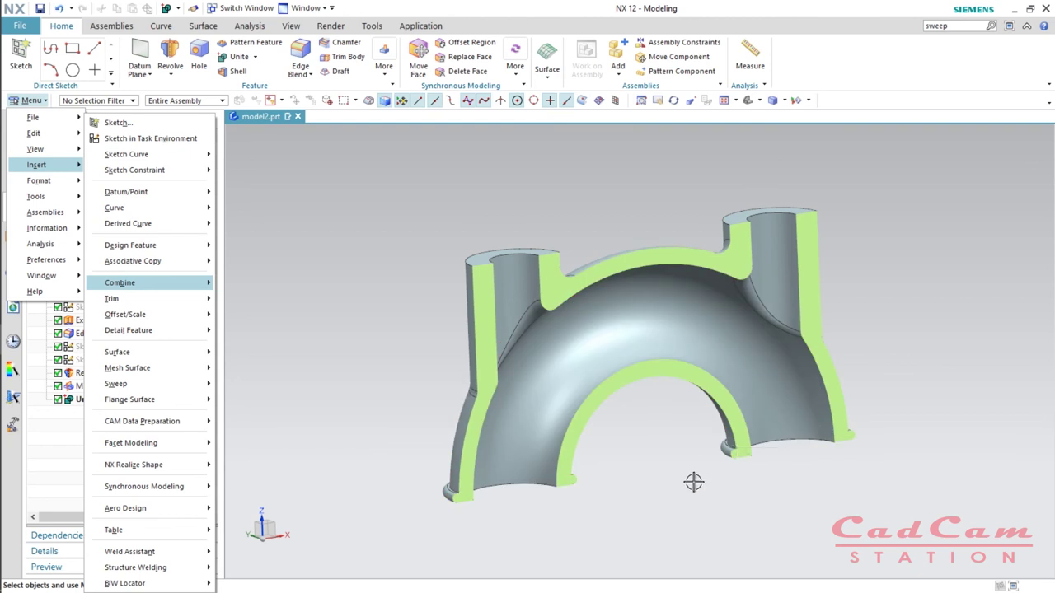
pyautogui.press('Escape')
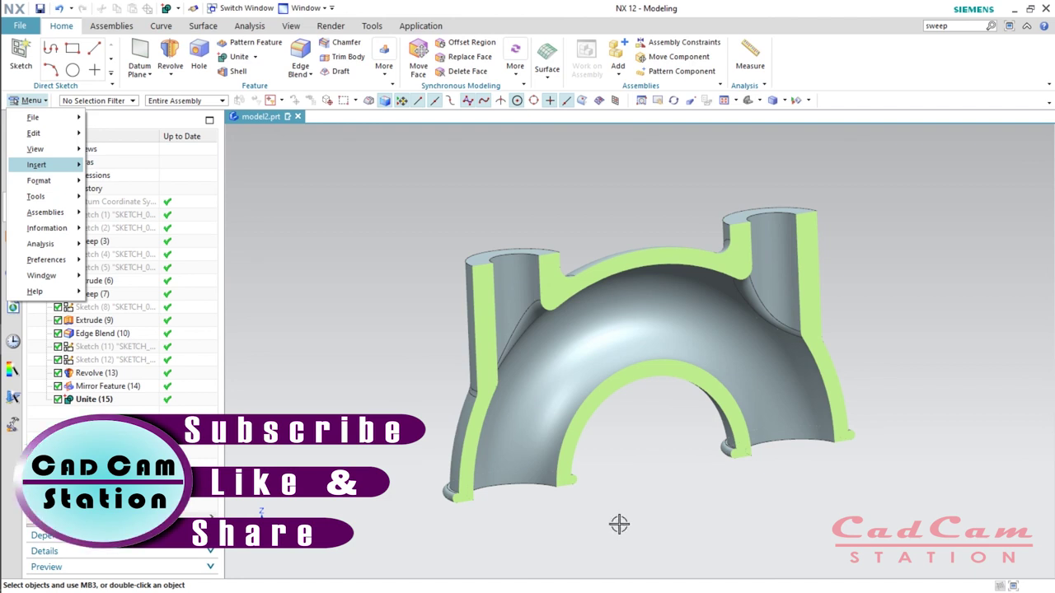
pyautogui.rightClick(651, 492)
pyautogui.moveTo(651, 493); pyautogui.dragTo(591, 460, button='middle')
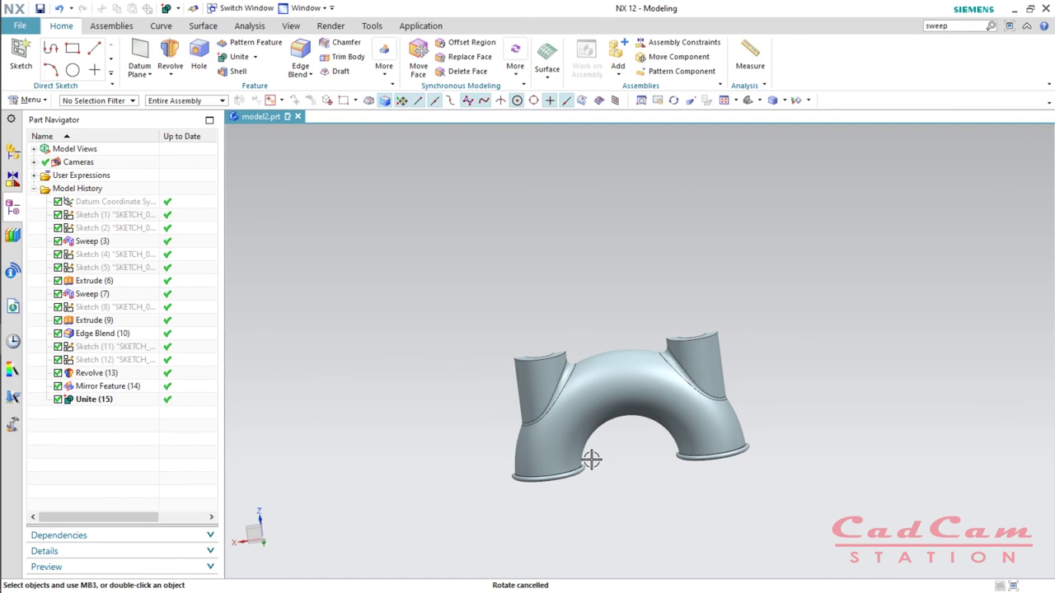